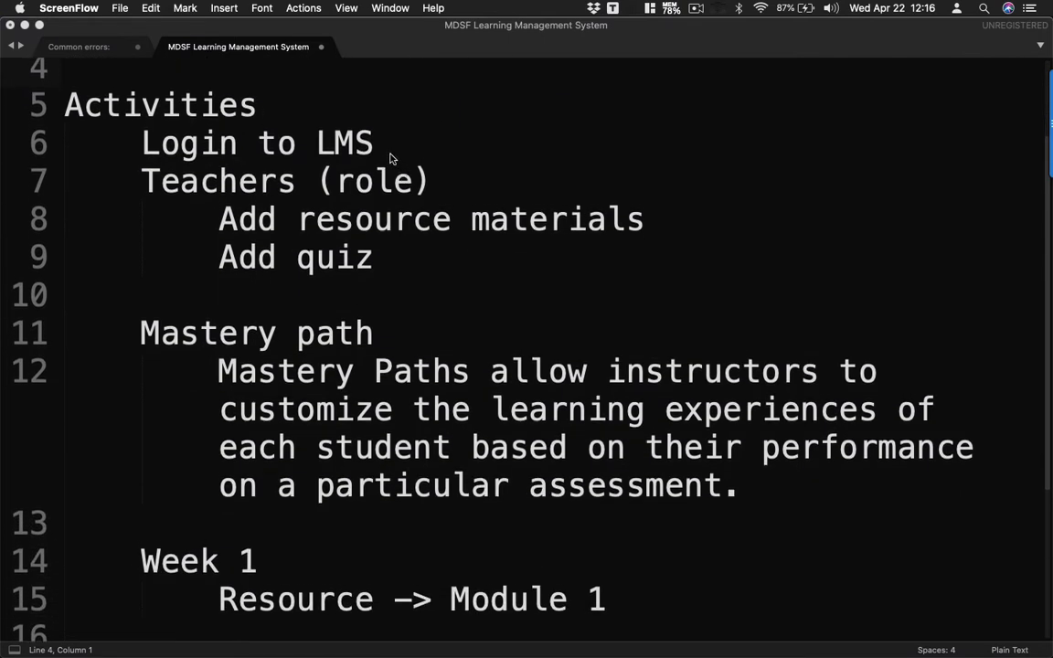
- Append (PPT) to the end of the resource-materials line in the Sublime Text notes
click(194, 194)
double_click(194, 195)
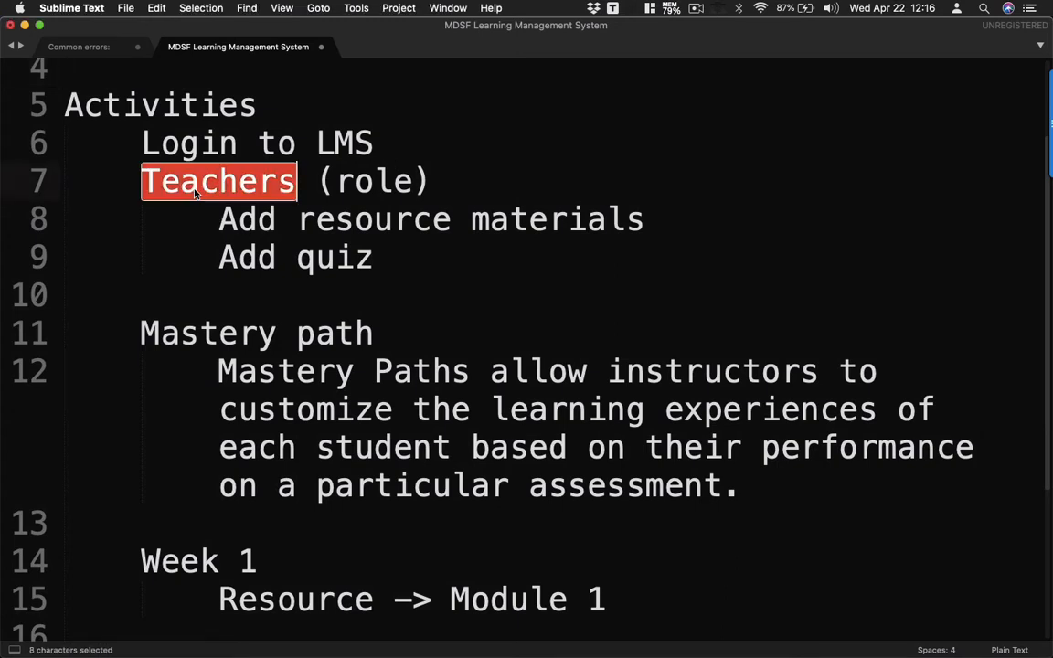
scroll(197, 190, down, 1)
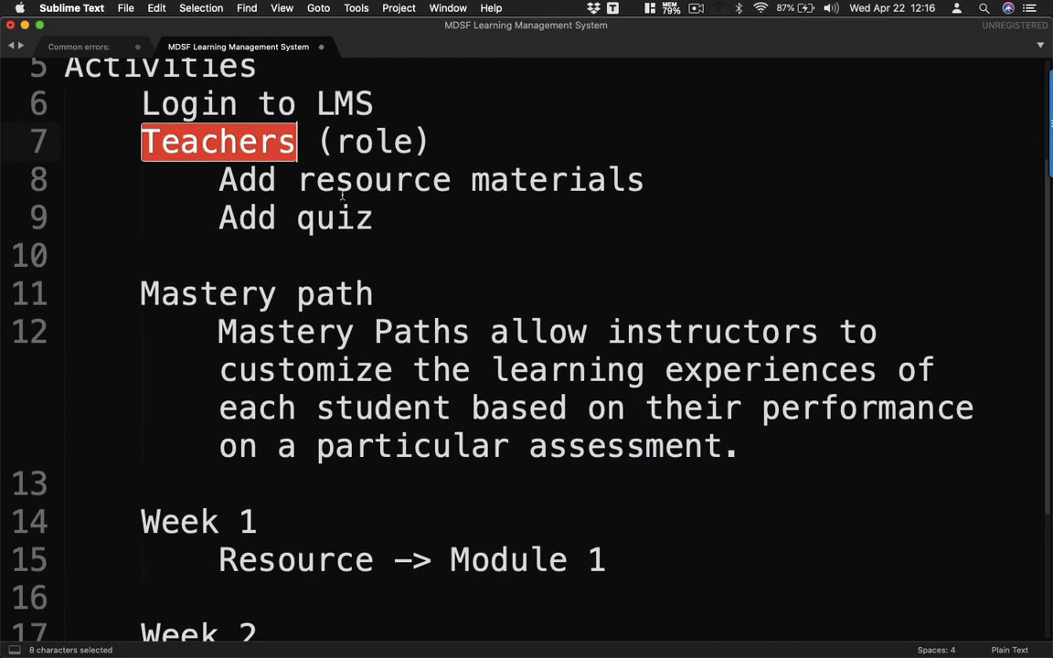
click(676, 177)
text(()
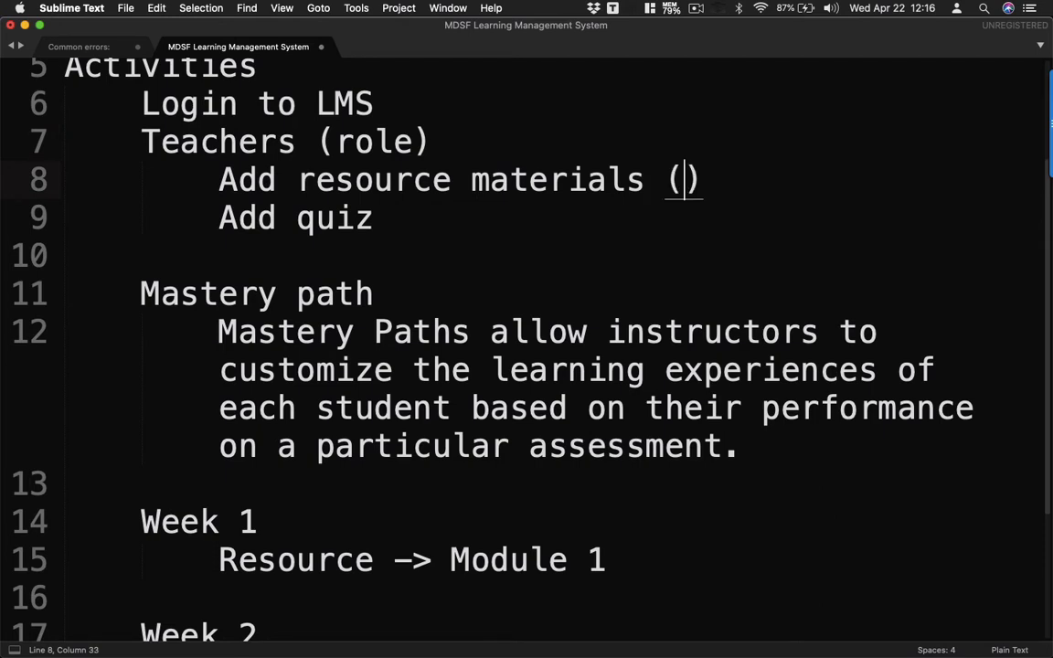
text([[[)
key(BackSpace)
key(BackSpace)
key(BackSpace)
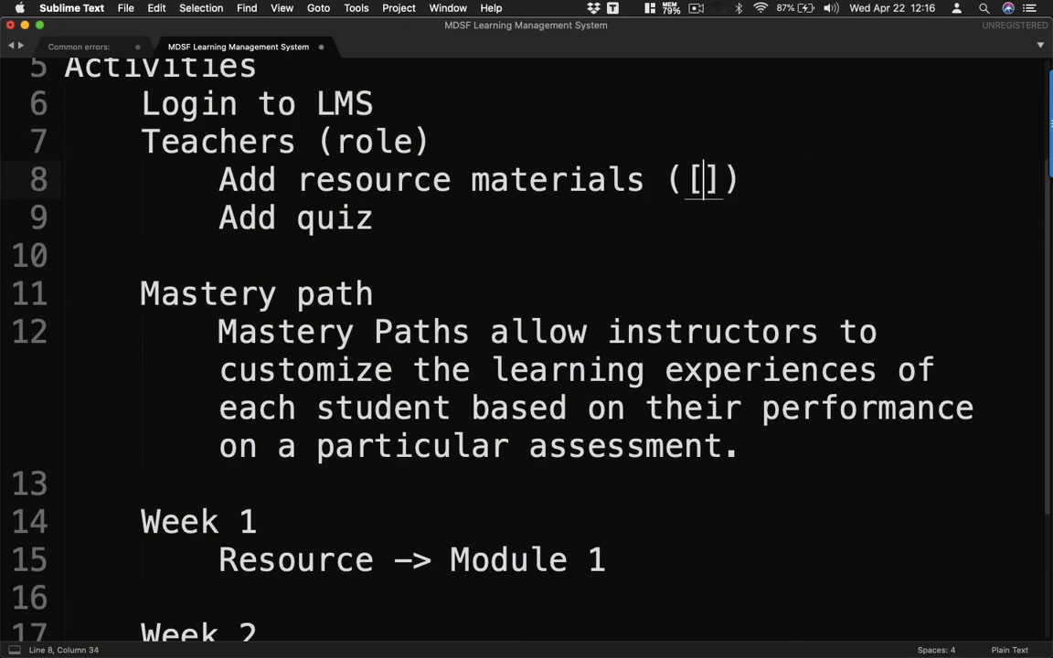
text(PPT)
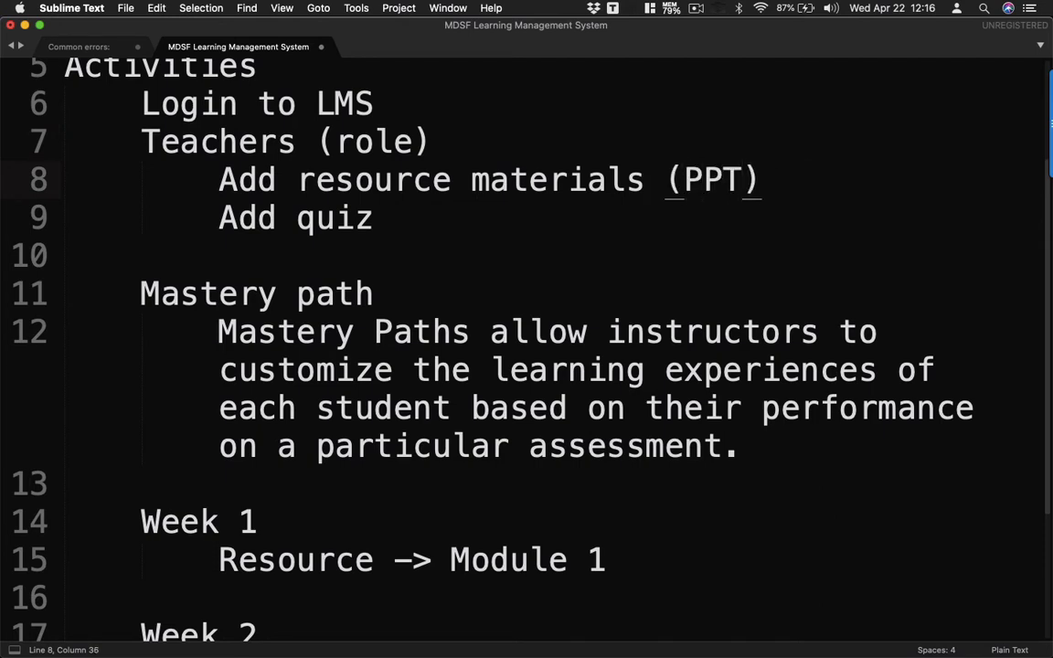
- Append (ppt) to the Week 1 Module 1 resource line
click(371, 220)
scroll(362, 224, down, 2)
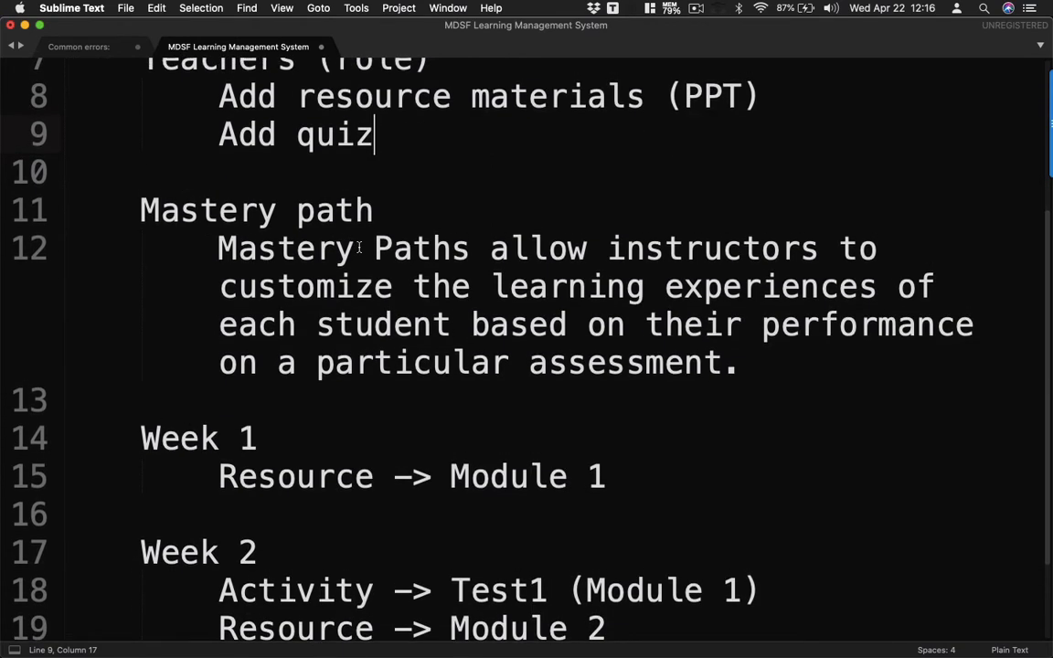
scroll(360, 247, down, 1)
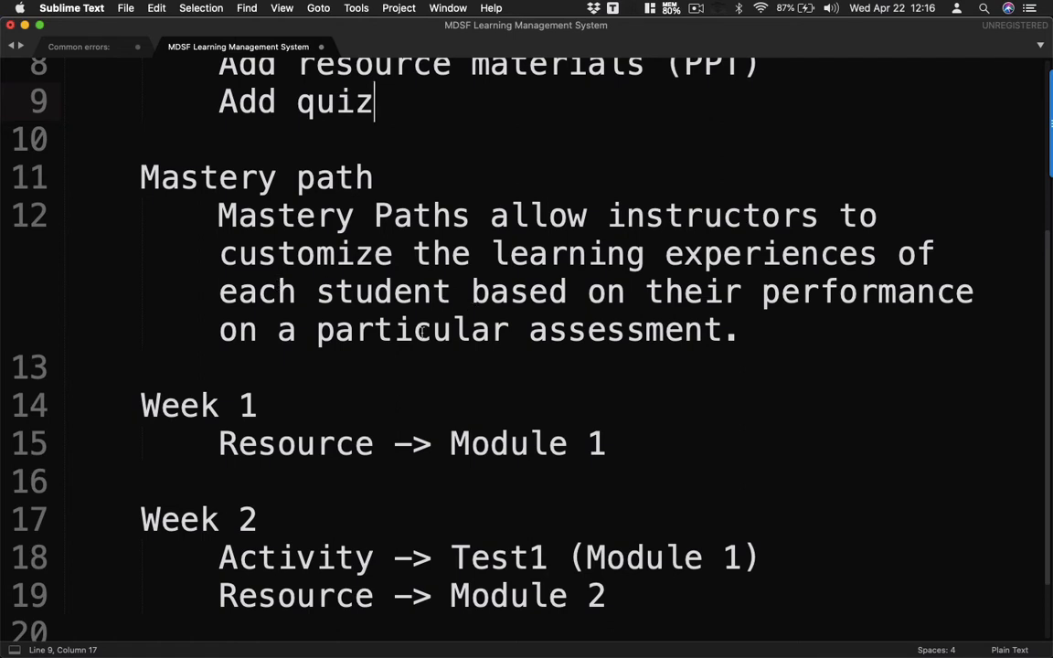
scroll(421, 332, down, 2)
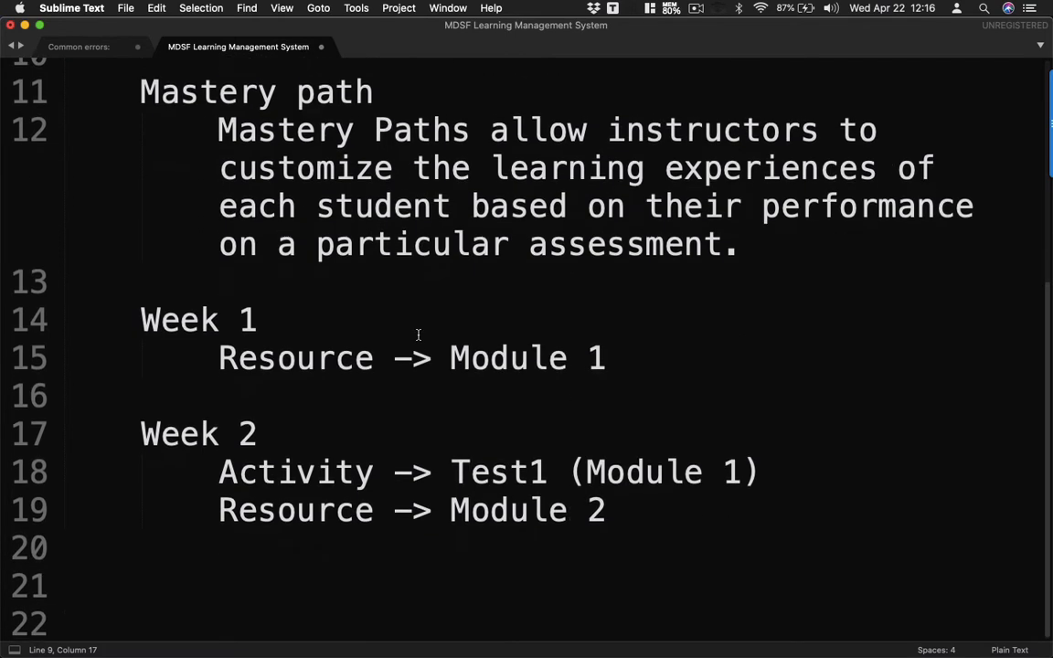
scroll(419, 335, up, 1)
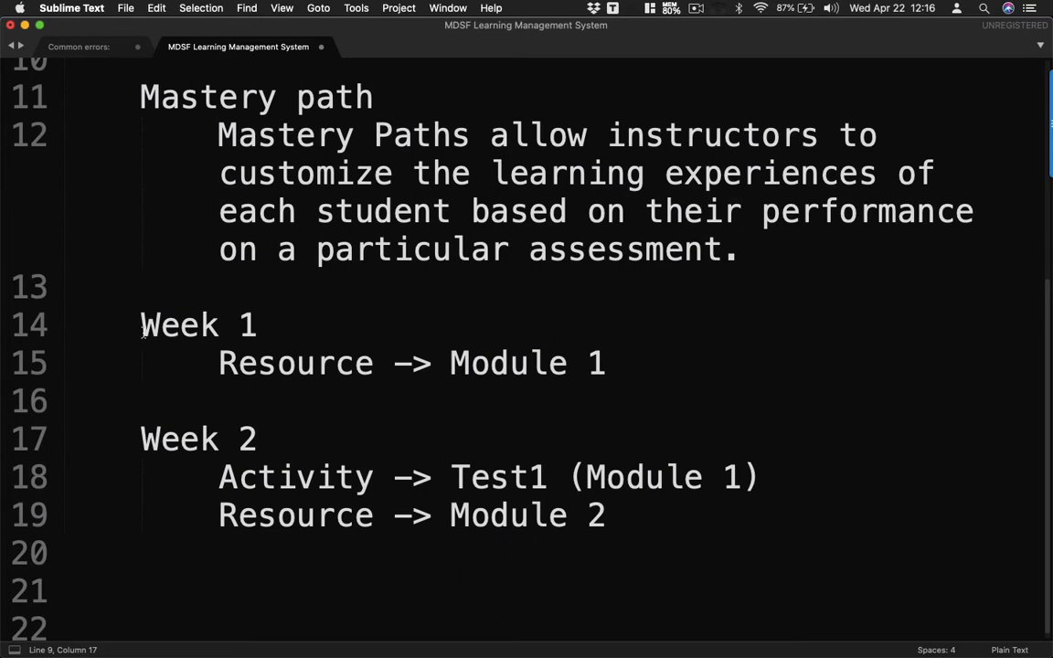
click(278, 363)
click(625, 364)
text(()
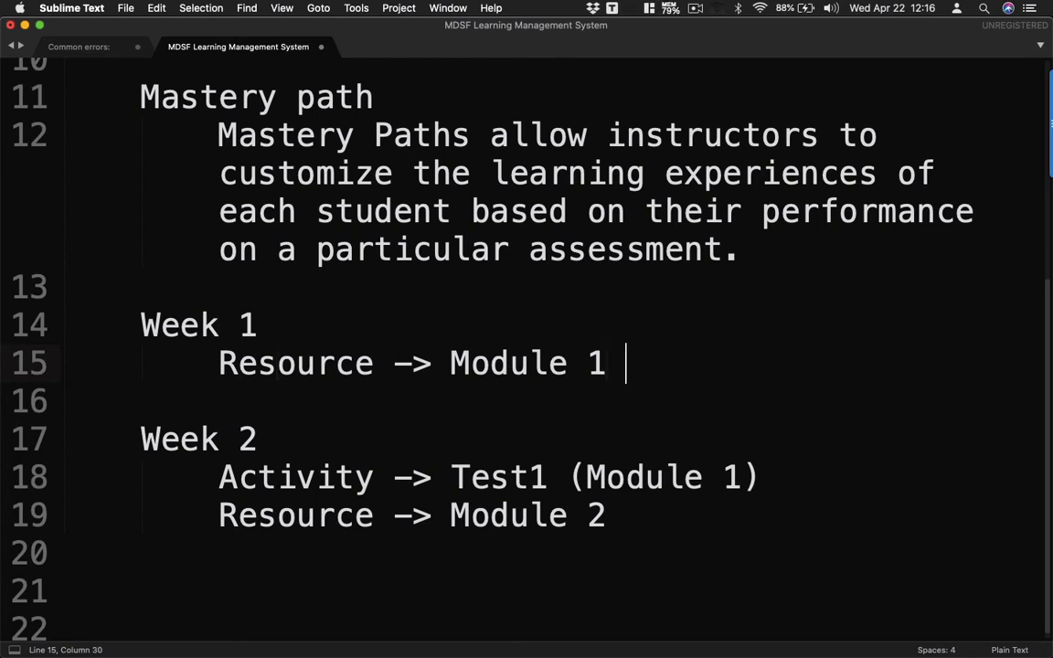
text(ppt)
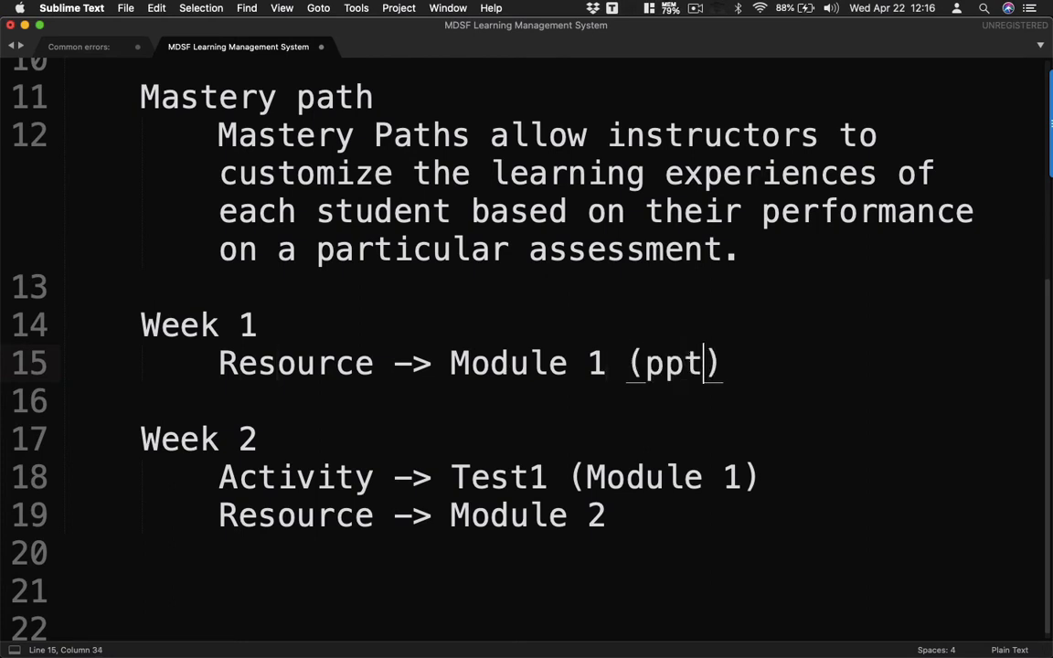
click(282, 439)
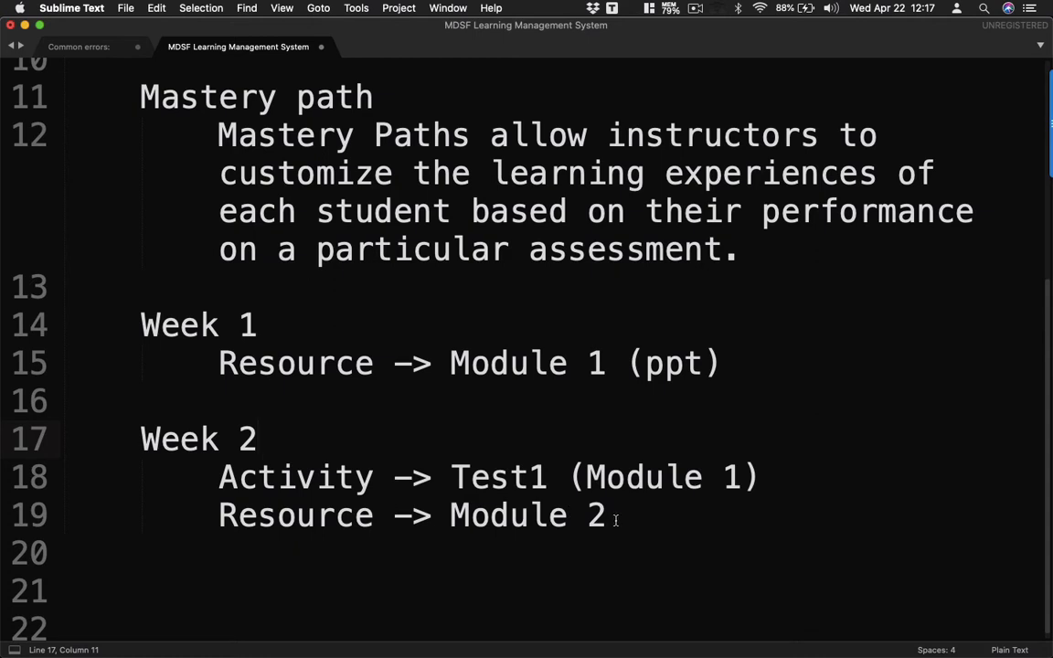
drag(615, 520, 509, 517)
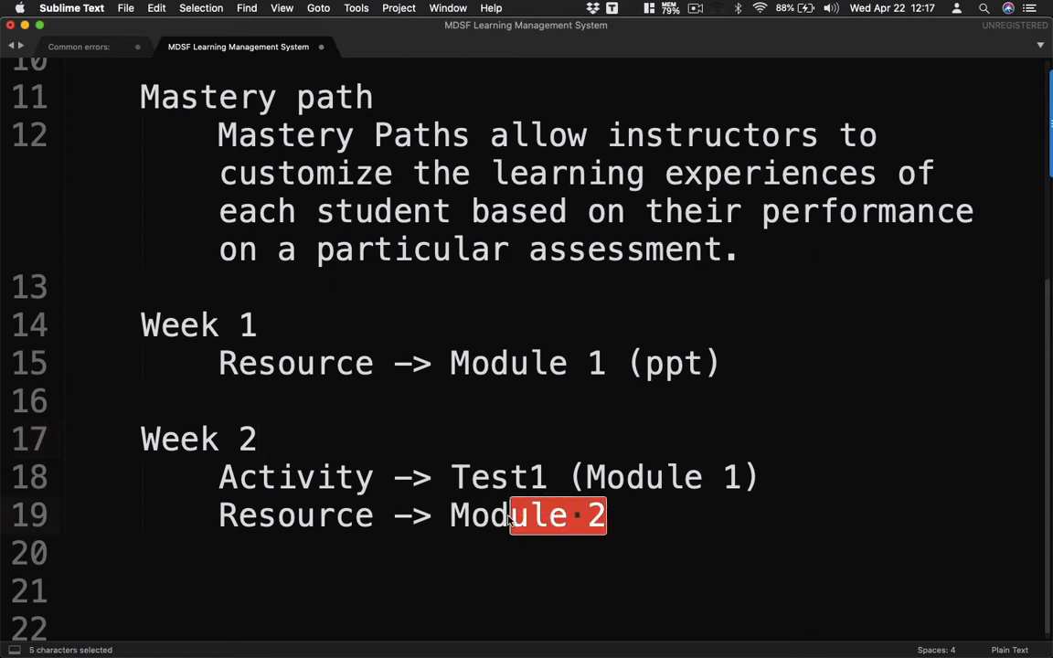
- Switch to Chrome, log in with the saved teacher autofill login, and view the Dashboard course cards
mouse_move(225, 653)
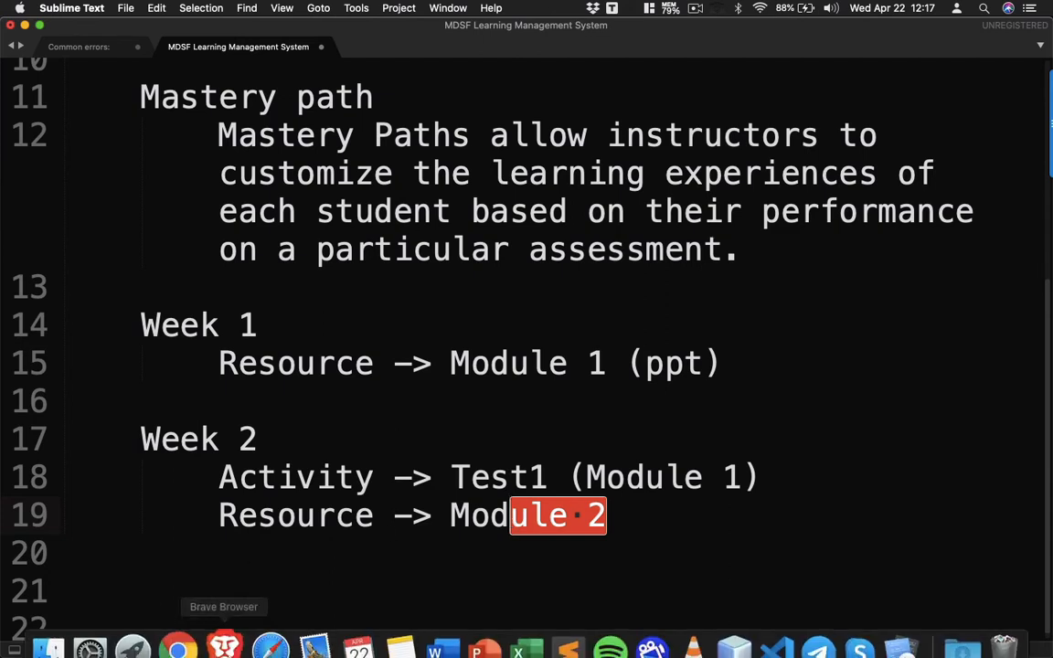
click(183, 631)
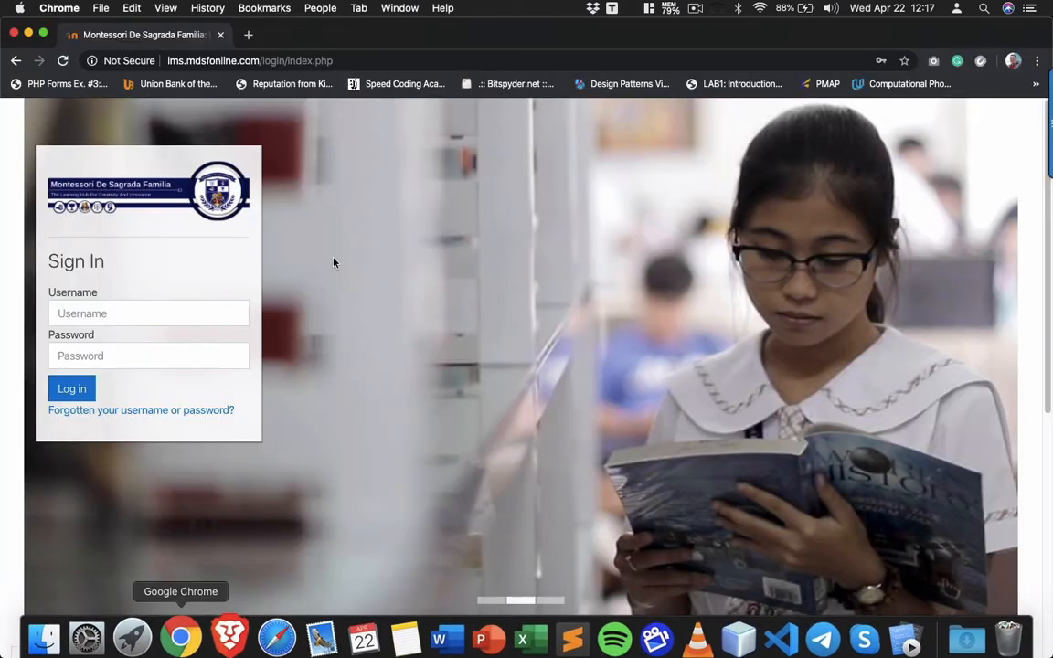
click(362, 62)
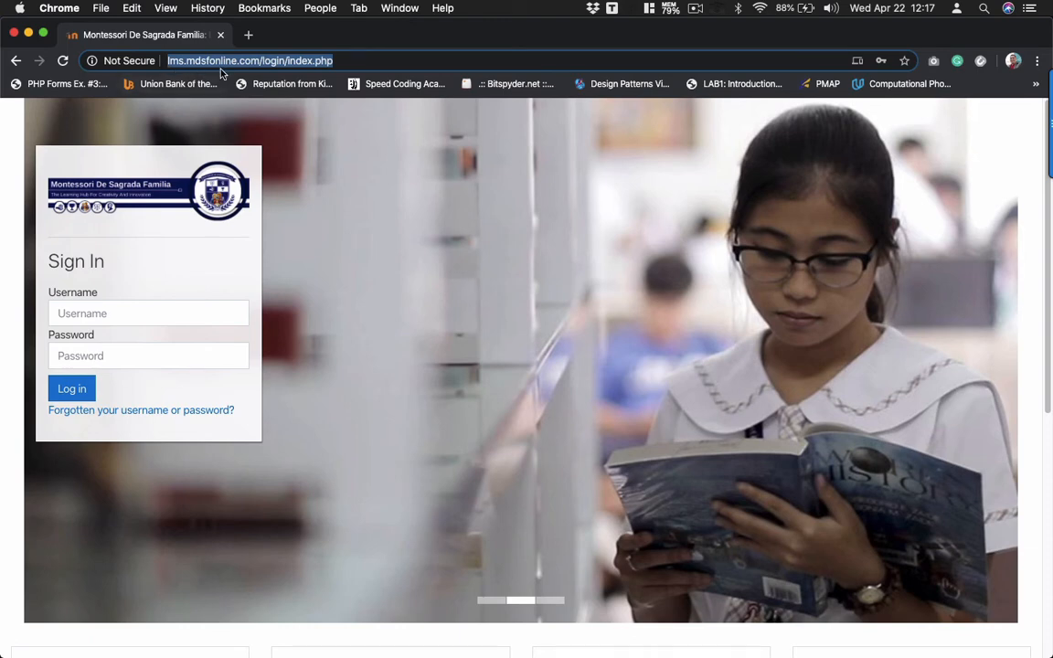
click(408, 221)
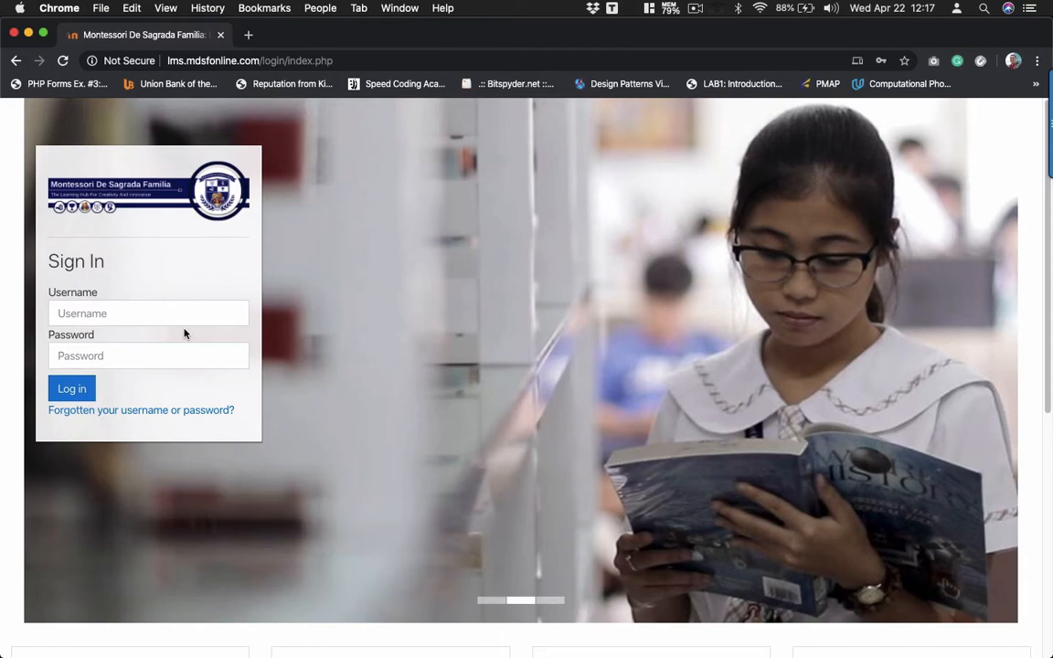
click(135, 308)
text(te)
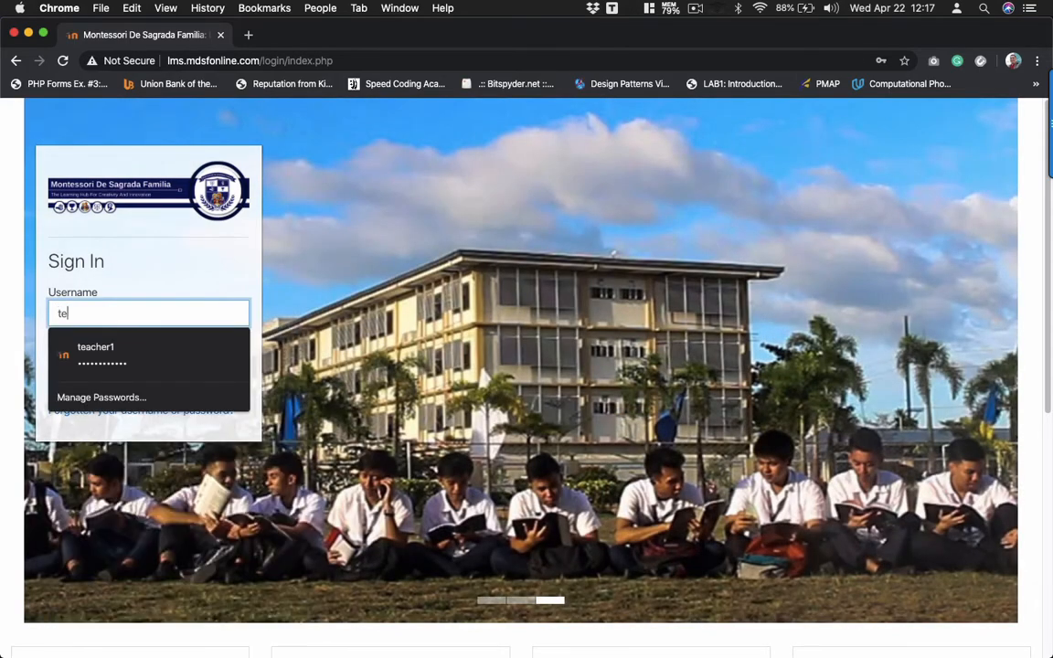
click(96, 353)
click(78, 388)
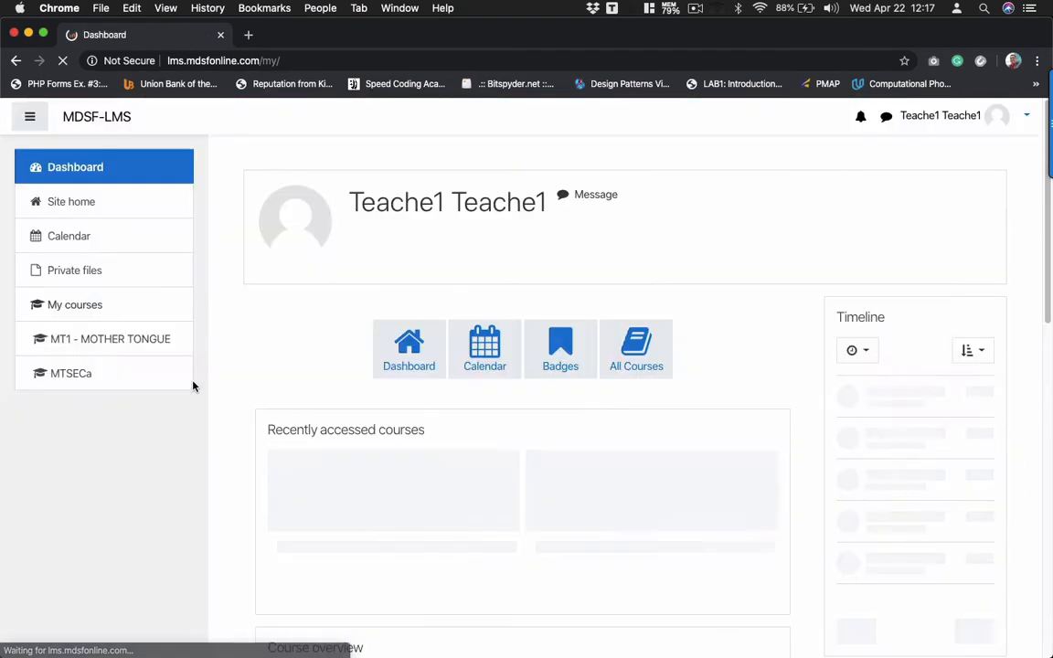
scroll(347, 419, down, 3)
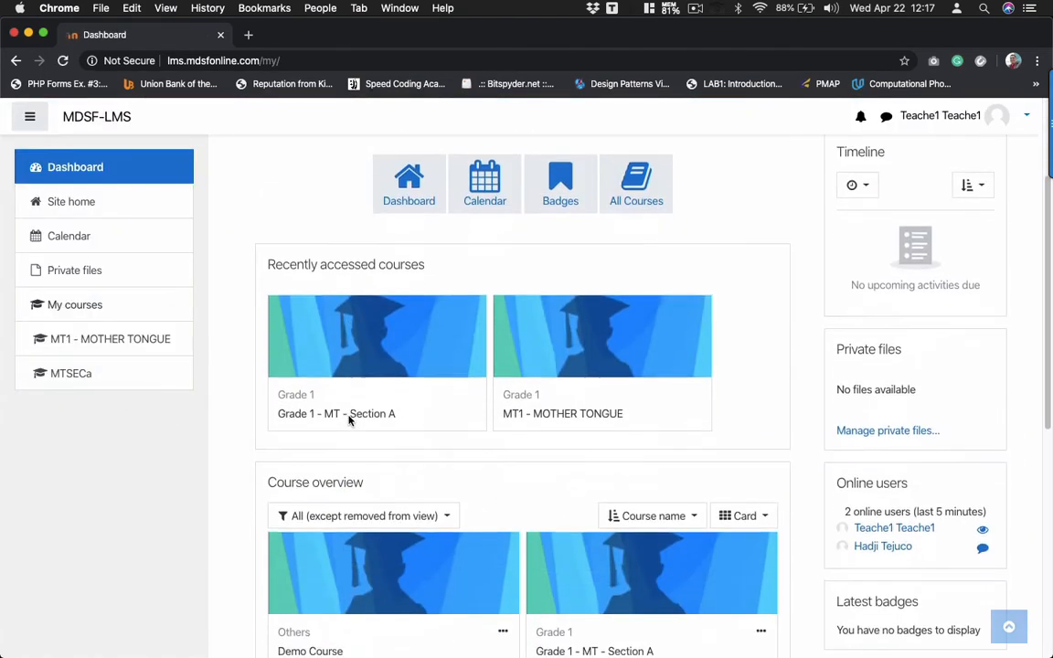
scroll(493, 496, down, 5)
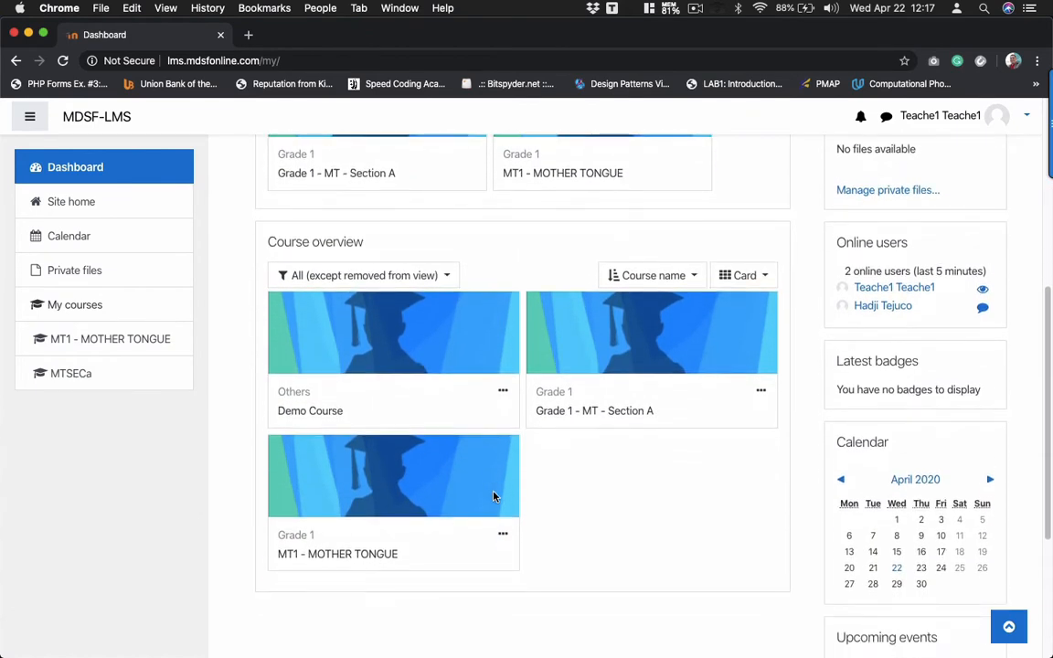
scroll(493, 496, up, 1)
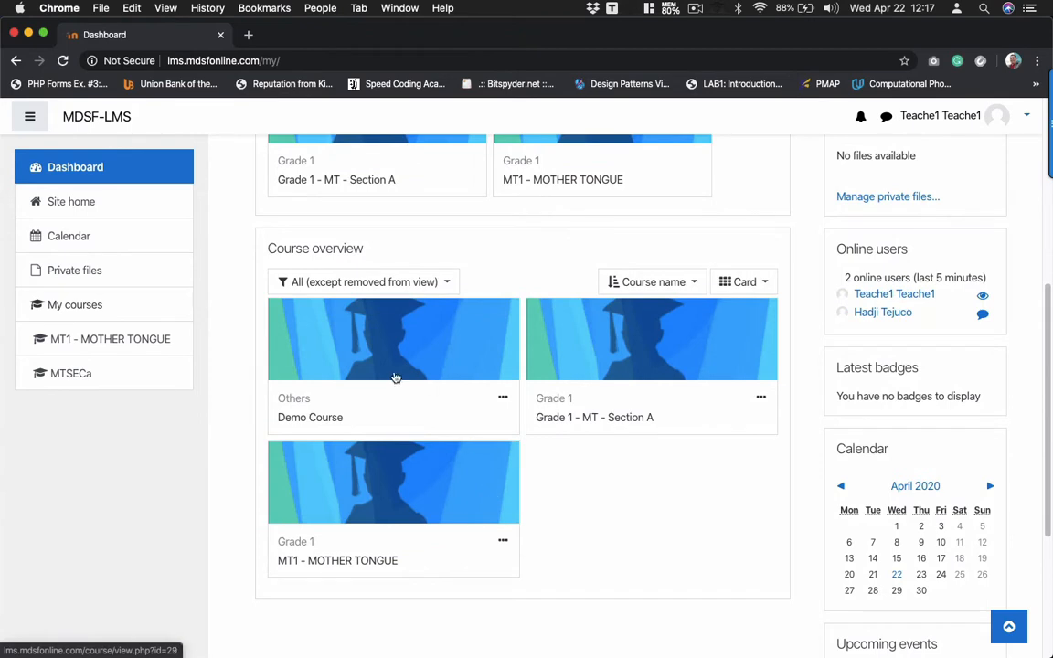
- Open Demo Course from the Dashboard and scroll through its Announcements and Topic sections
click(311, 419)
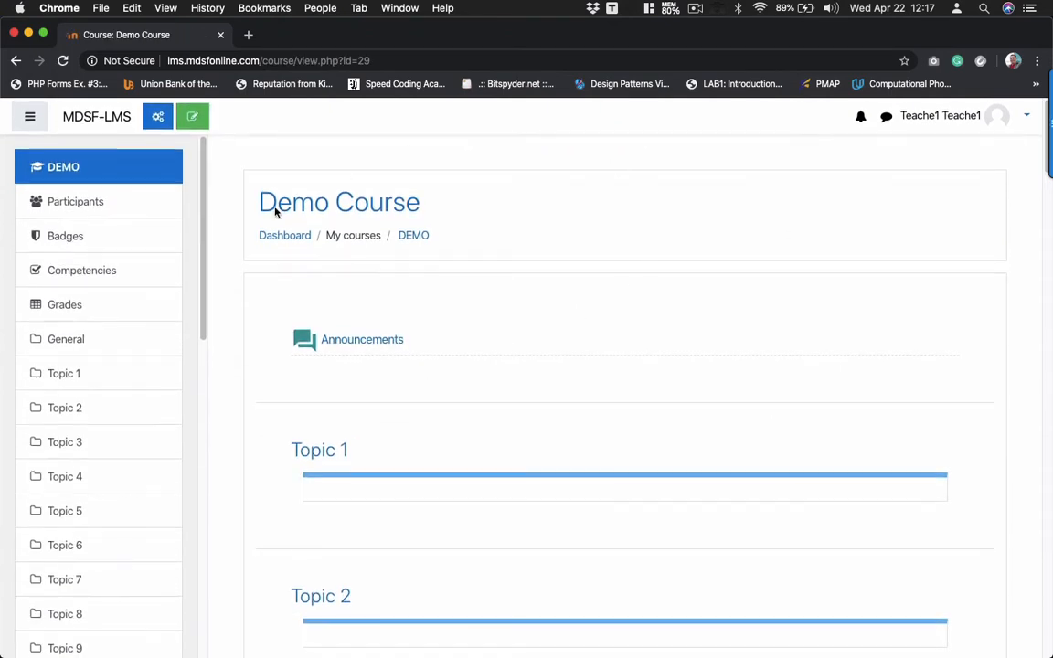
scroll(403, 363, down, 7)
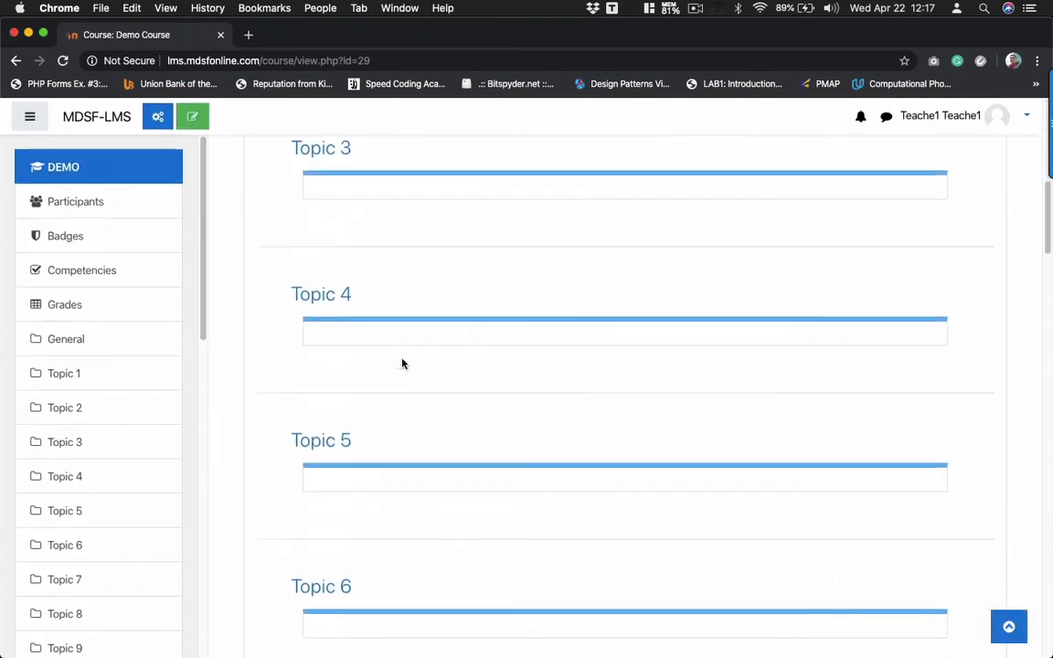
scroll(402, 363, up, 7)
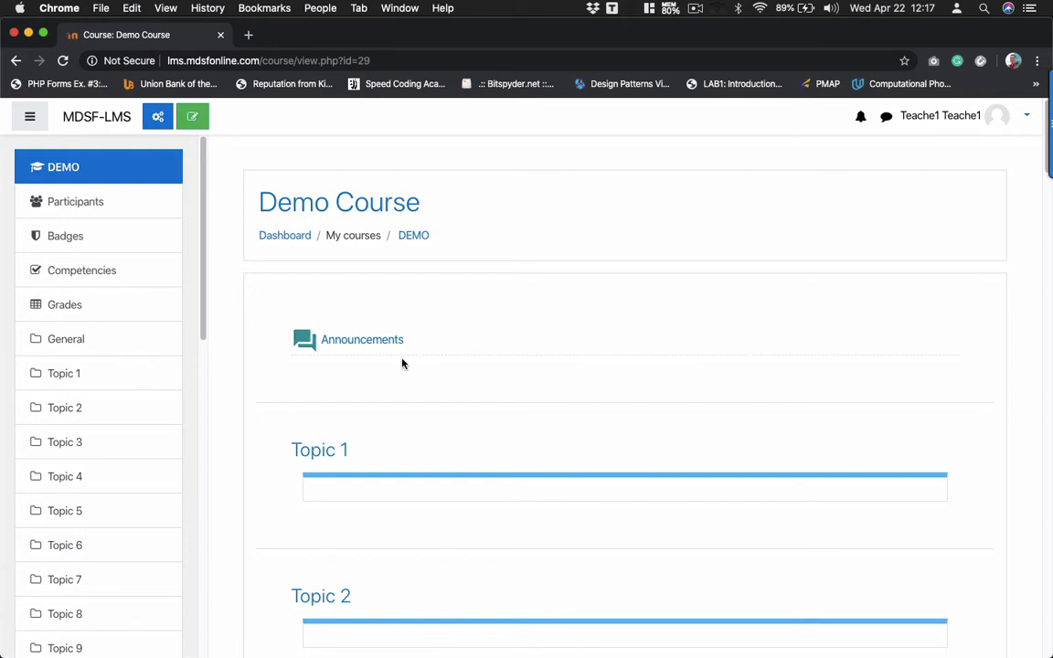
- Turn editing on and rename the Topic 1 section to 'Week 1'
click(193, 120)
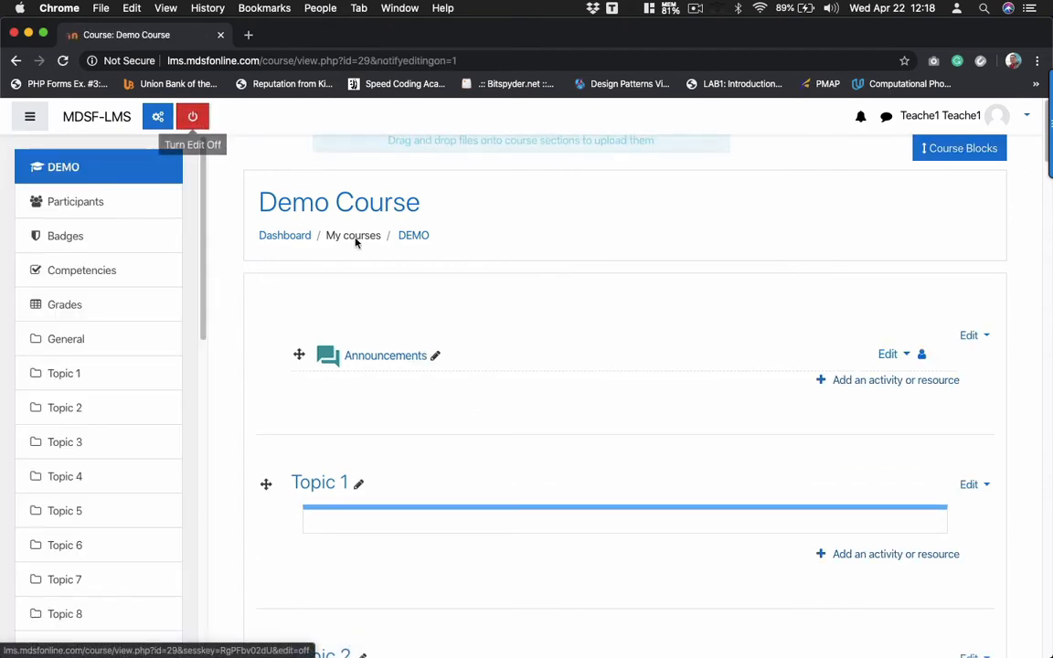
scroll(395, 325, down, 3)
scroll(395, 324, up, 2)
scroll(395, 326, up, 1)
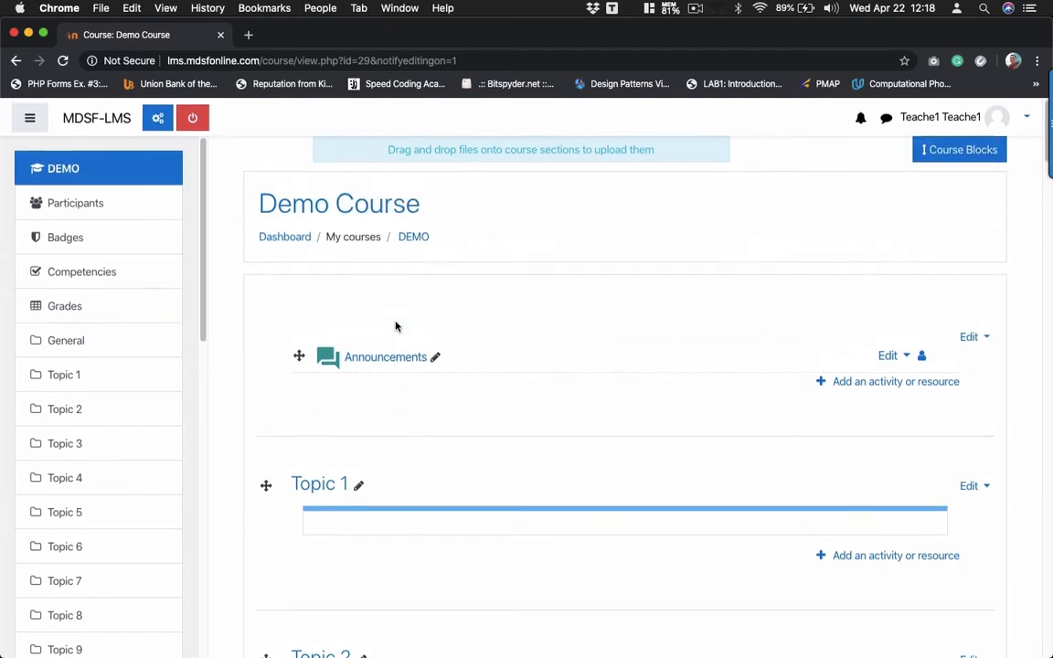
scroll(395, 324, down, 1)
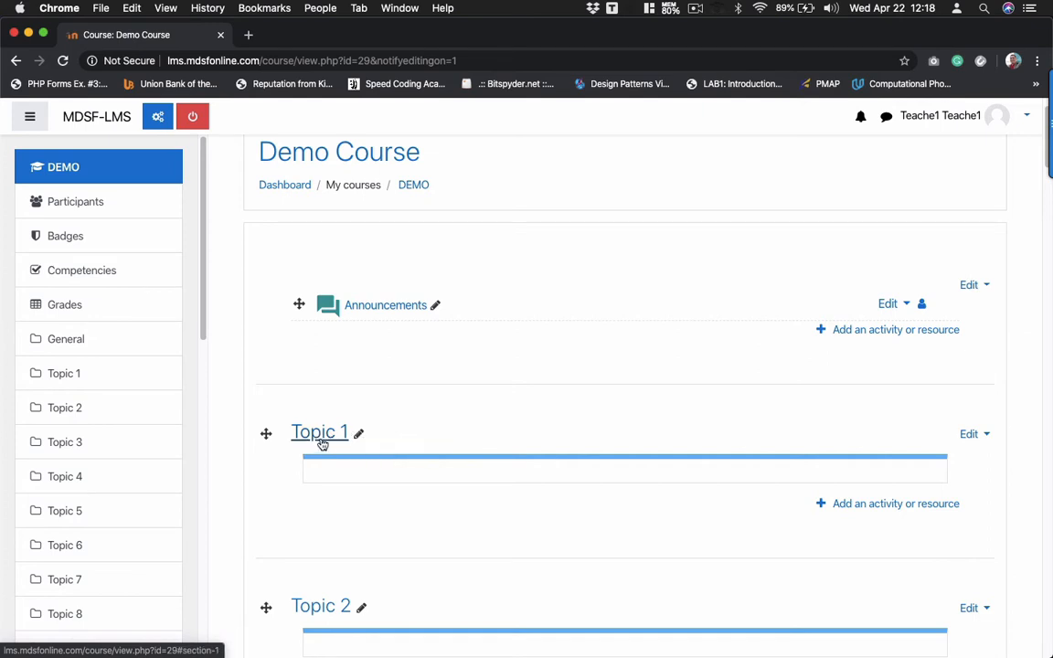
click(360, 437)
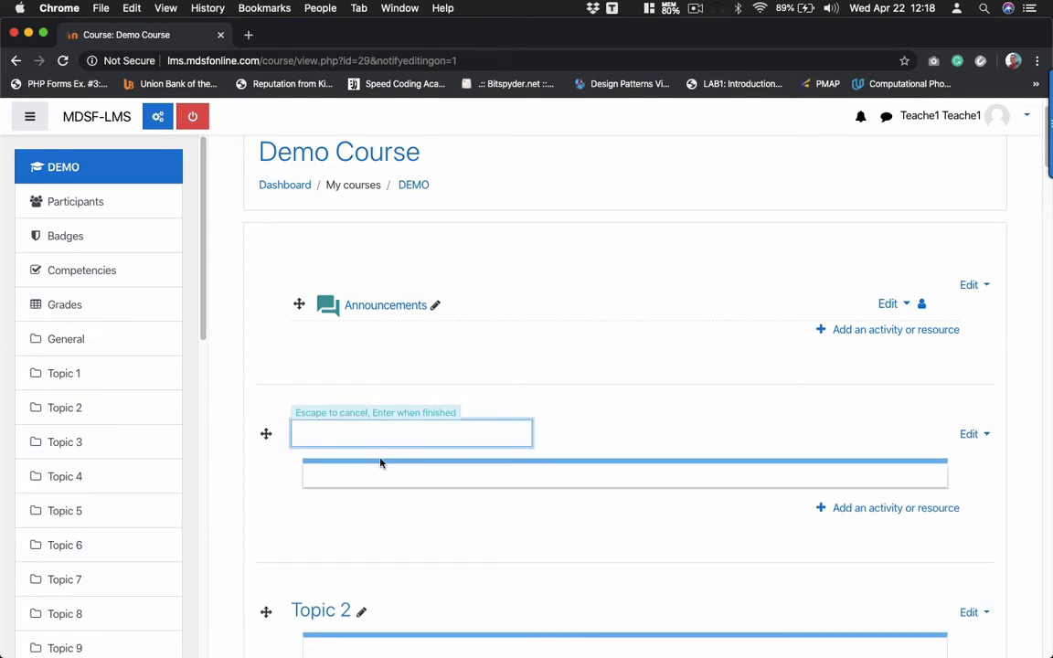
text(Week 1)
key(Return)
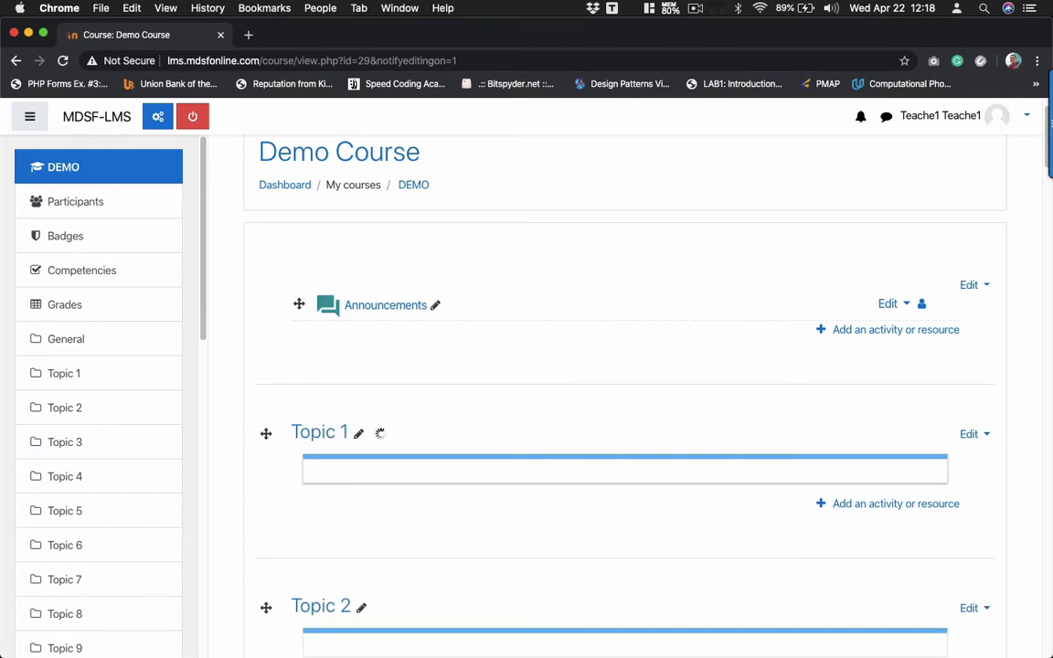
- Rename the Topic 2 section to 'Week 2'
scroll(439, 484, down, 3)
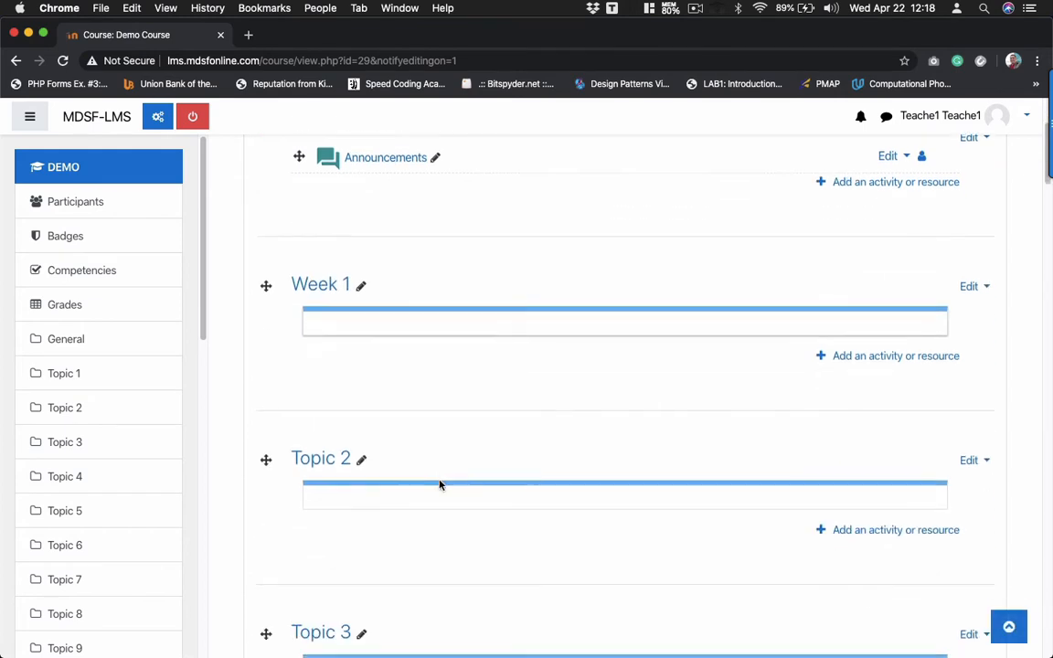
click(362, 458)
text(W)
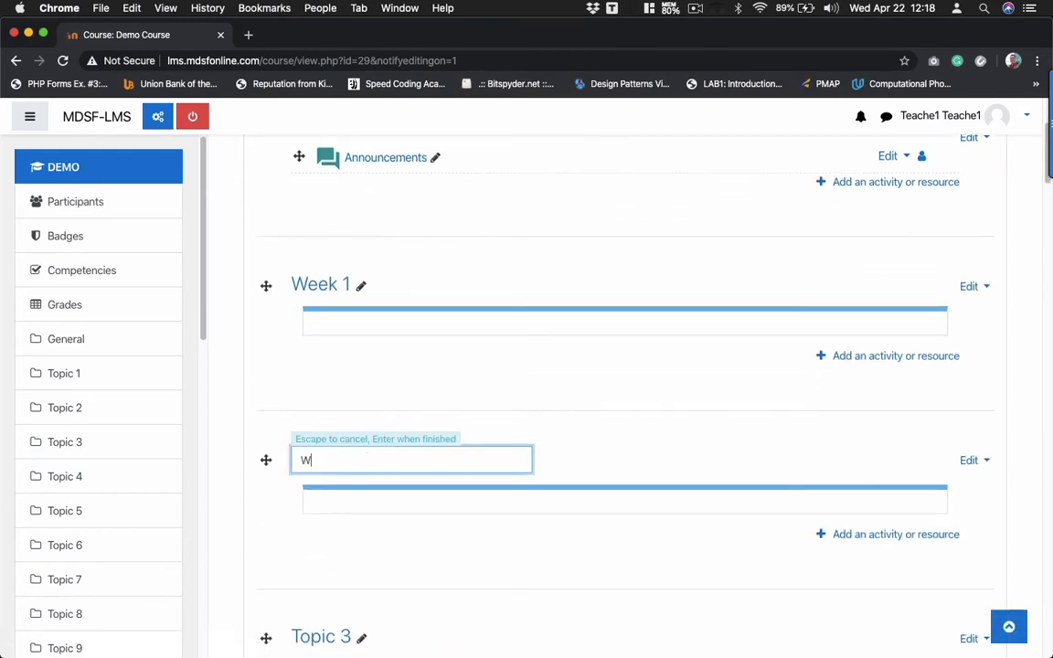
text(eke)
text( 2)
key(Return)
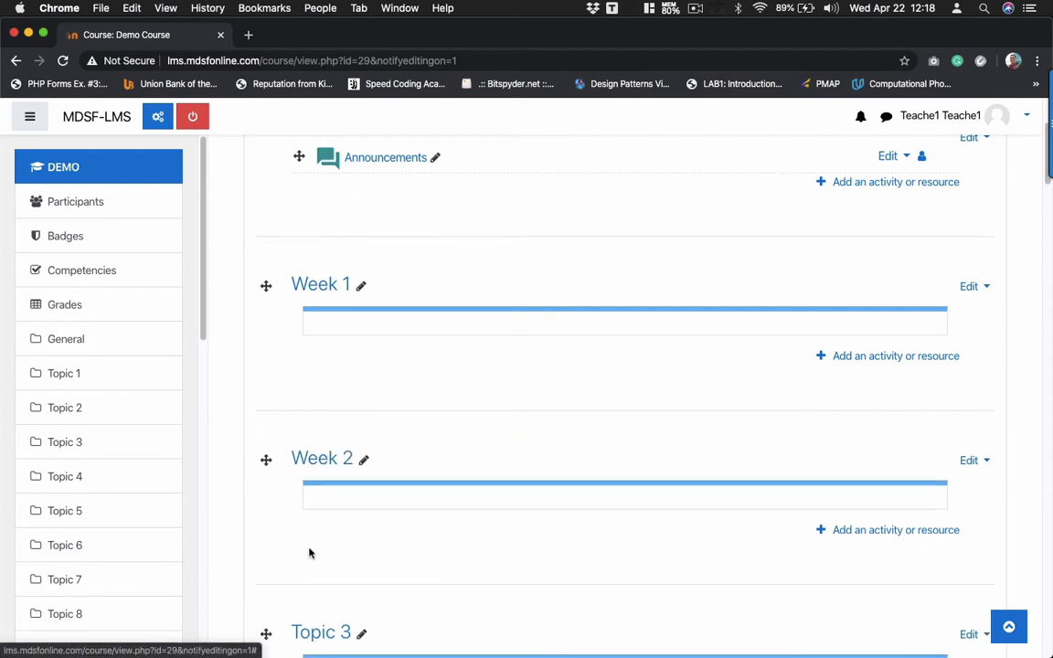
scroll(299, 567, up, 2)
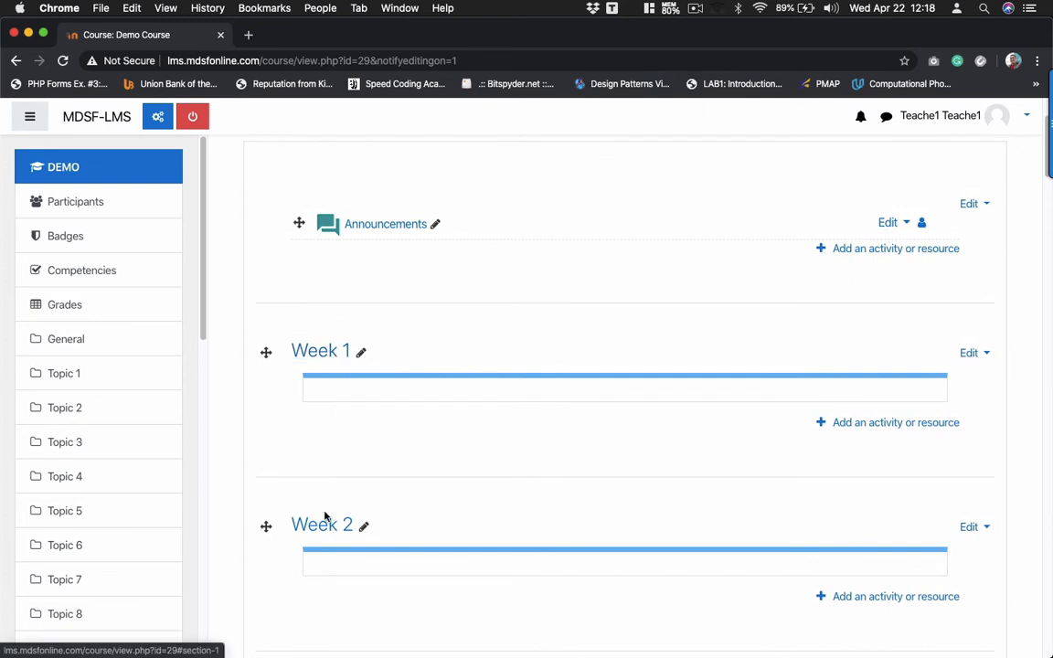
scroll(341, 536, down, 1)
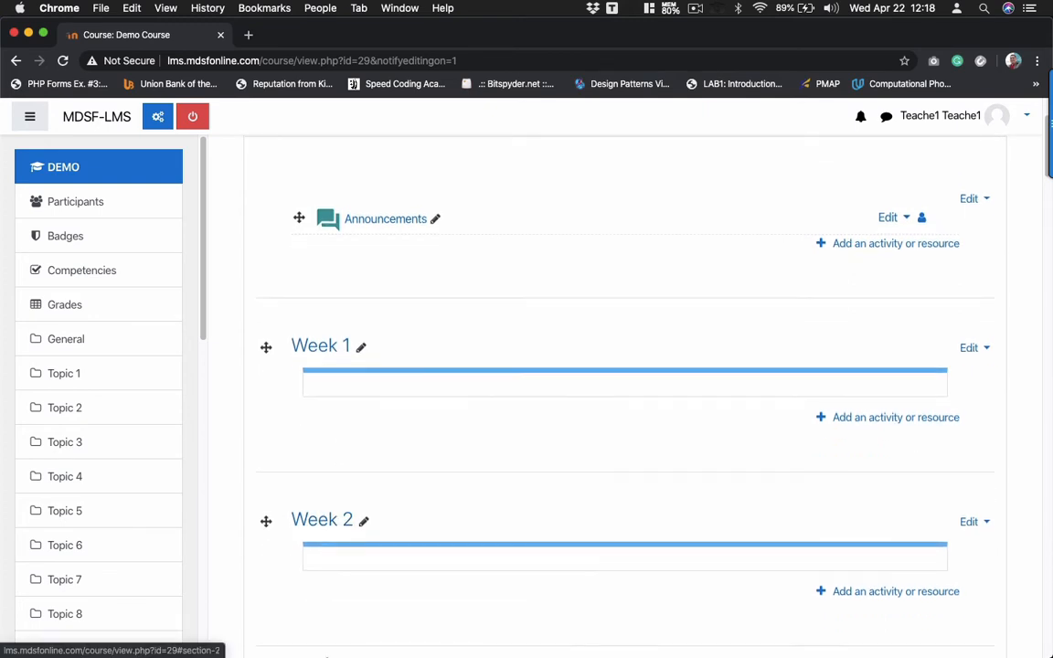
mouse_move(363, 648)
click(573, 631)
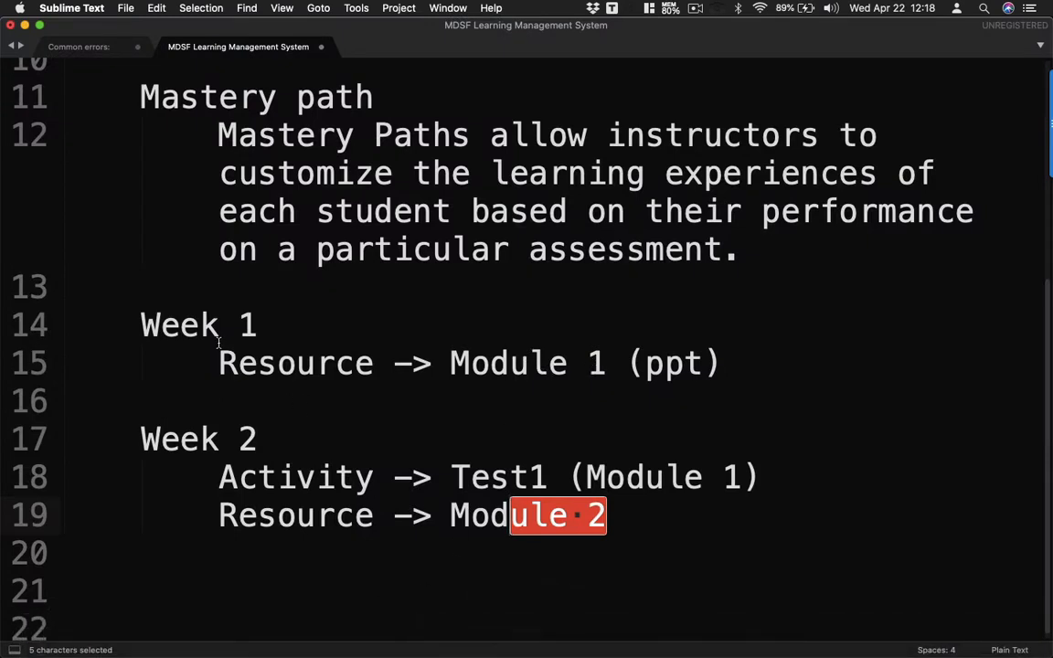
mouse_move(235, 634)
click(172, 631)
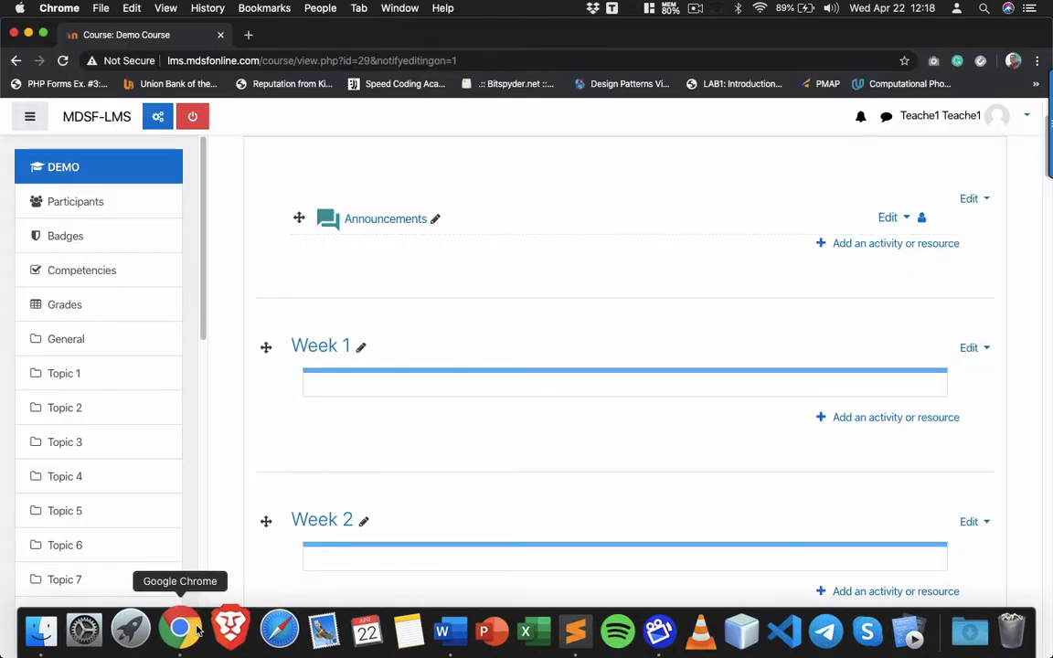
scroll(618, 405, down, 3)
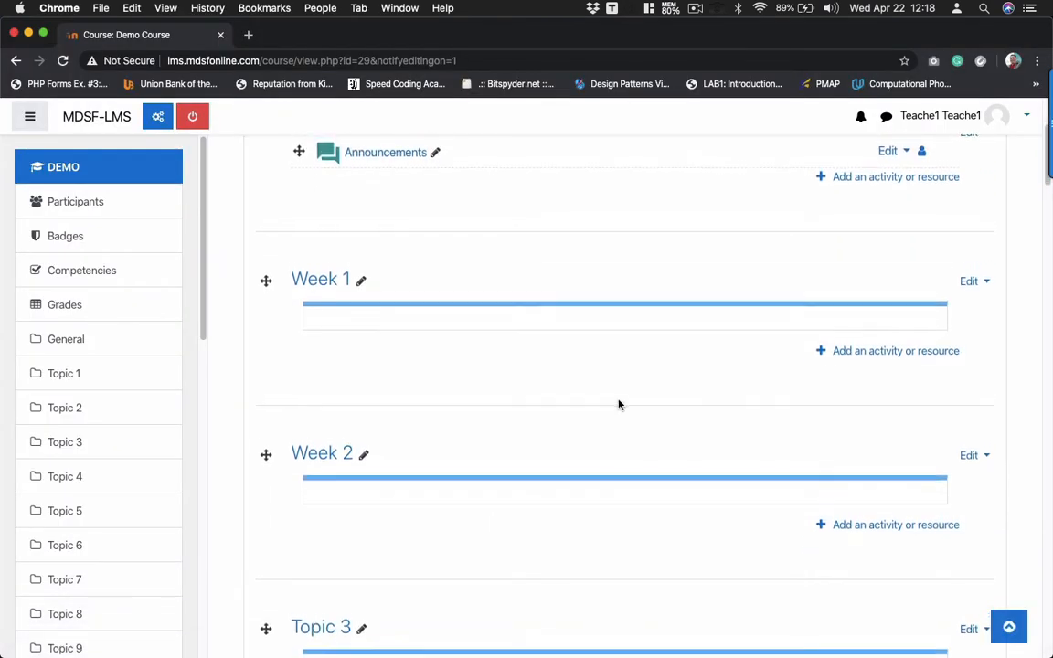
scroll(618, 405, up, 1)
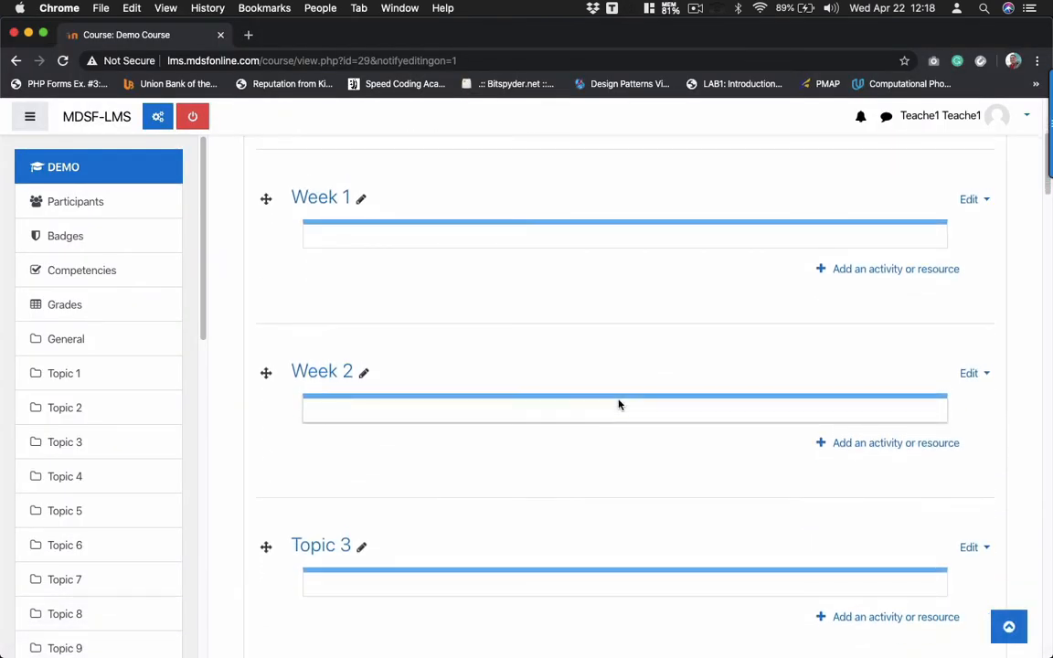
click(64, 629)
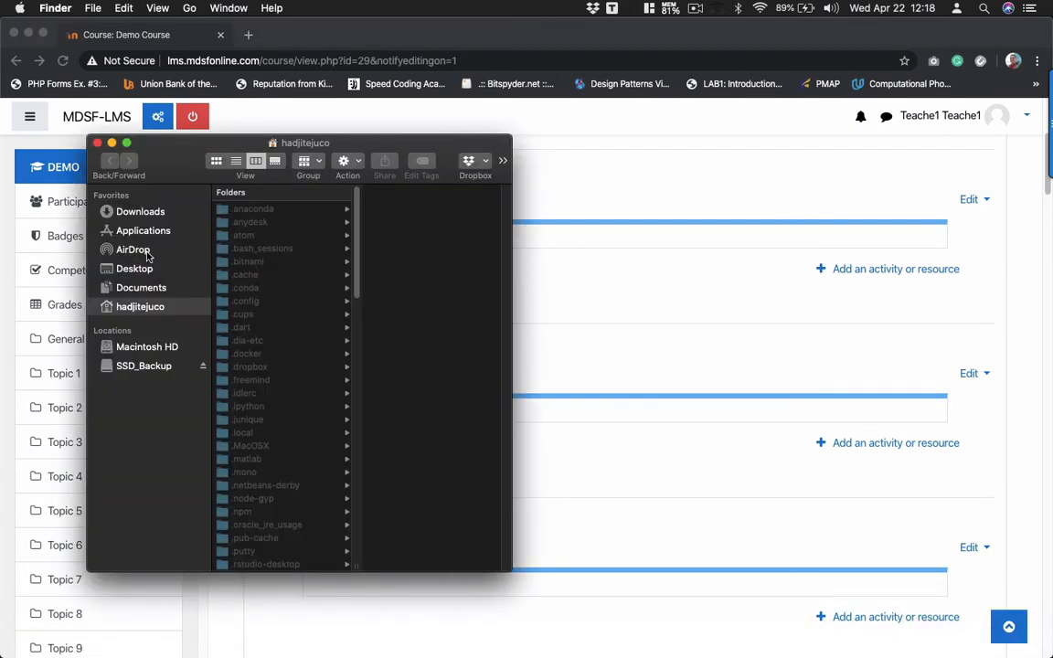
click(137, 269)
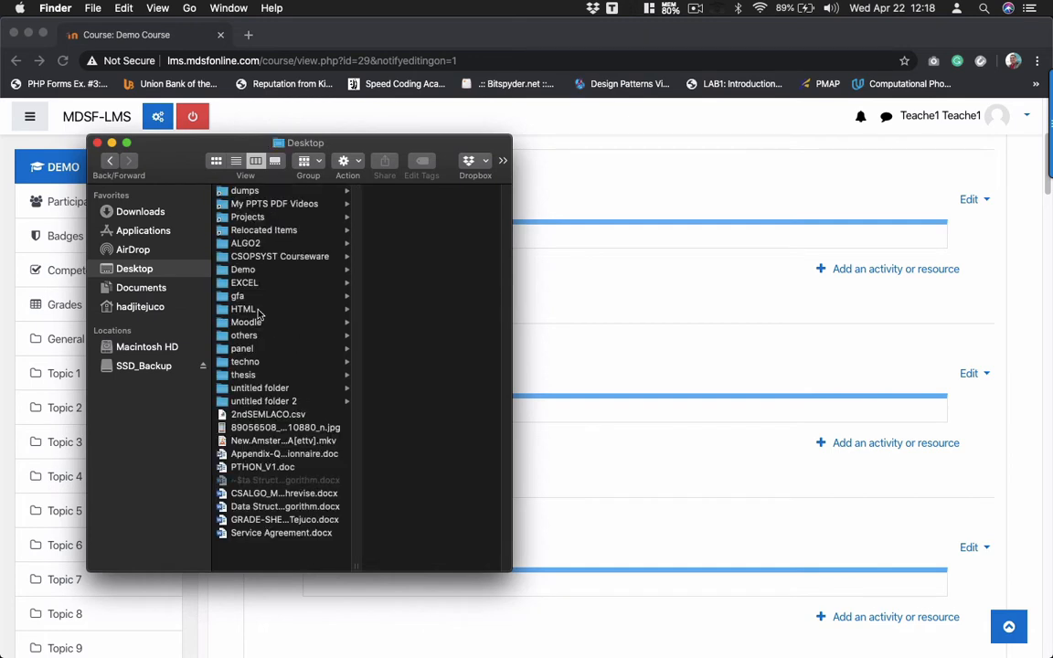
click(270, 295)
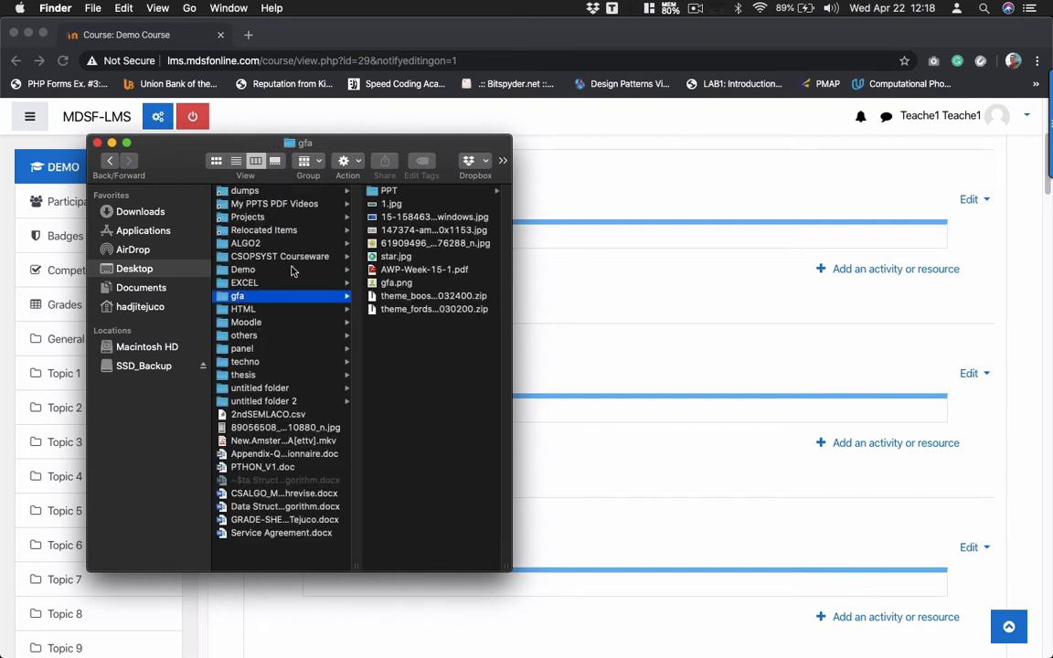
click(433, 193)
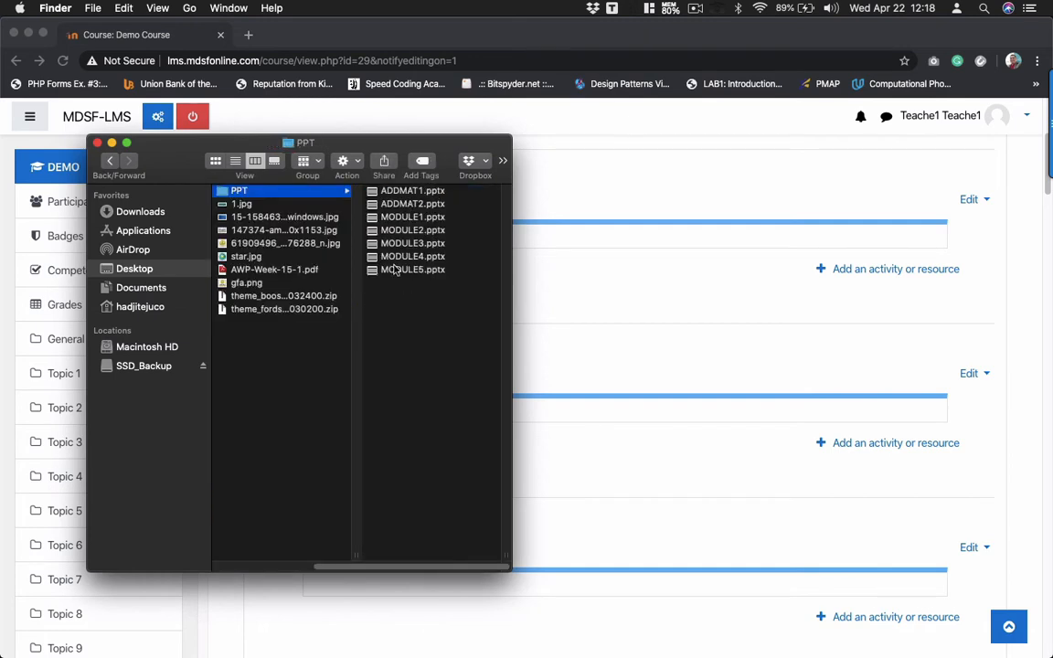
click(407, 217)
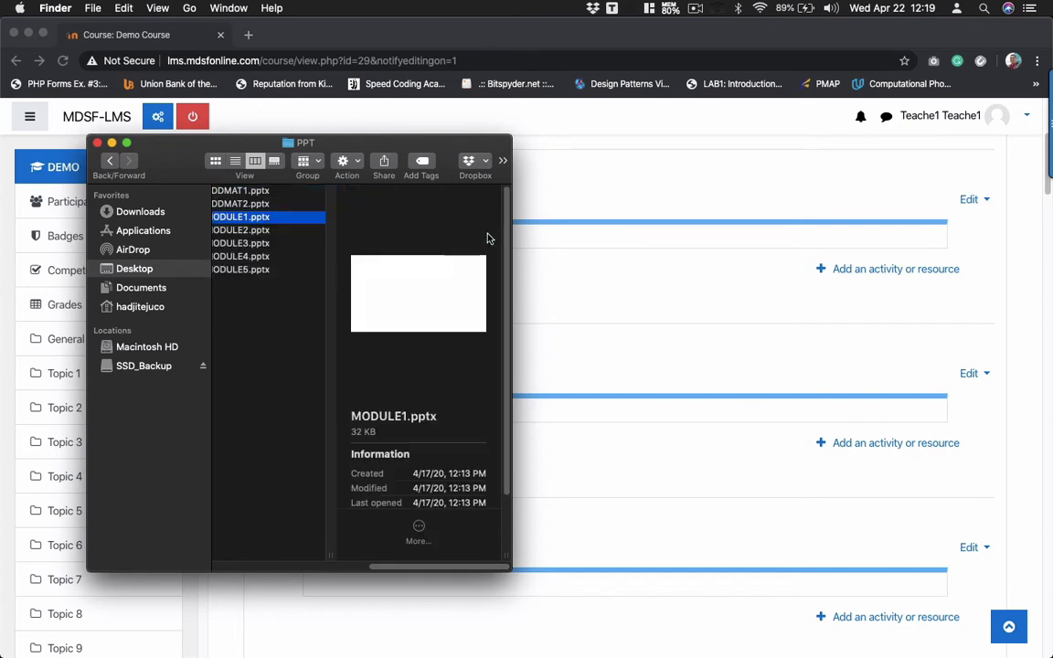
click(557, 294)
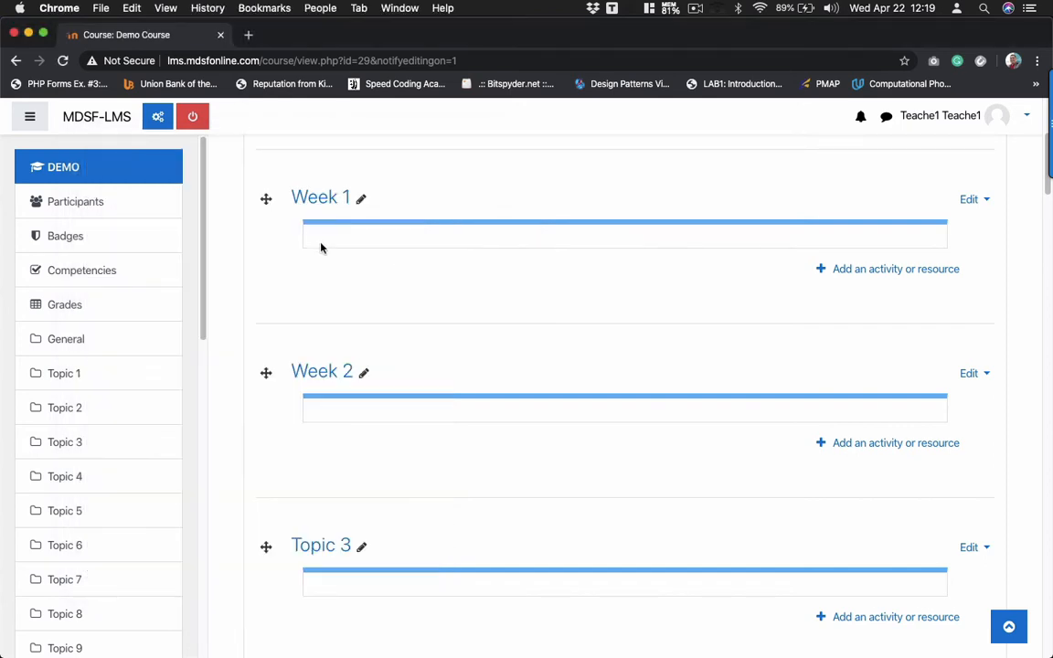
- Pick File from the Resources in Week 1's activity chooser and add it
click(845, 275)
scroll(469, 476, down, 5)
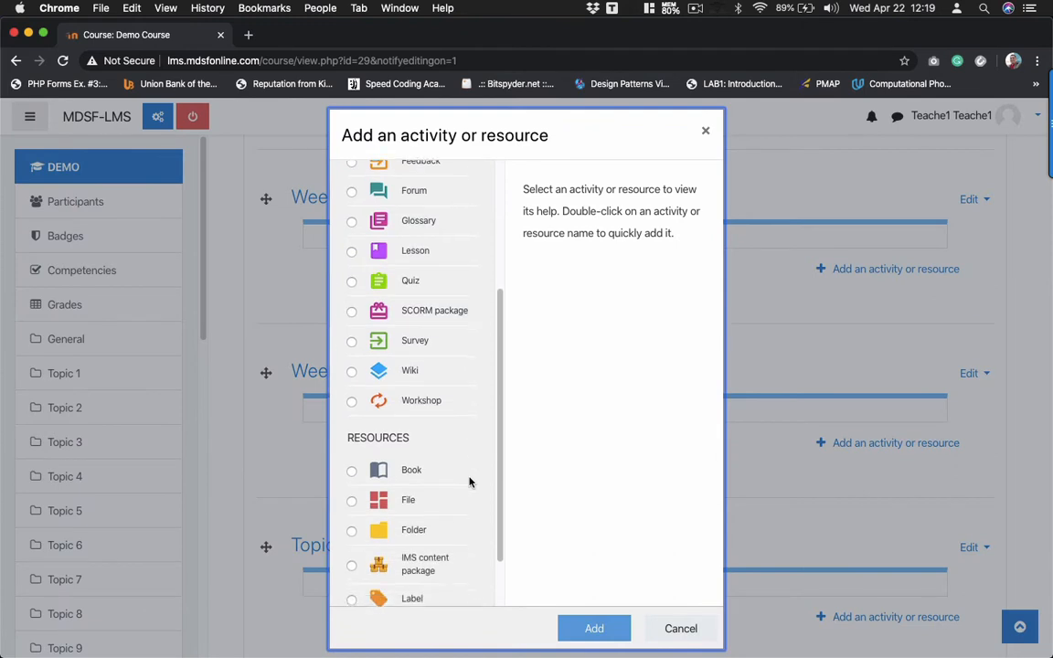
scroll(470, 482, down, 3)
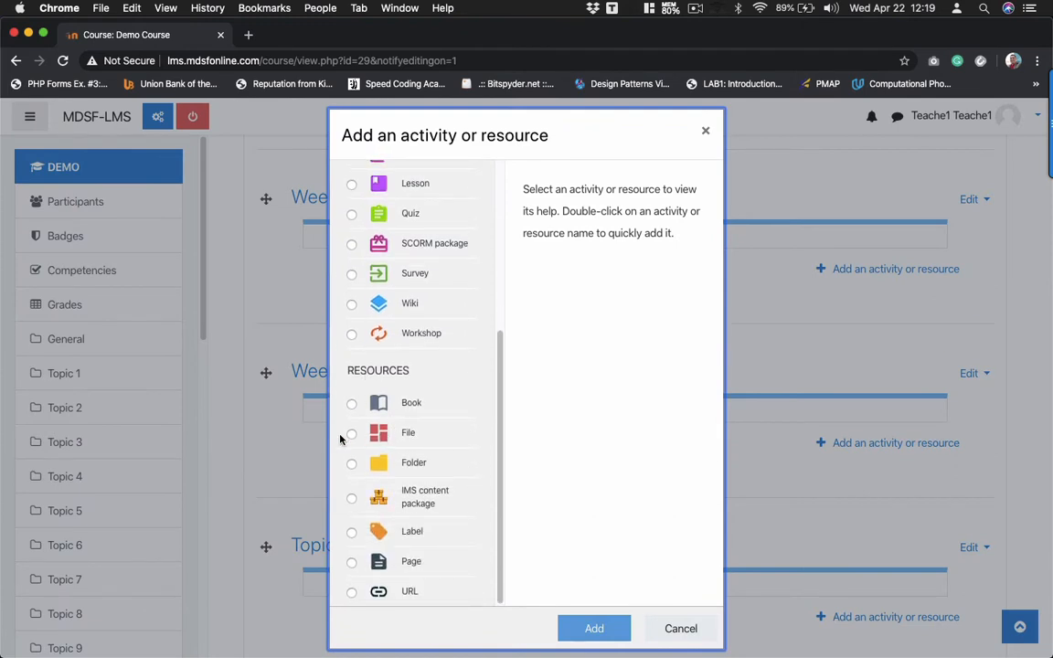
click(352, 435)
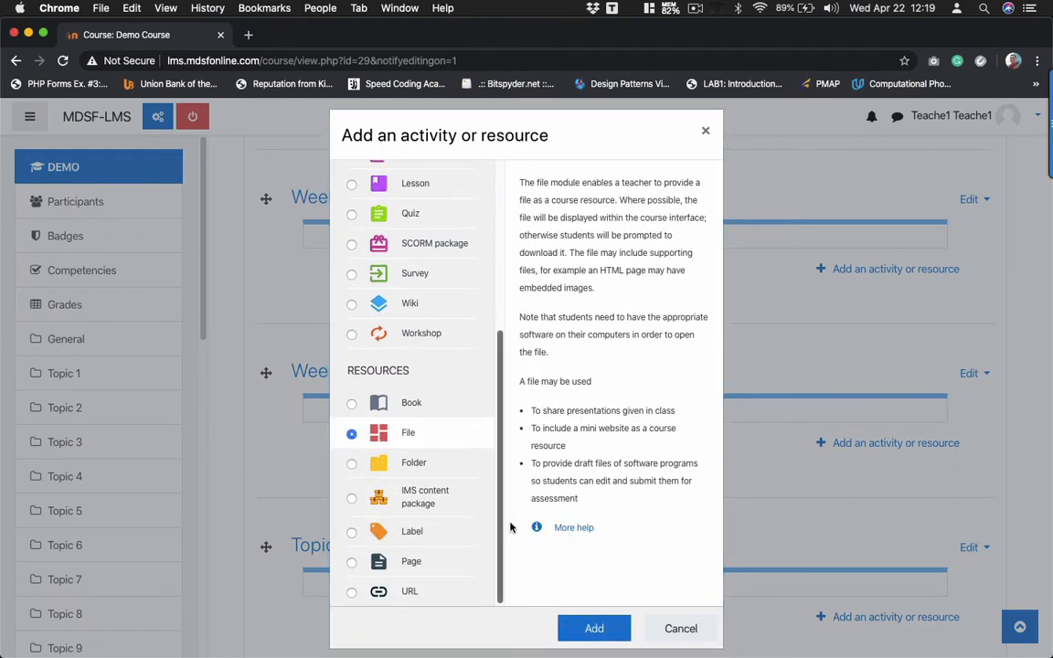
click(594, 629)
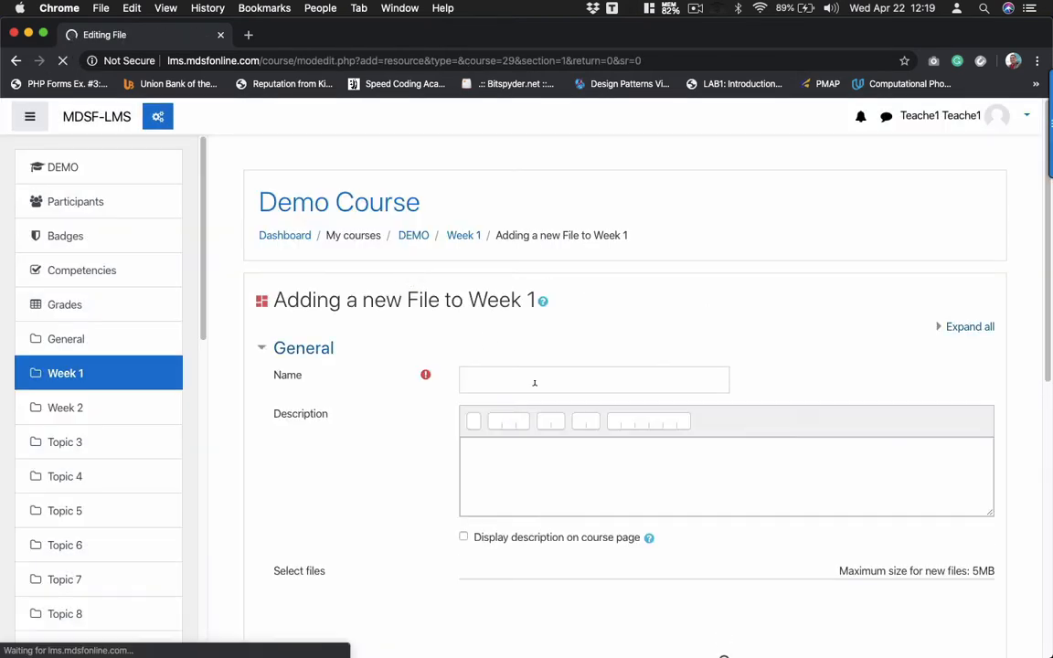
- Name the new File resource 'Module 1'
click(535, 382)
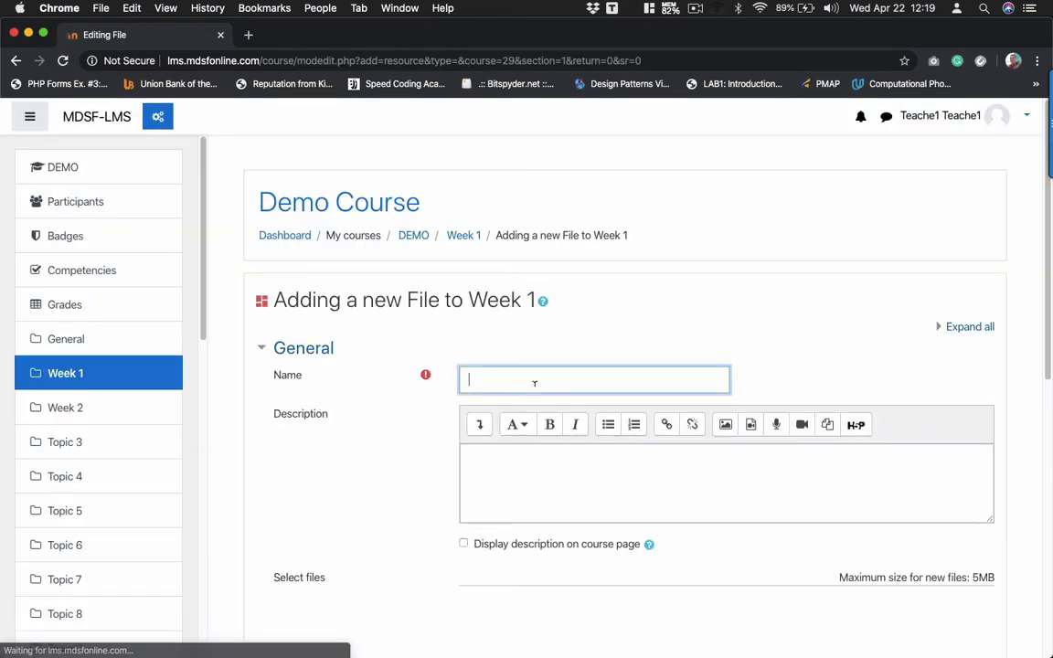
text(Module 1)
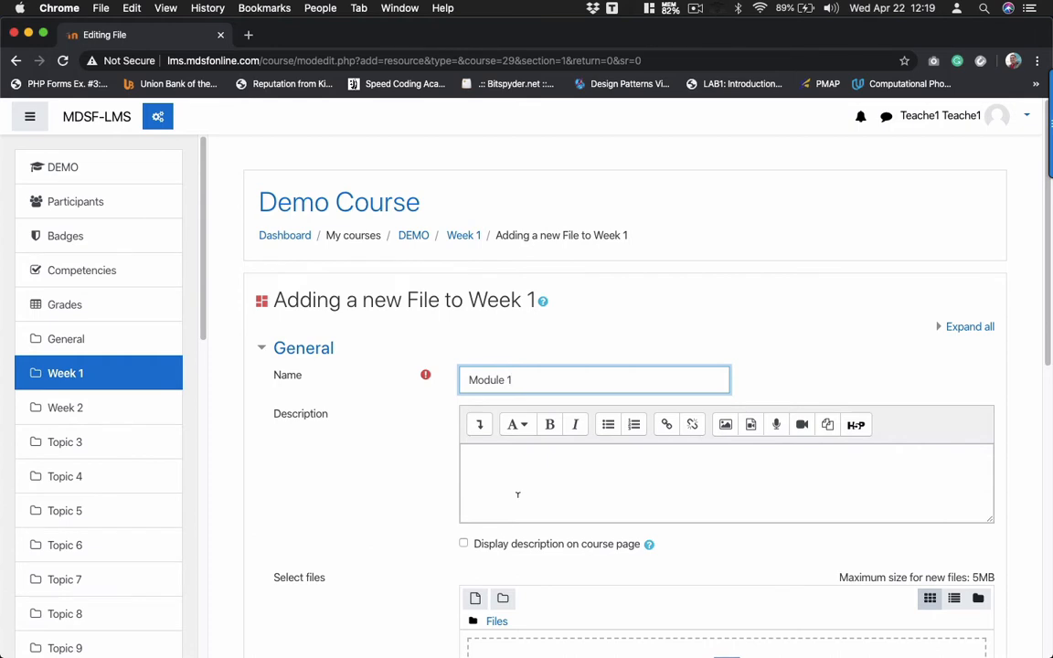
scroll(517, 499, down, 2)
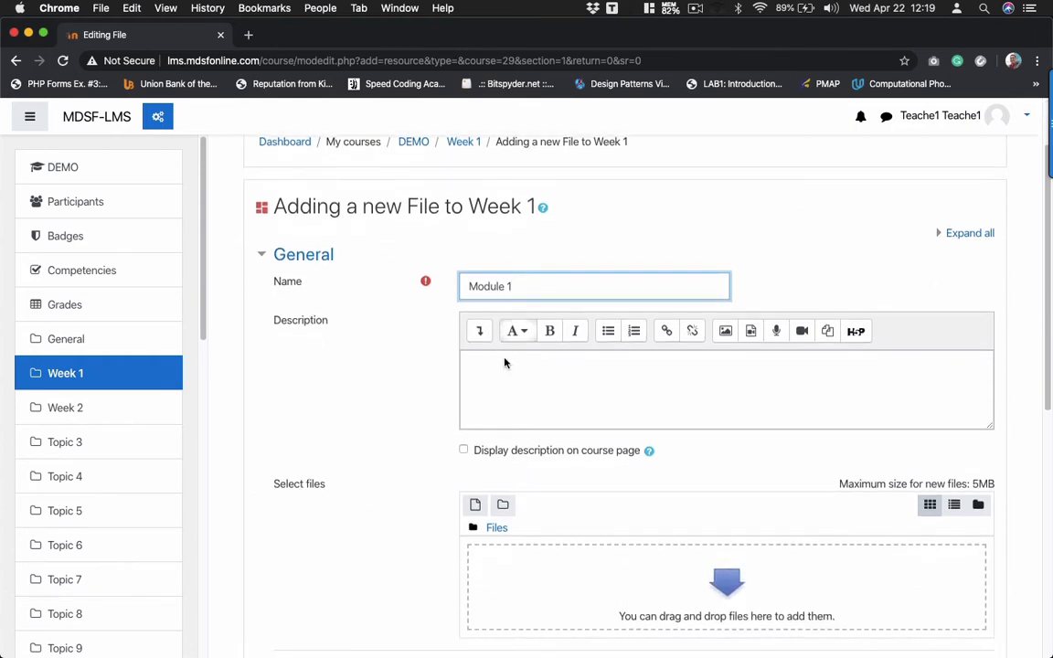
click(505, 387)
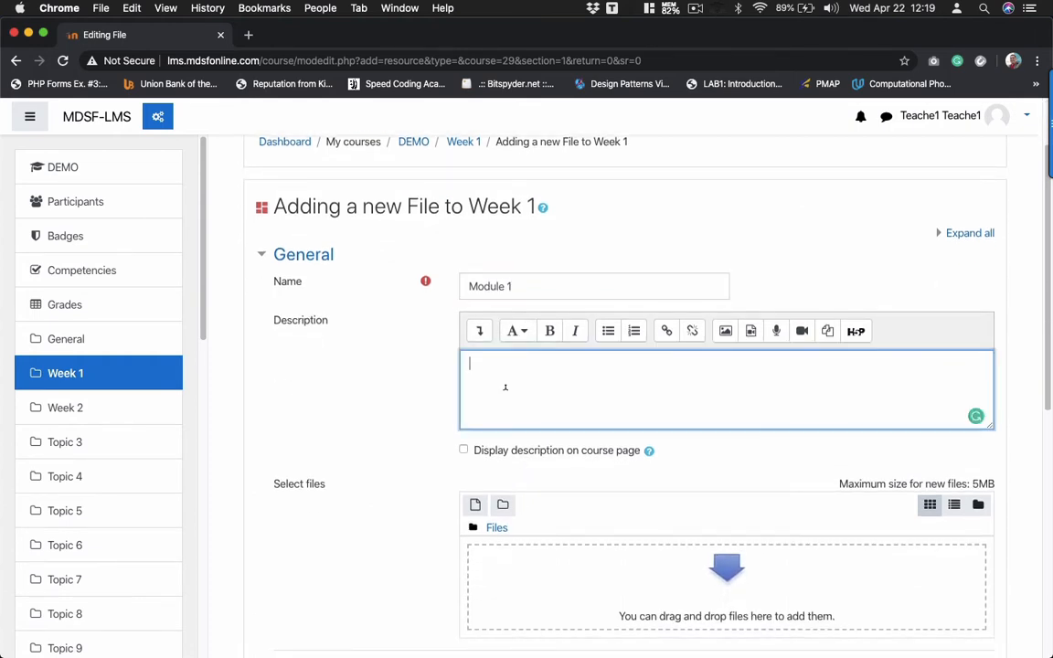
scroll(505, 388, down, 2)
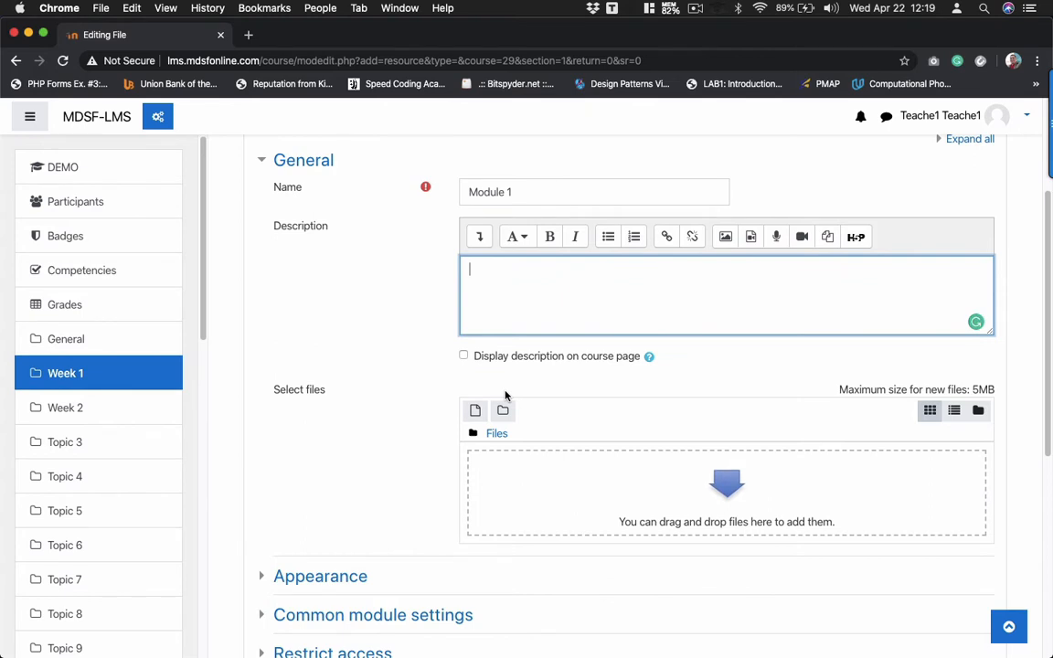
scroll(505, 394, down, 2)
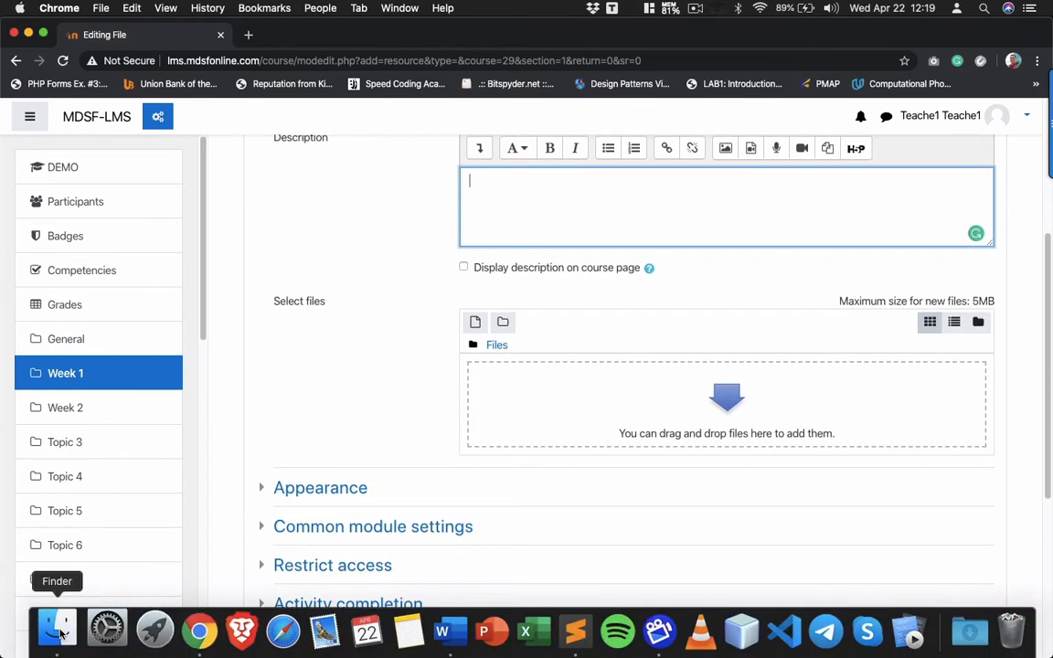
- Drag MODULE1.pptx from Finder into the Select files drop area
click(58, 629)
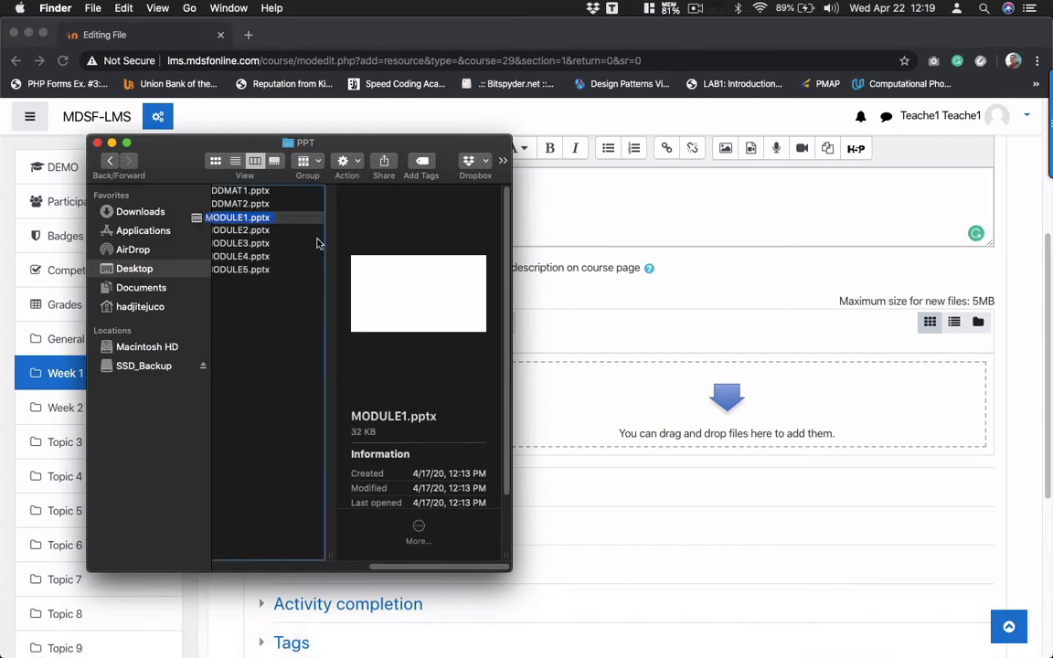
drag(239, 217, 612, 405)
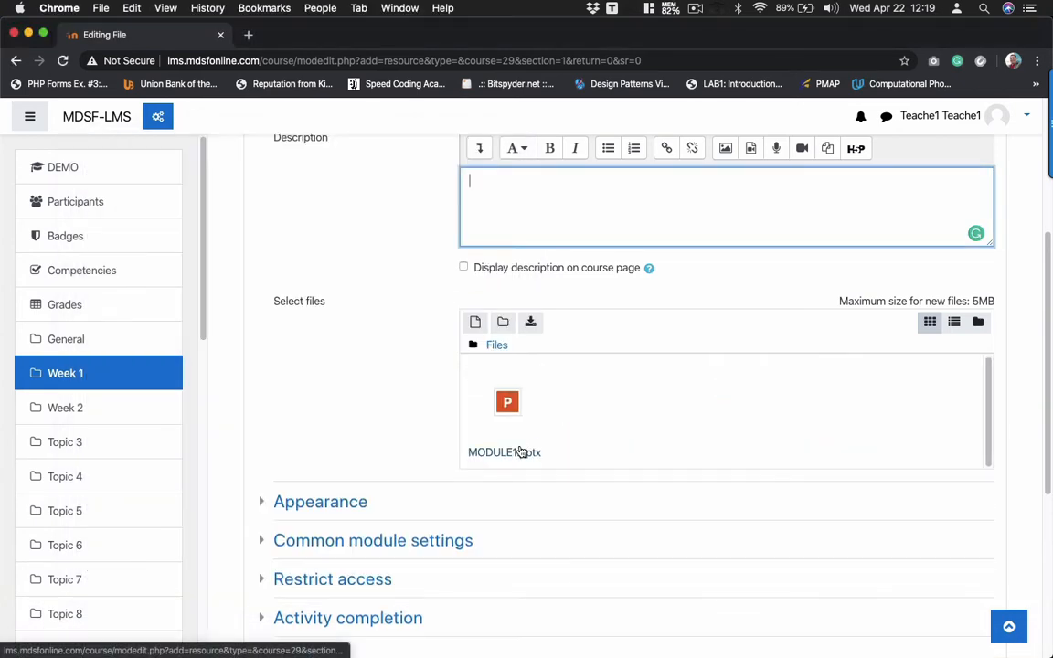
scroll(315, 398, down, 2)
scroll(315, 399, down, 5)
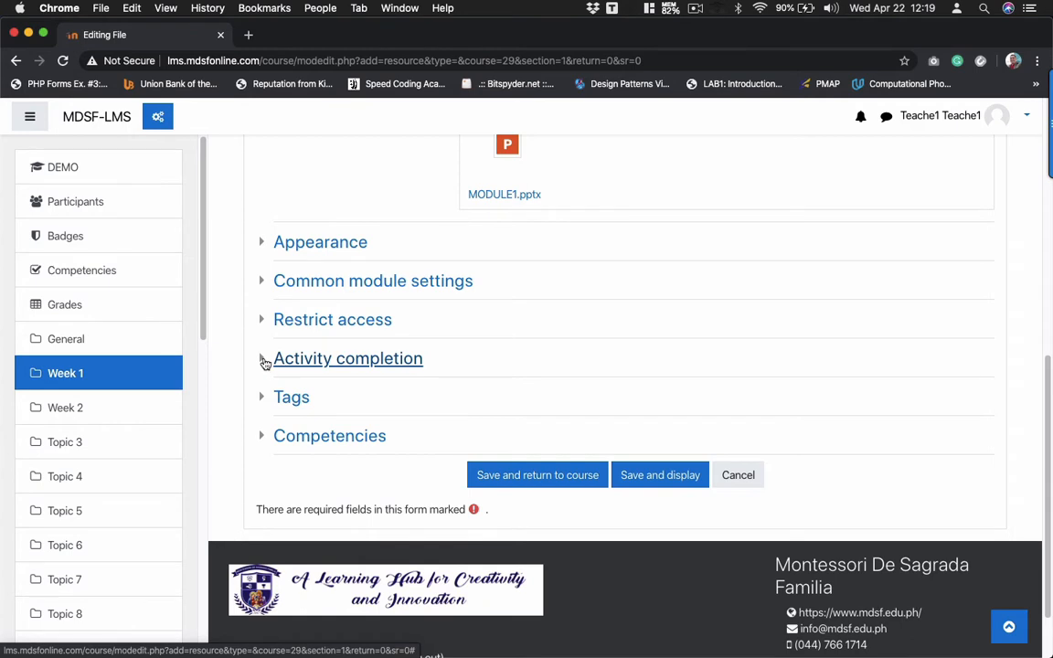
- Set completion tracking to 'Show activity as complete when conditions are met' with Require view, then save and display
click(264, 359)
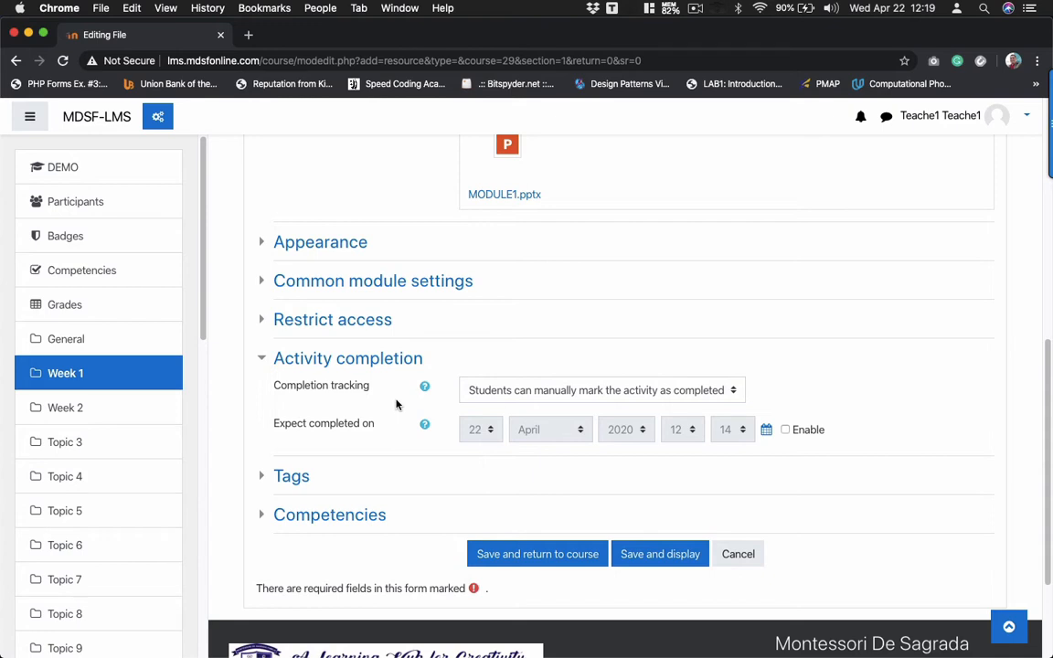
click(505, 393)
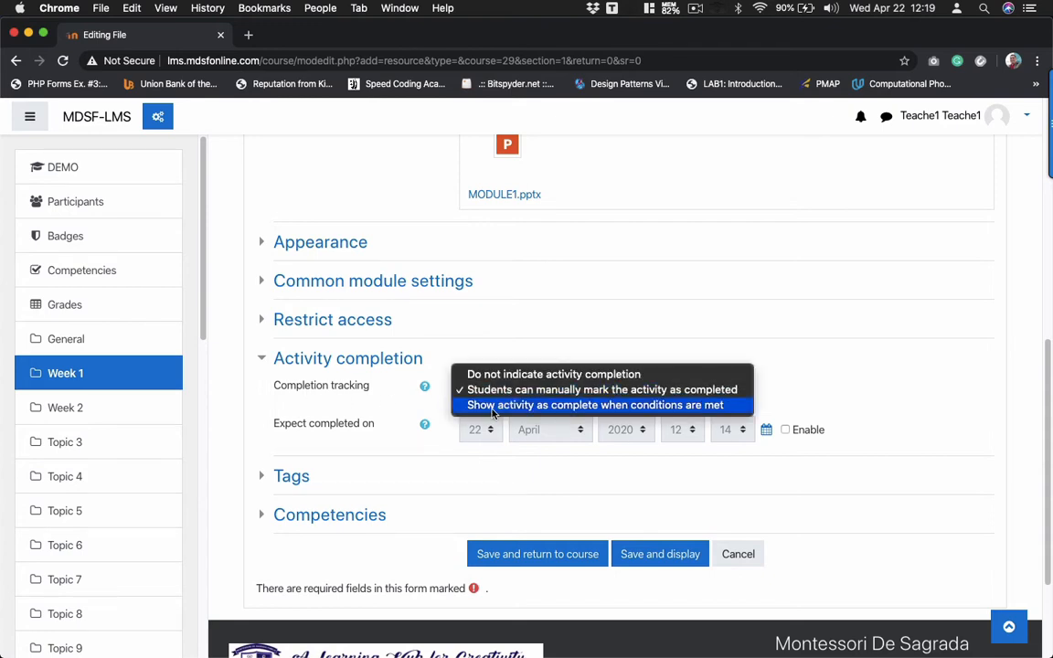
click(607, 410)
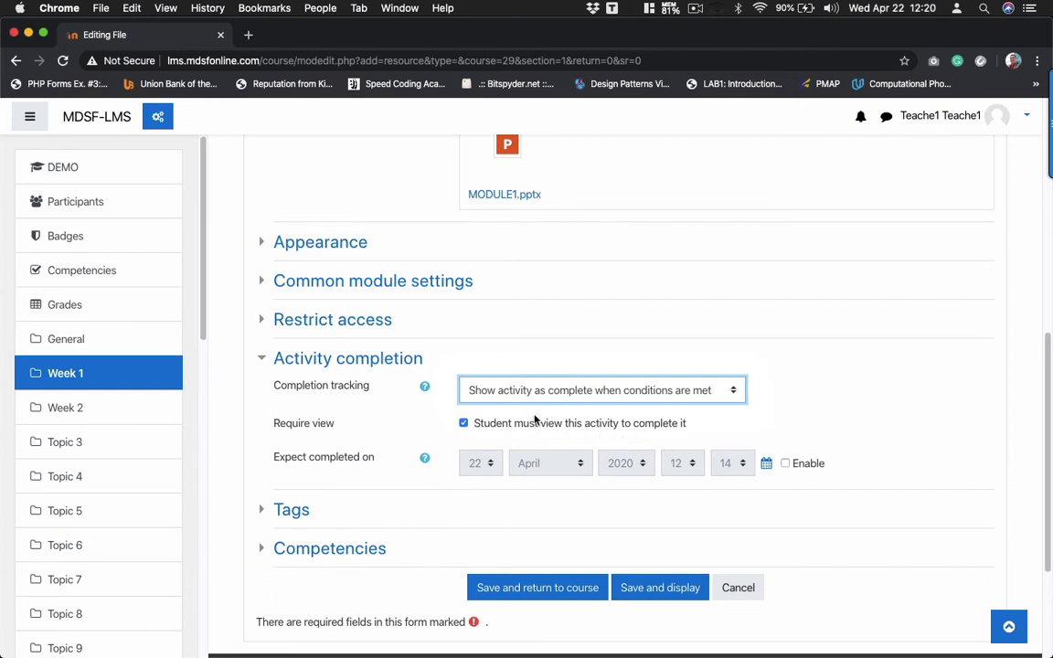
click(652, 590)
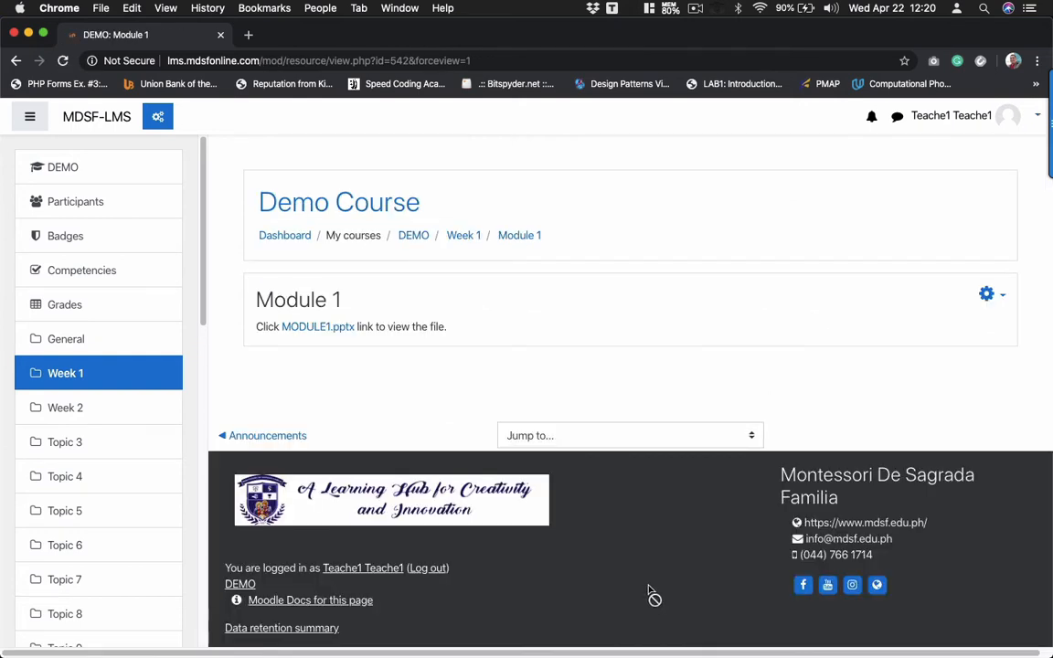
- Return to the Demo Course page via DEMO and scroll down to the empty Week 2 section
click(70, 169)
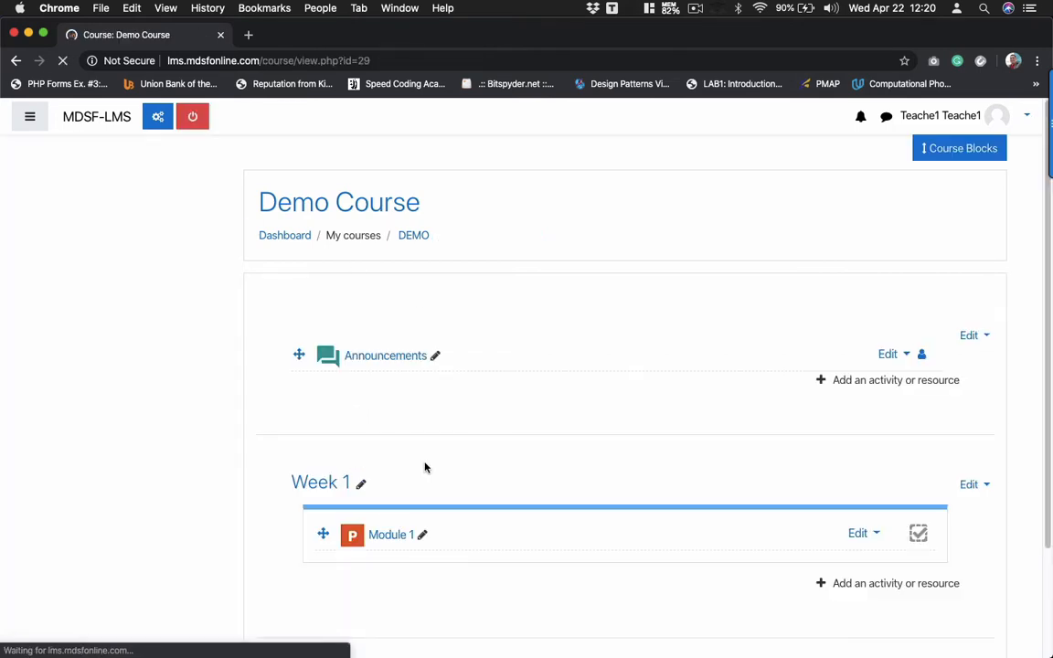
scroll(425, 467, down, 5)
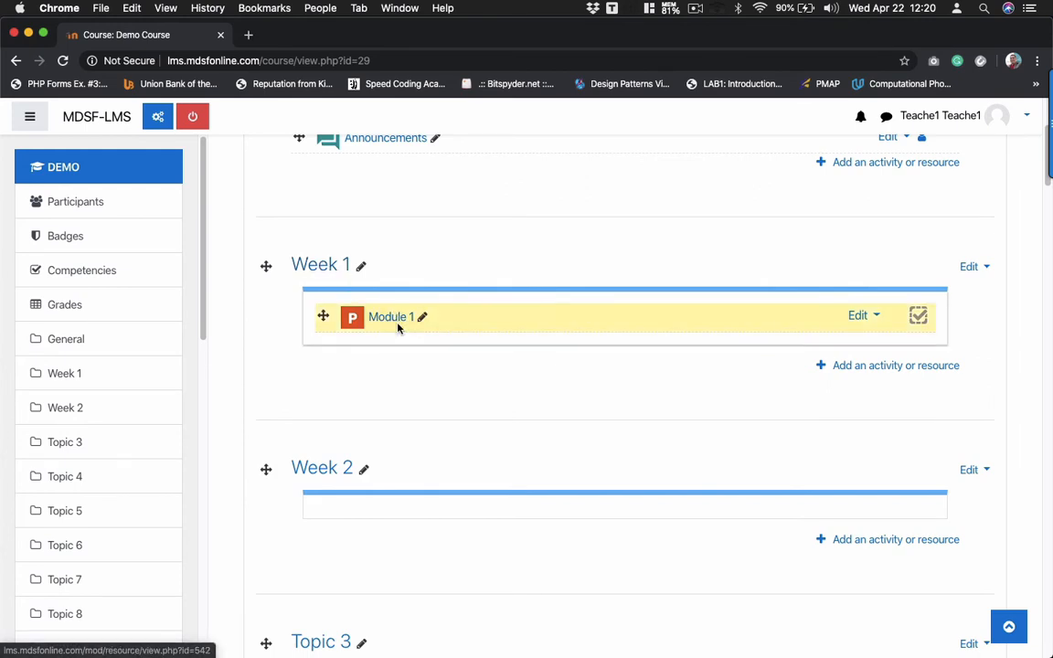
scroll(399, 329, down, 4)
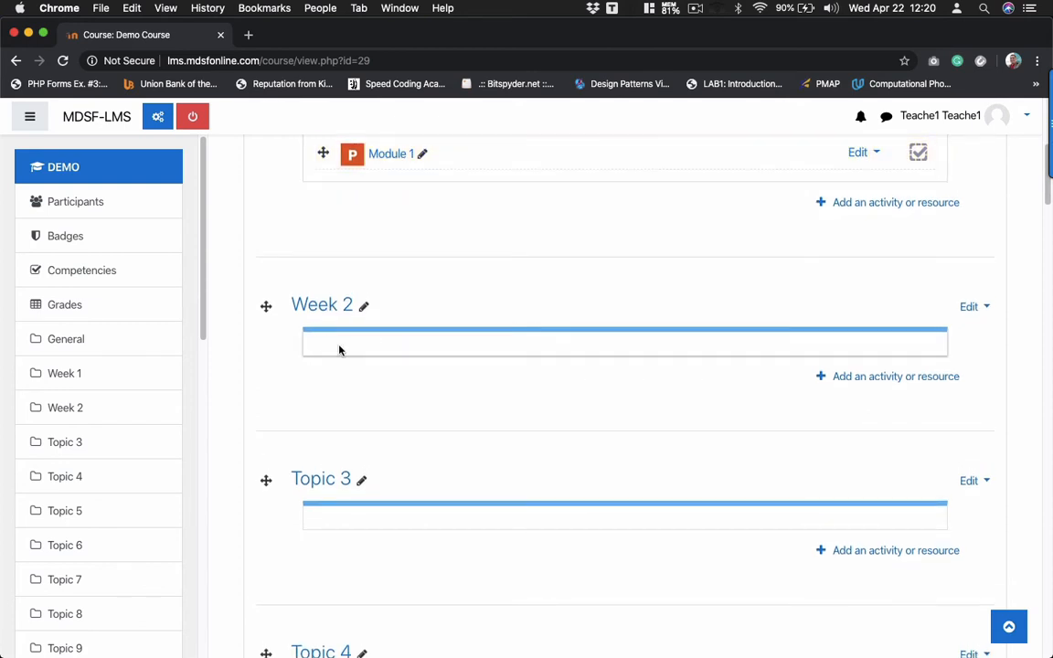
- In Sublime Text, append 'View' to the end of the Test1 (Module 1) line
mouse_move(339, 639)
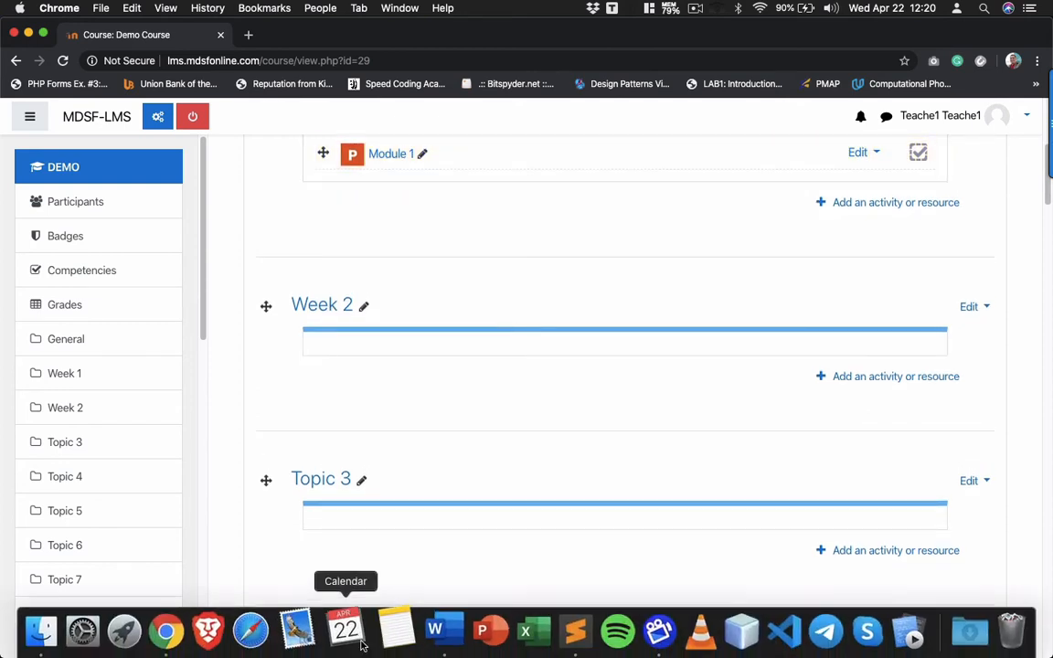
click(562, 630)
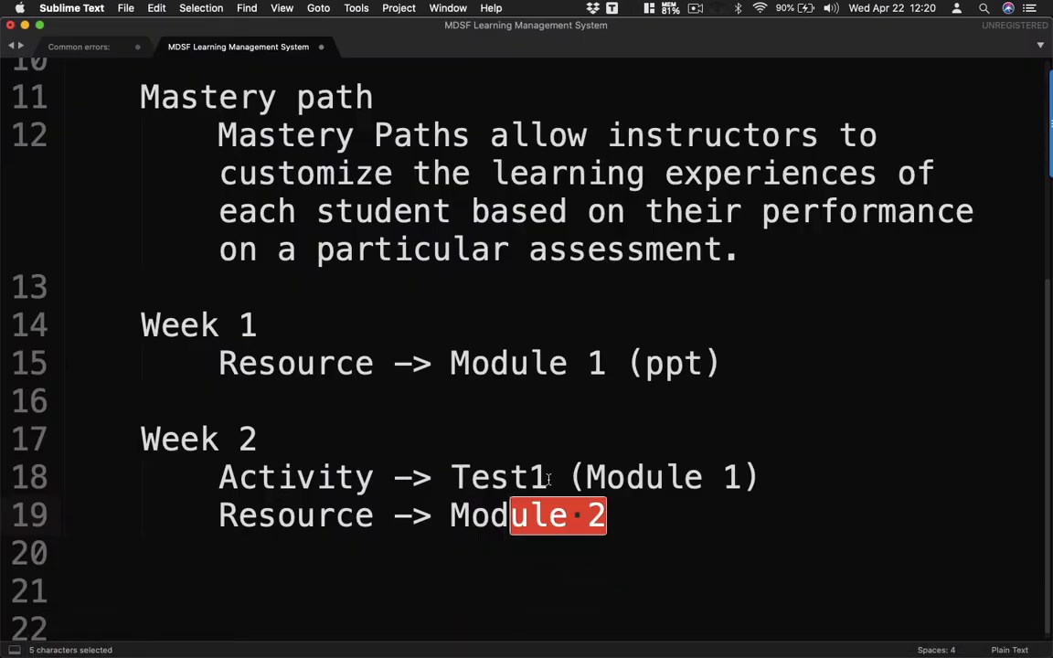
drag(548, 479, 451, 481)
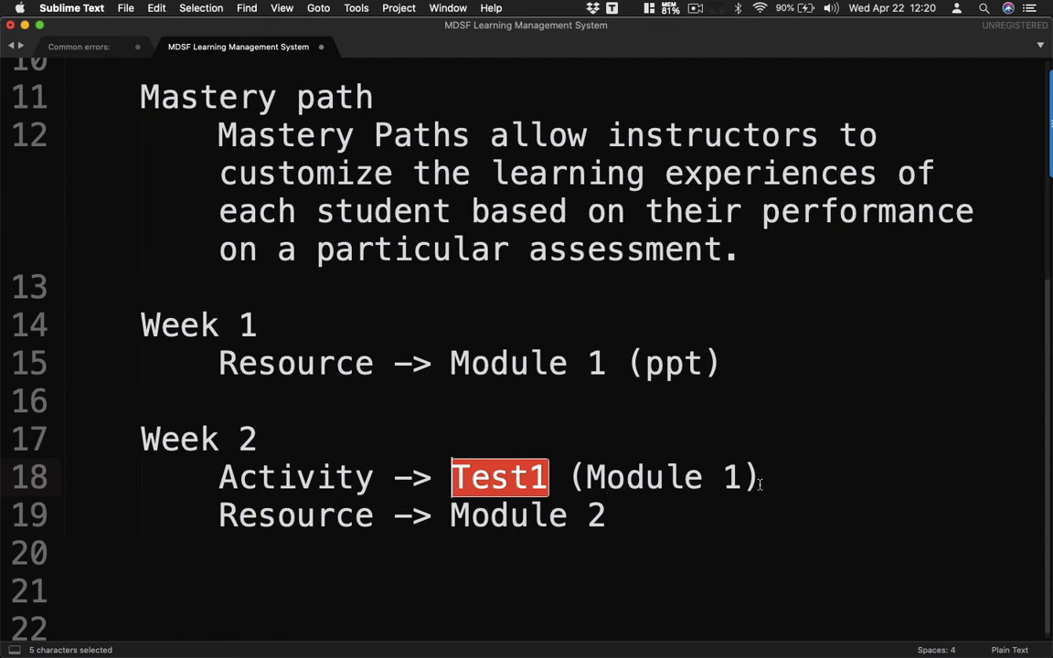
drag(748, 482, 586, 481)
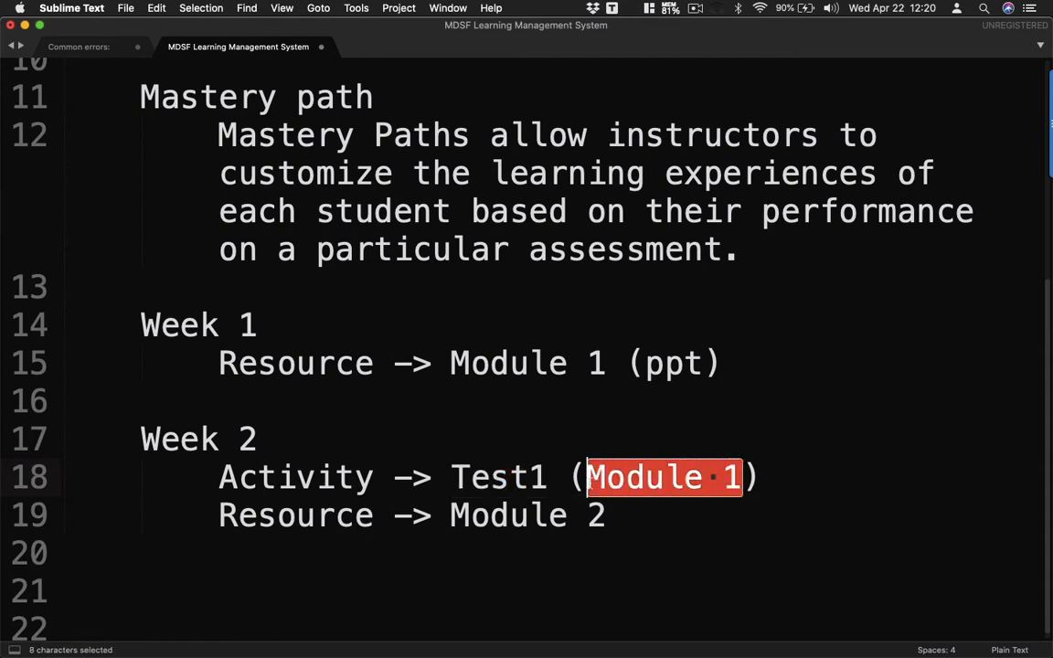
click(762, 482)
text(View)
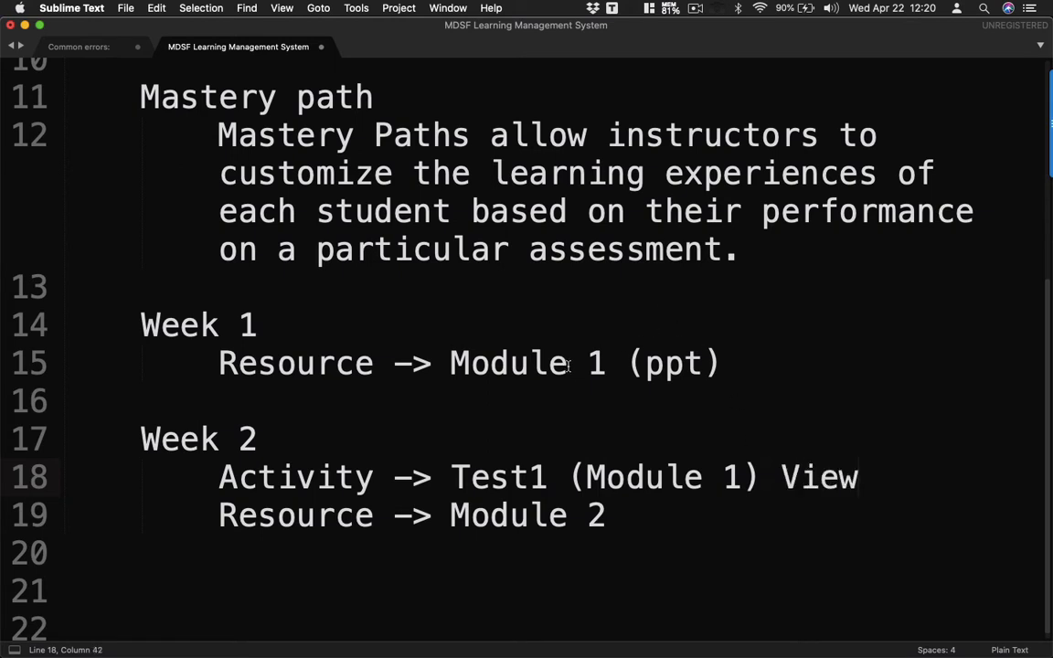
- Add an indented 'Activity Completion' line beneath it, then switch back to the course page
key(Return)
key(Tab)
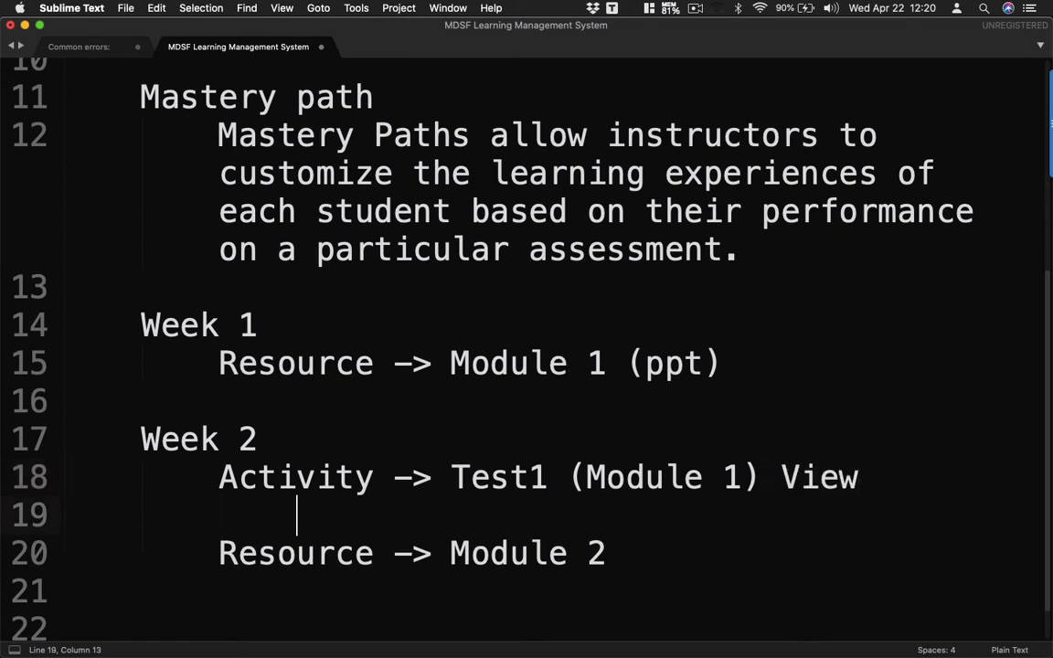
text(Aciti)
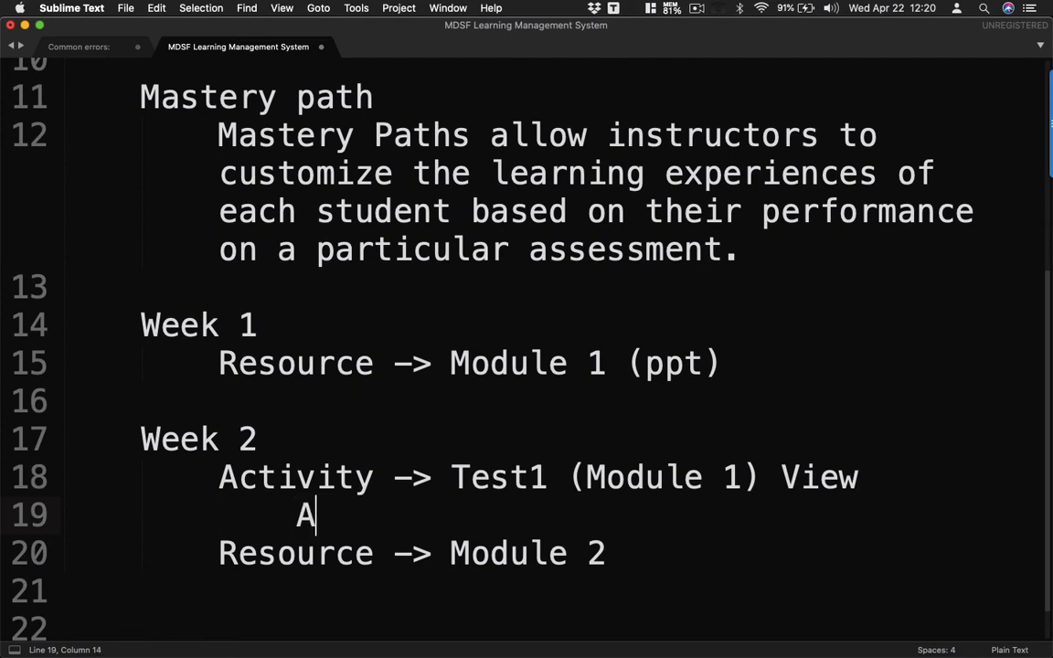
key(BackSpace)
key(BackSpace)
key(BackSpace)
text(tivity )
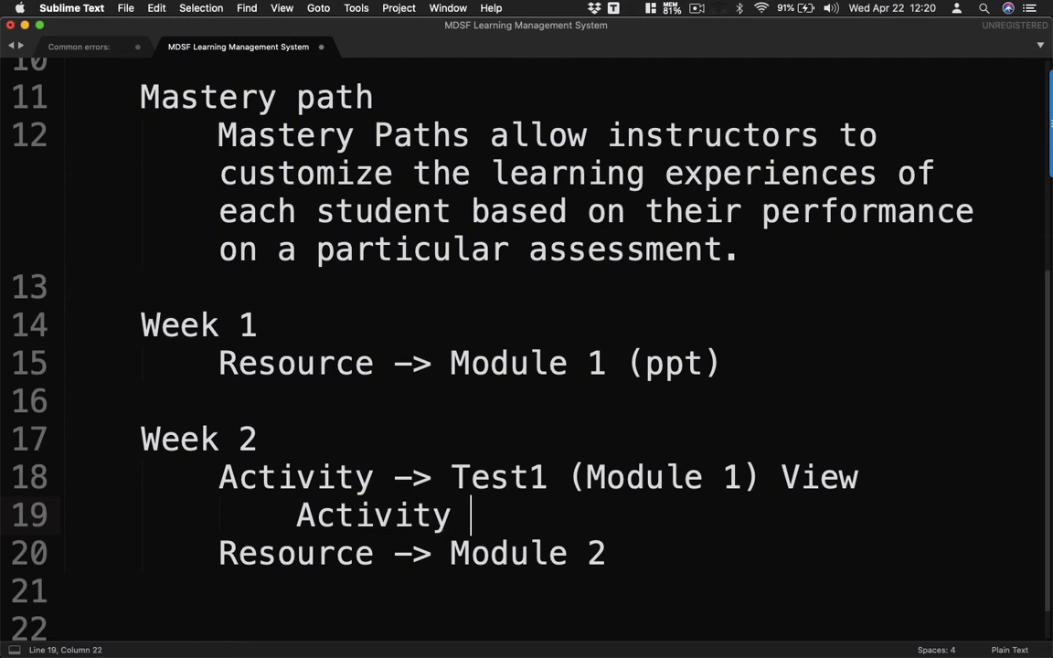
text(Completion)
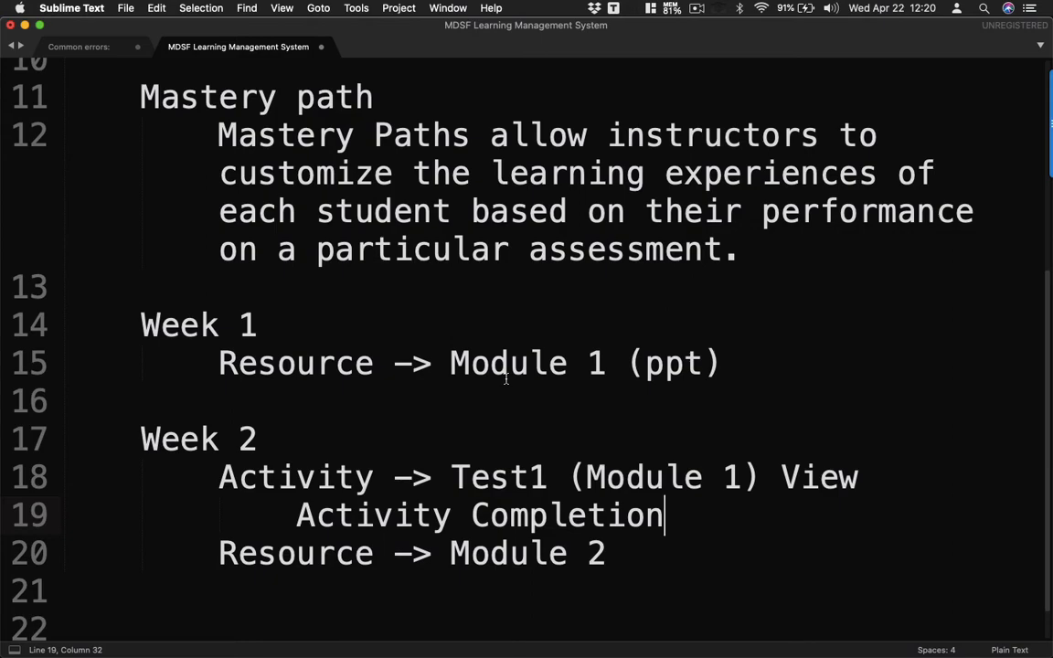
key(super+Tab)
scroll(489, 403, up, 1)
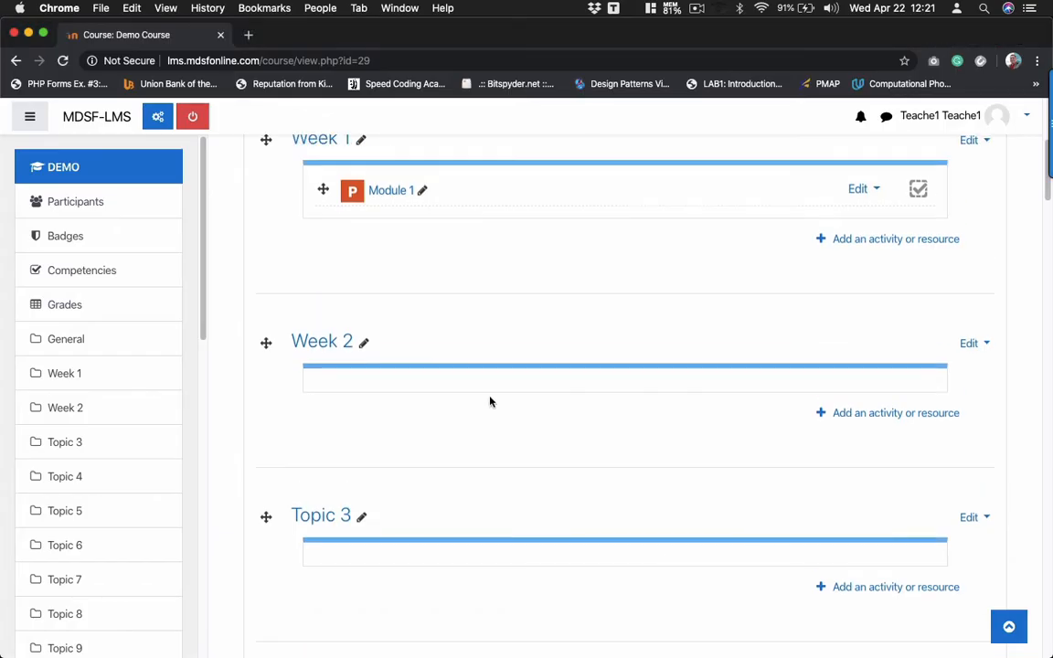
- Choose Quiz in Week 2's activity chooser and add it, bringing up the blank quiz settings form
click(871, 417)
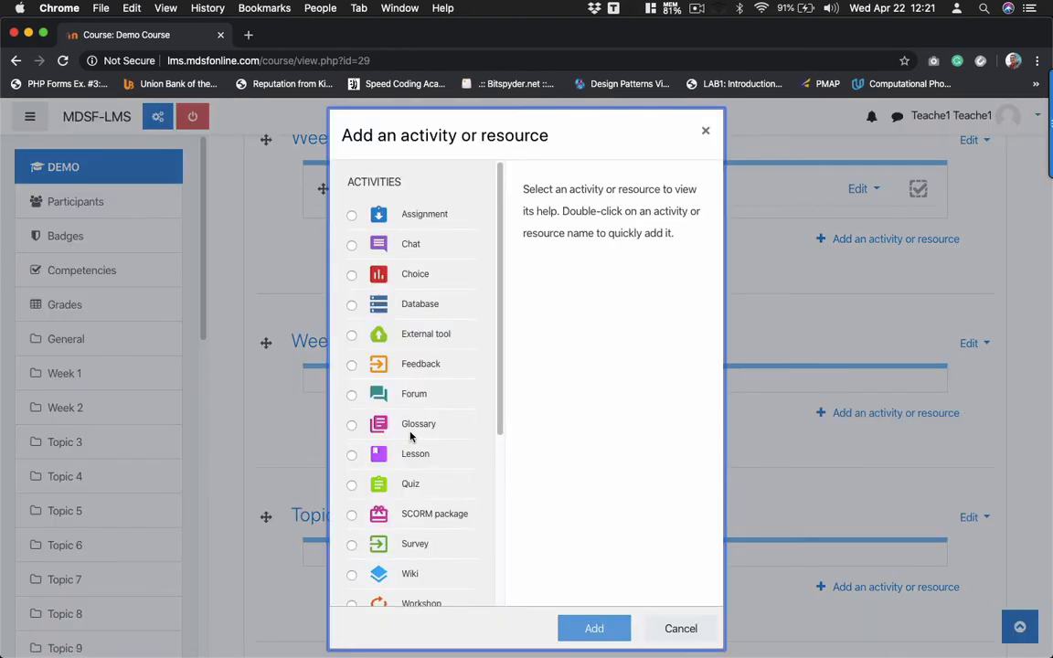
scroll(411, 429, down, 3)
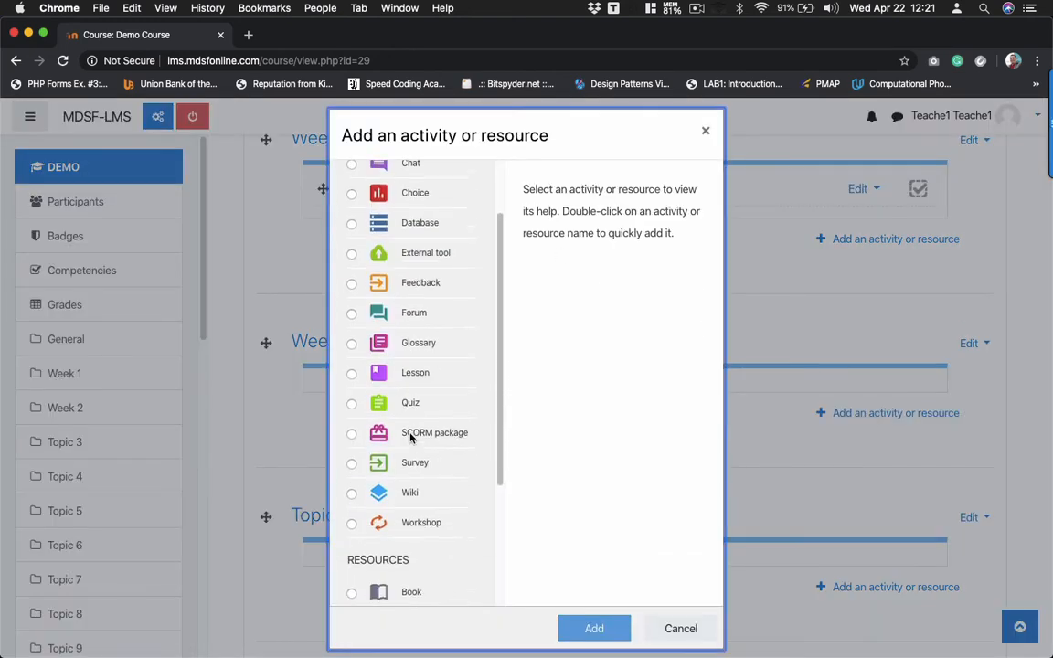
click(352, 399)
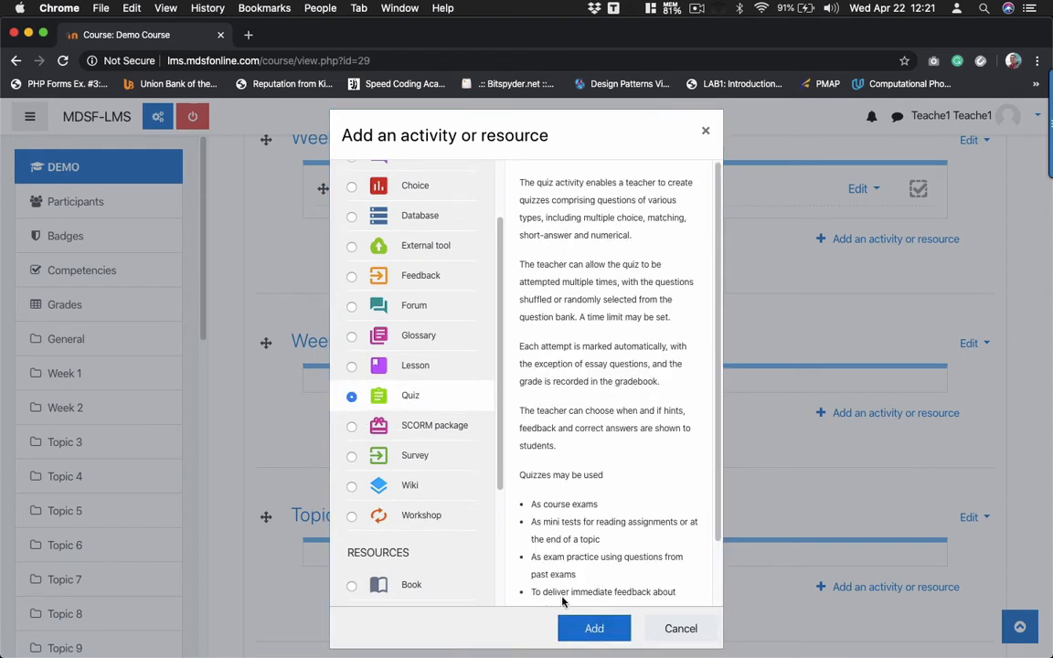
click(597, 633)
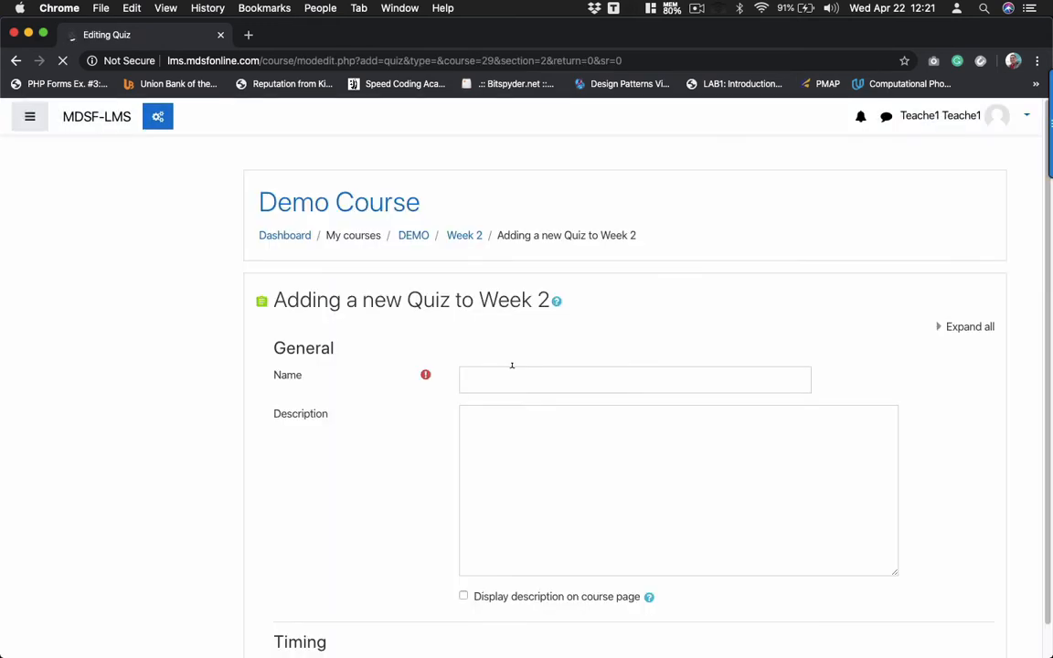
click(510, 368)
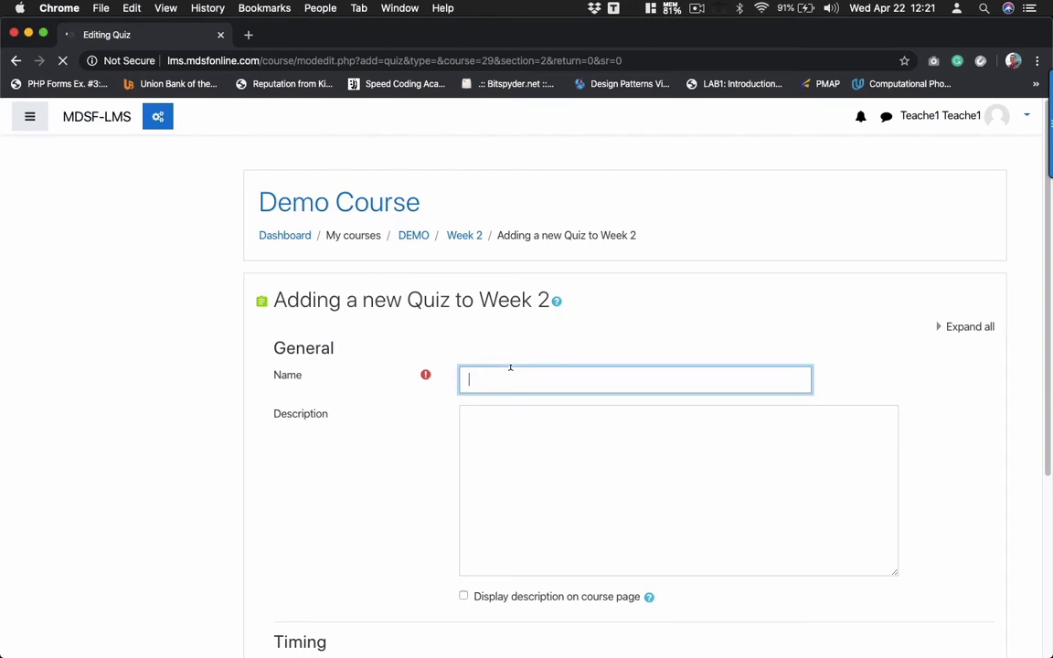
- Name the new quiz 'Quiz (Module 1)'
text(Quiz ()
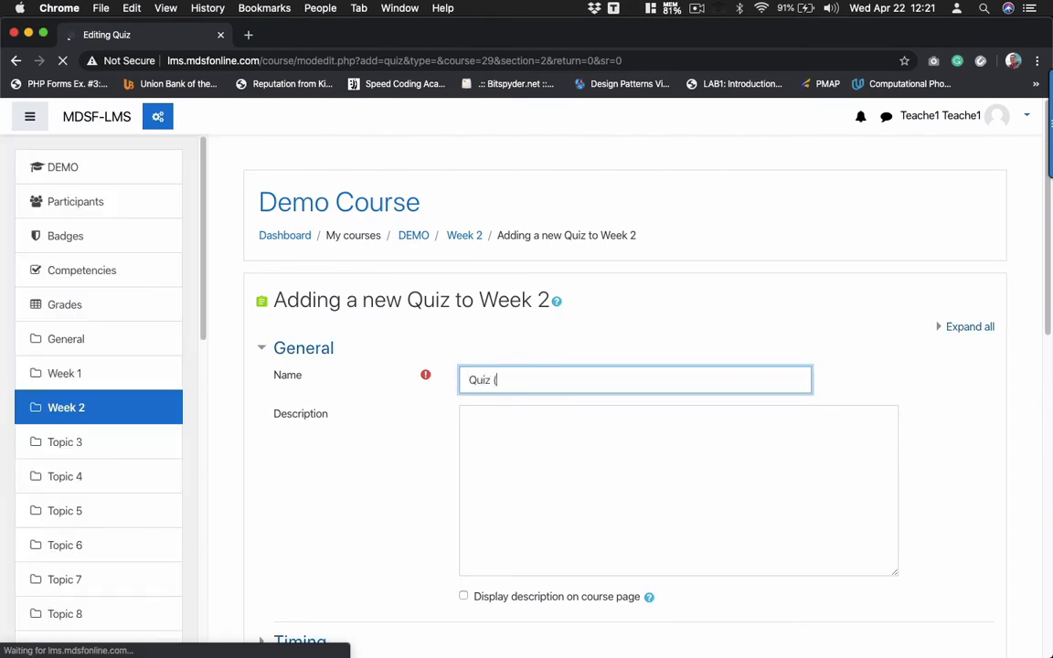
click(541, 374)
text(Mou)
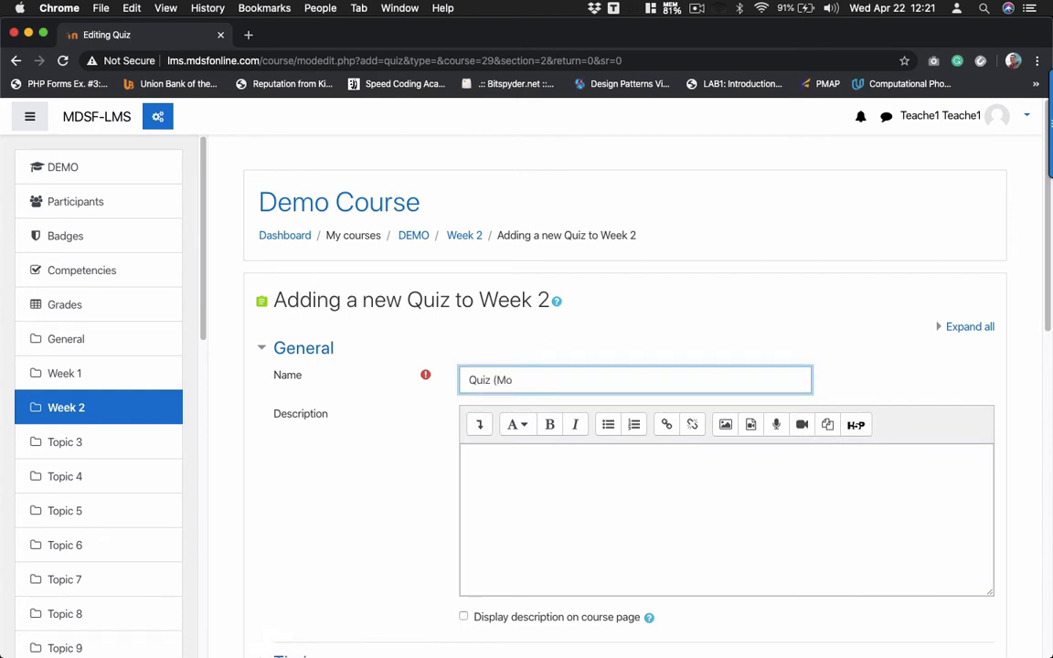
key(BackSpace)
key(BackSpace)
text(odule 1)
scroll(520, 514, down, 5)
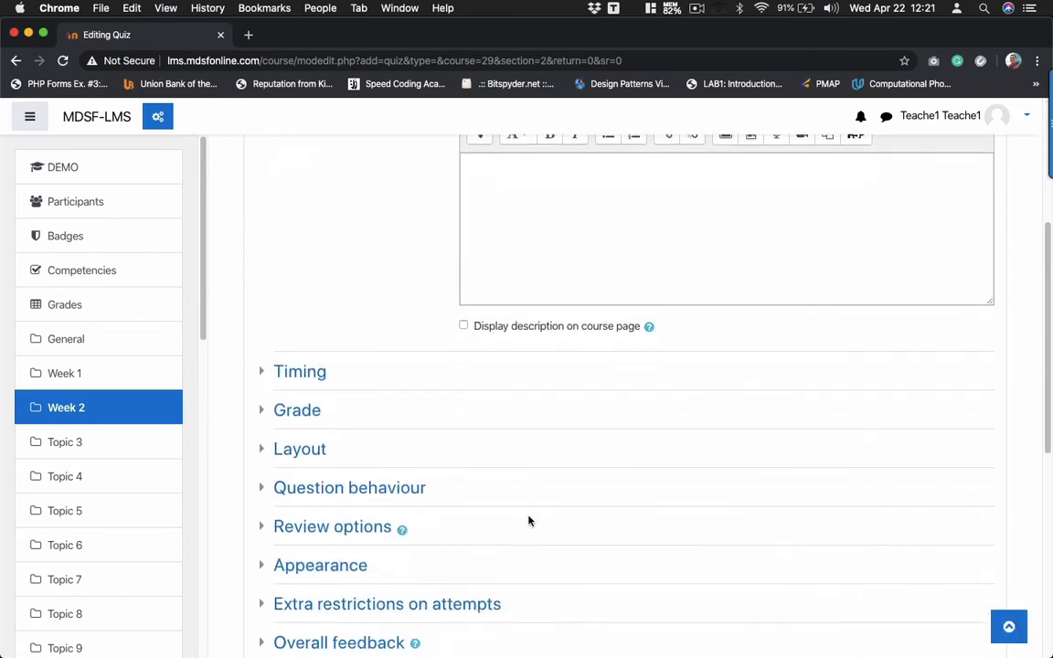
scroll(400, 326, up, 1)
scroll(548, 274, down, 2)
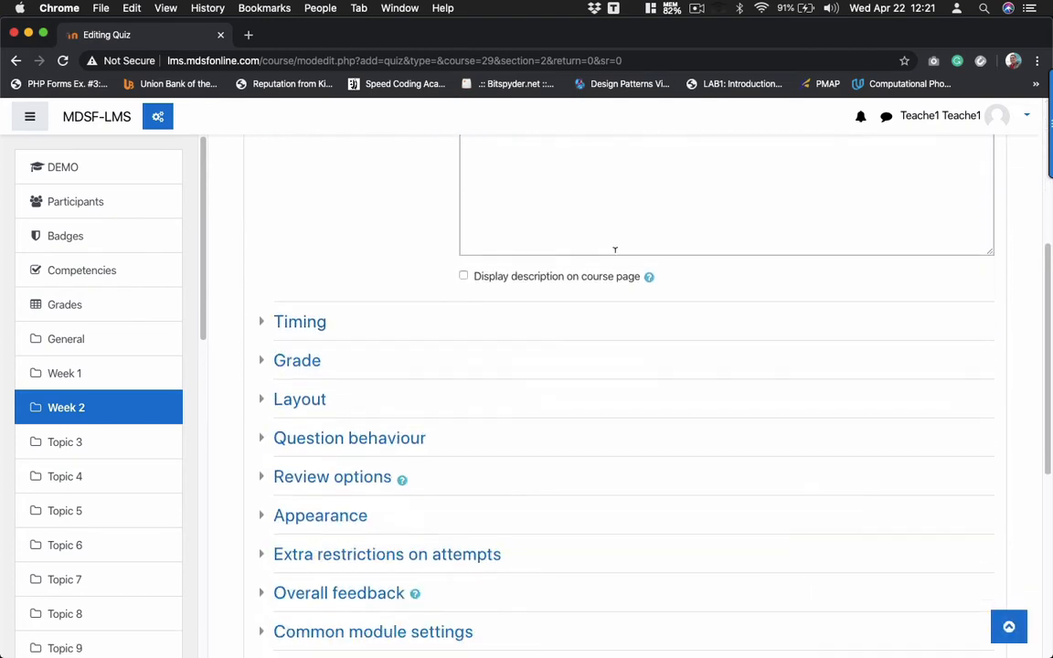
- Expand Timing, leave the time limit disabled, and expand the Grade settings
click(264, 323)
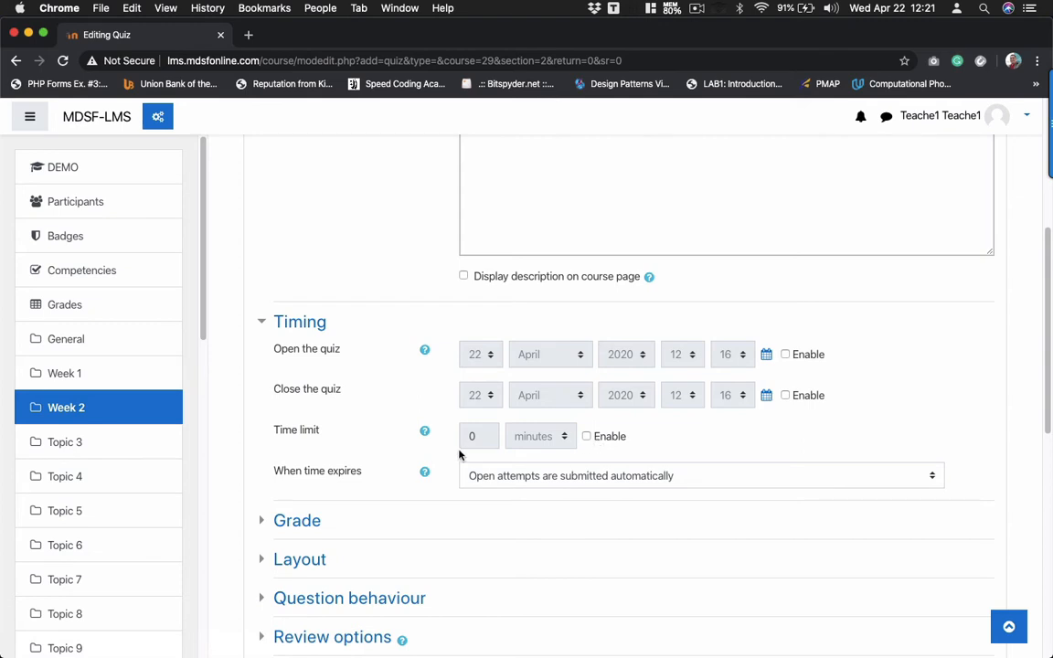
click(586, 436)
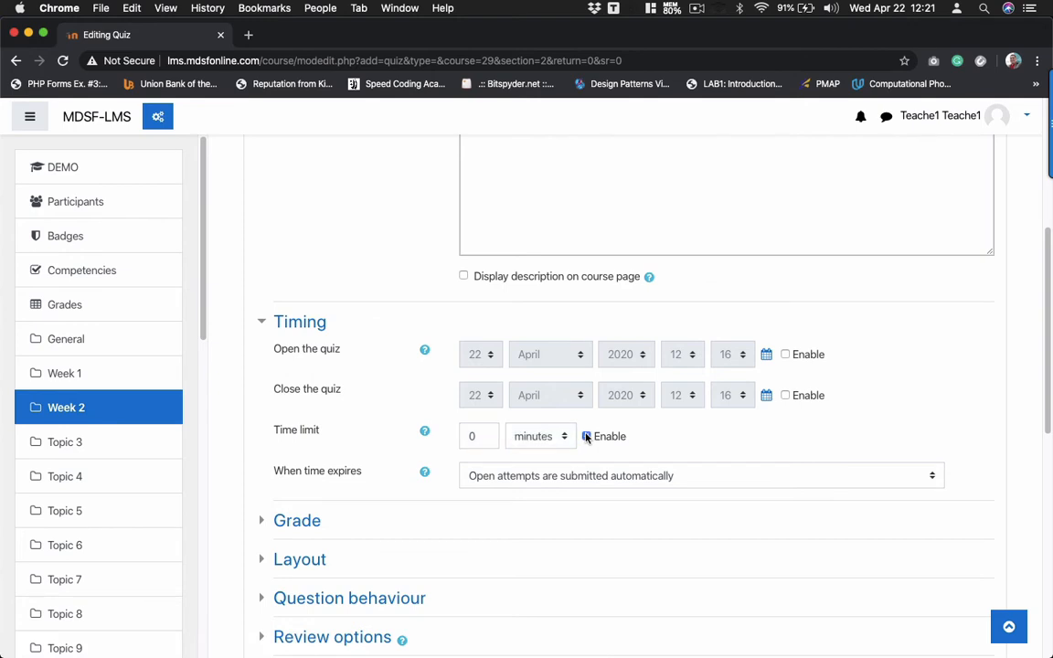
double_click(487, 436)
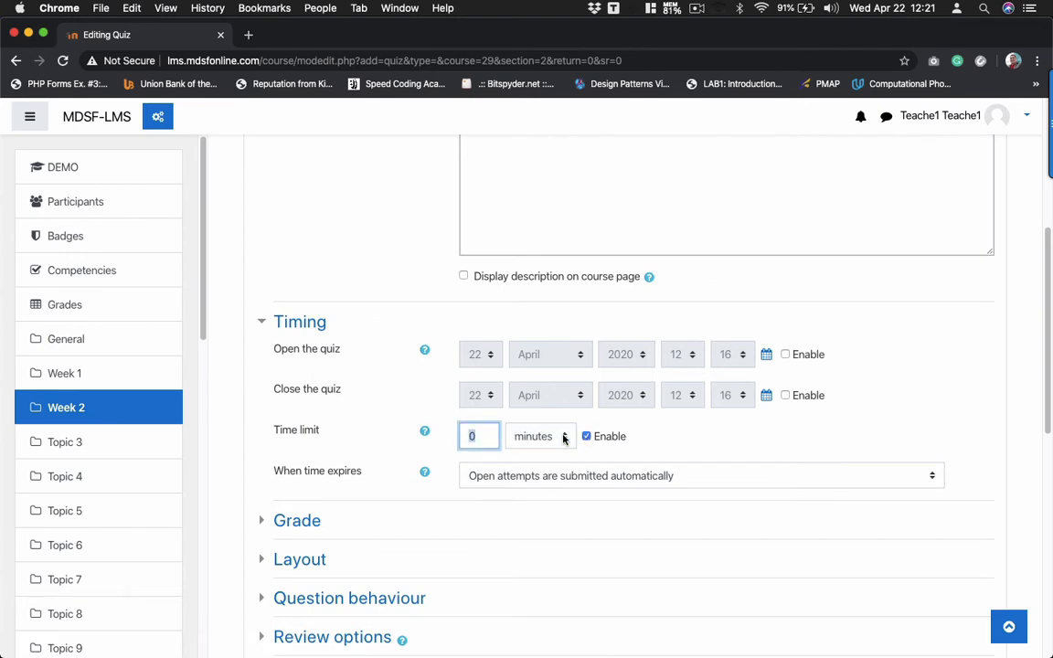
click(592, 436)
scroll(593, 439, down, 3)
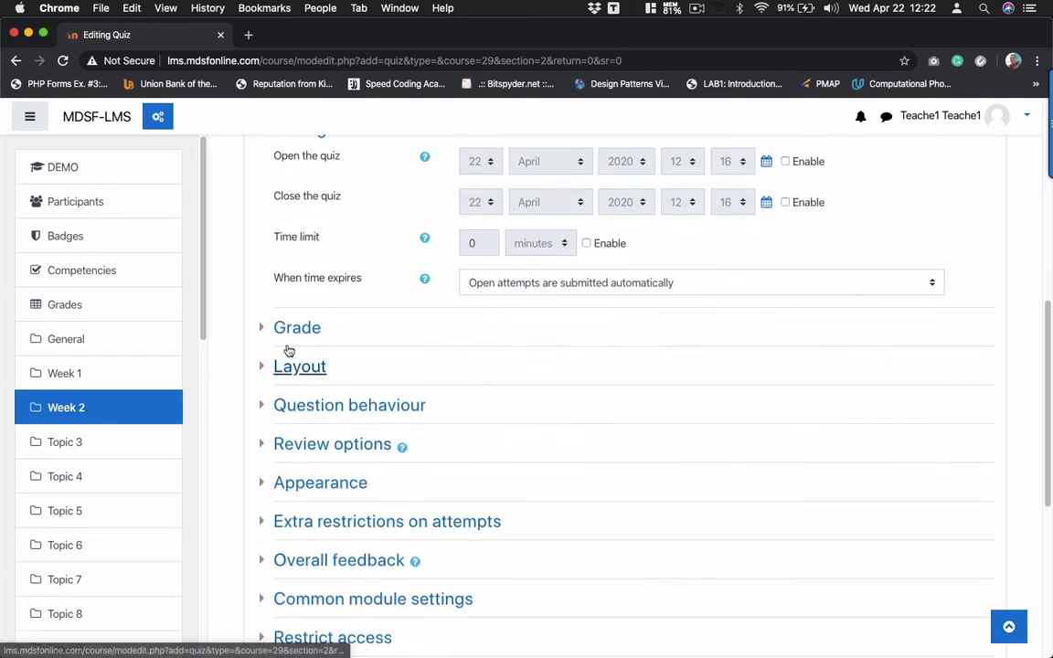
click(265, 328)
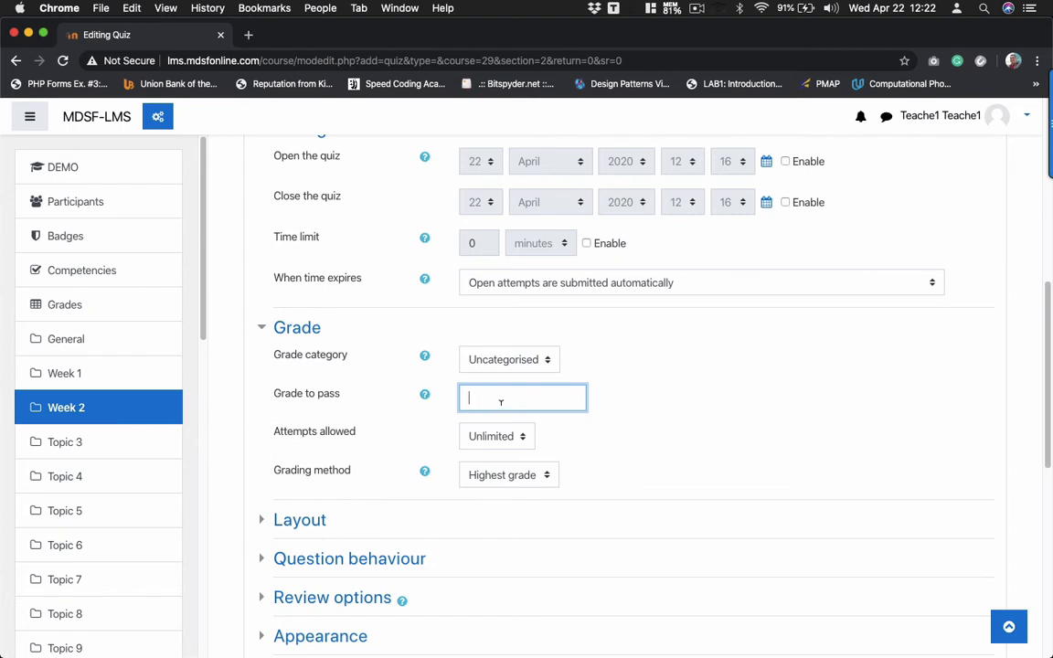
- Set the grade to pass to 5, keep Unlimited attempts, and grade by Last attempt
text(5)
click(482, 443)
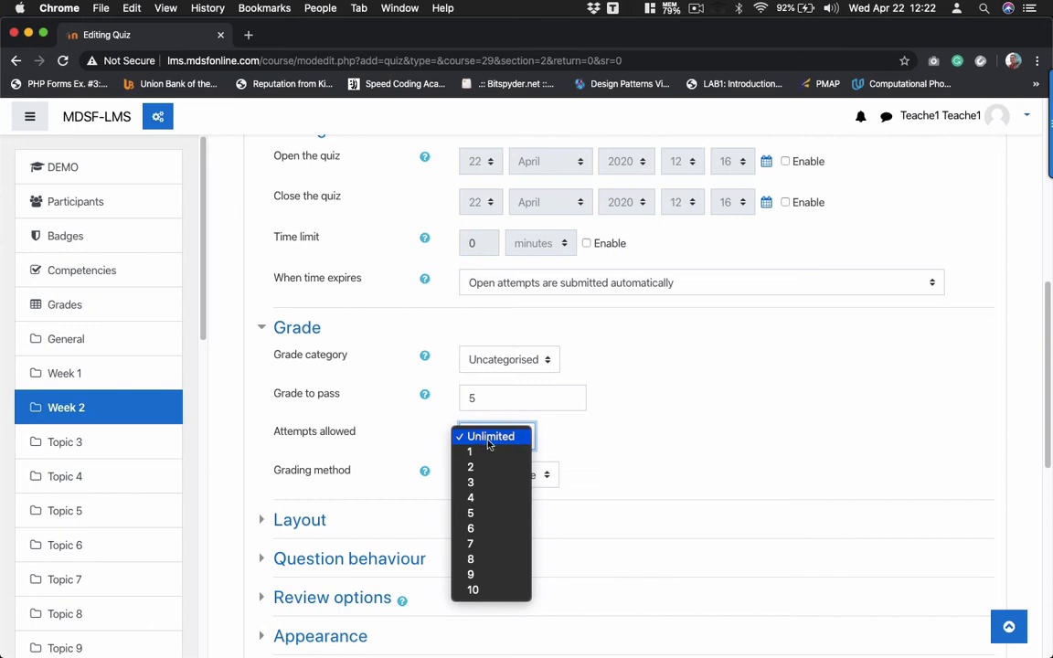
click(489, 438)
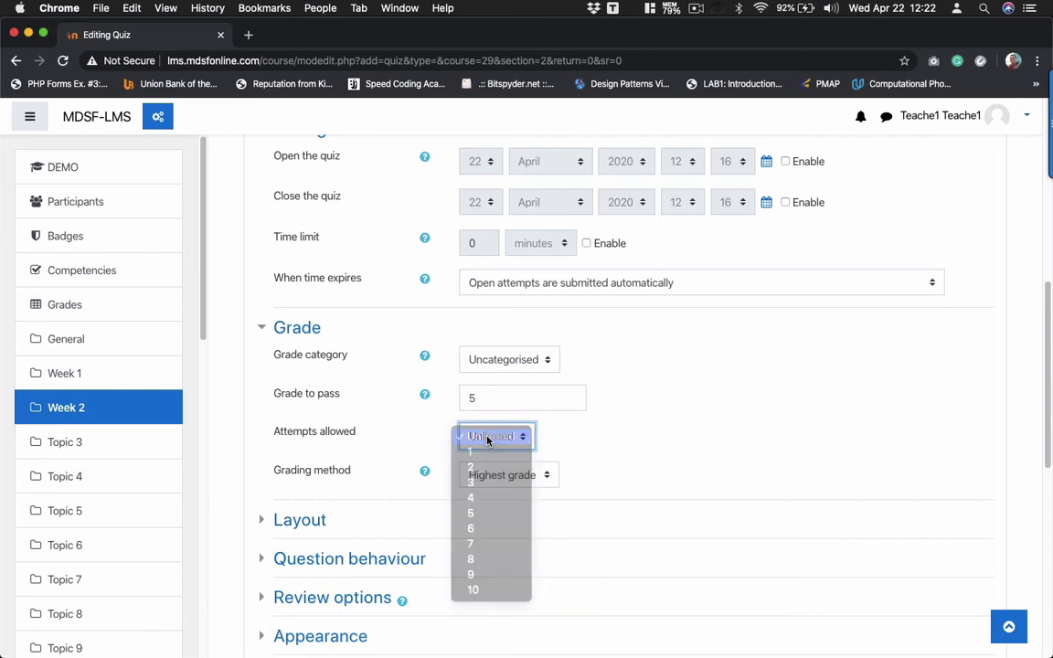
click(489, 439)
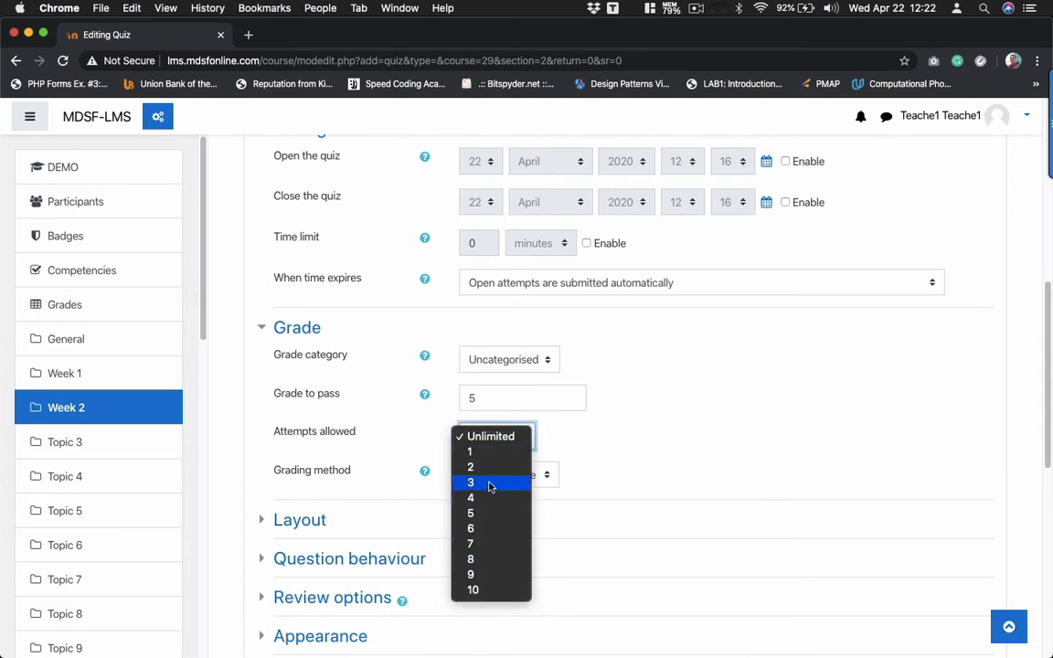
click(603, 413)
click(496, 476)
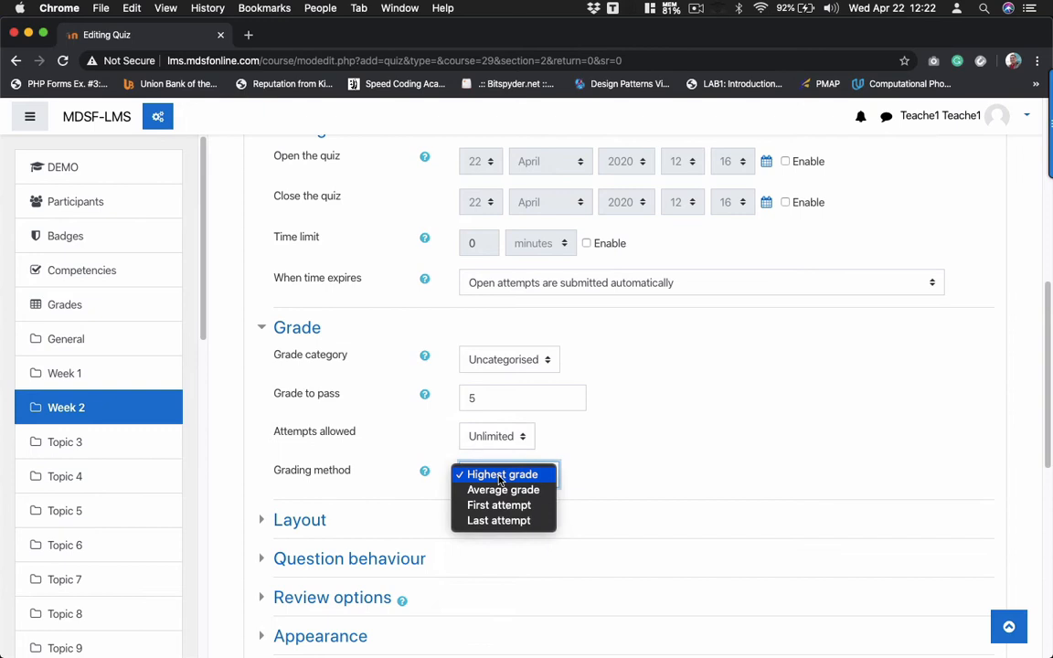
click(483, 521)
- Expand the quiz's Restrict access section, which has no restrictions yet
scroll(482, 526, down, 5)
scroll(483, 527, down, 3)
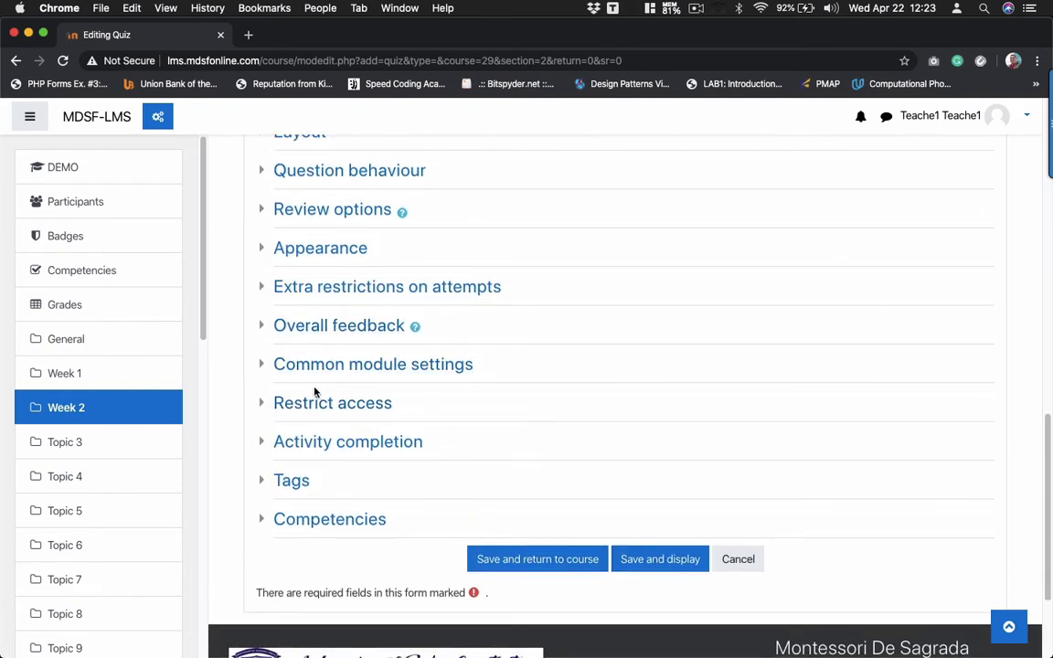
click(260, 403)
scroll(502, 473, down, 2)
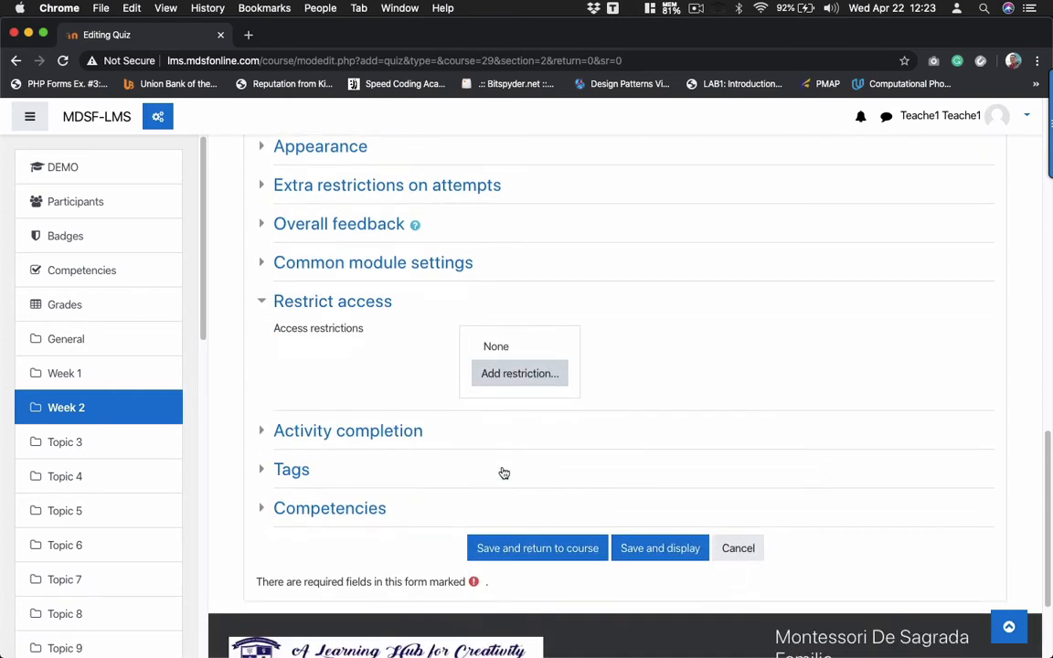
mouse_move(554, 639)
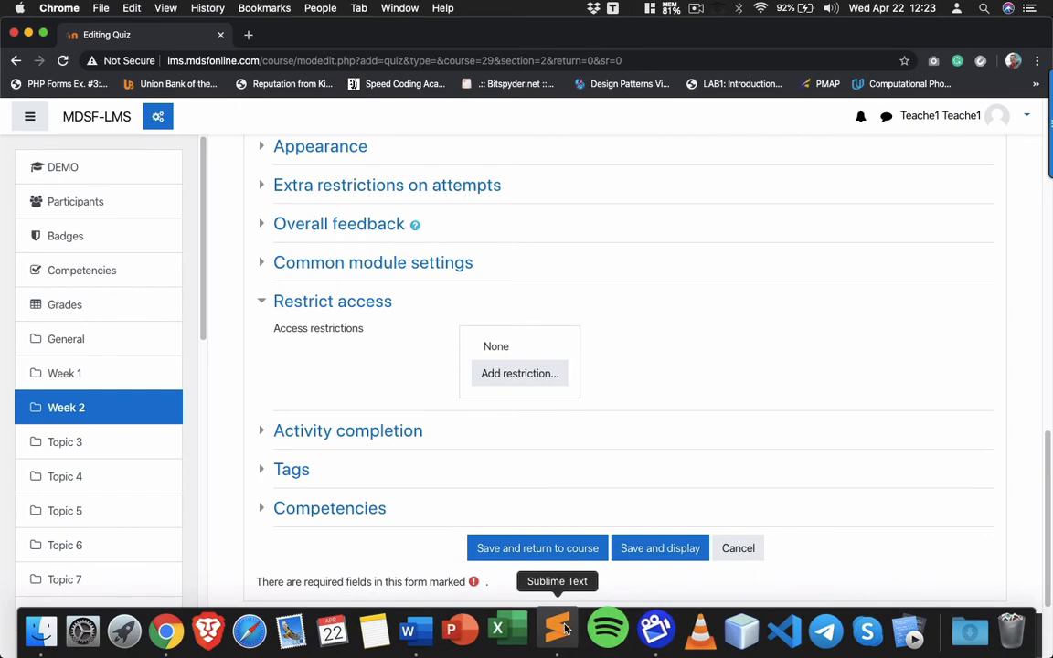
click(573, 627)
key(super+minus)
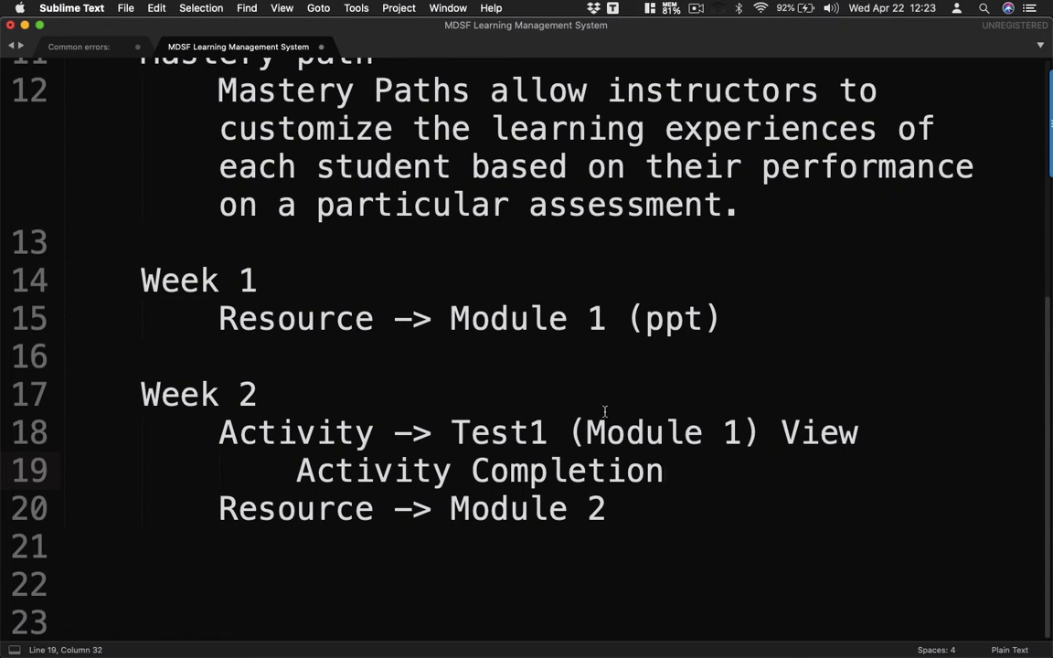
double_click(517, 318)
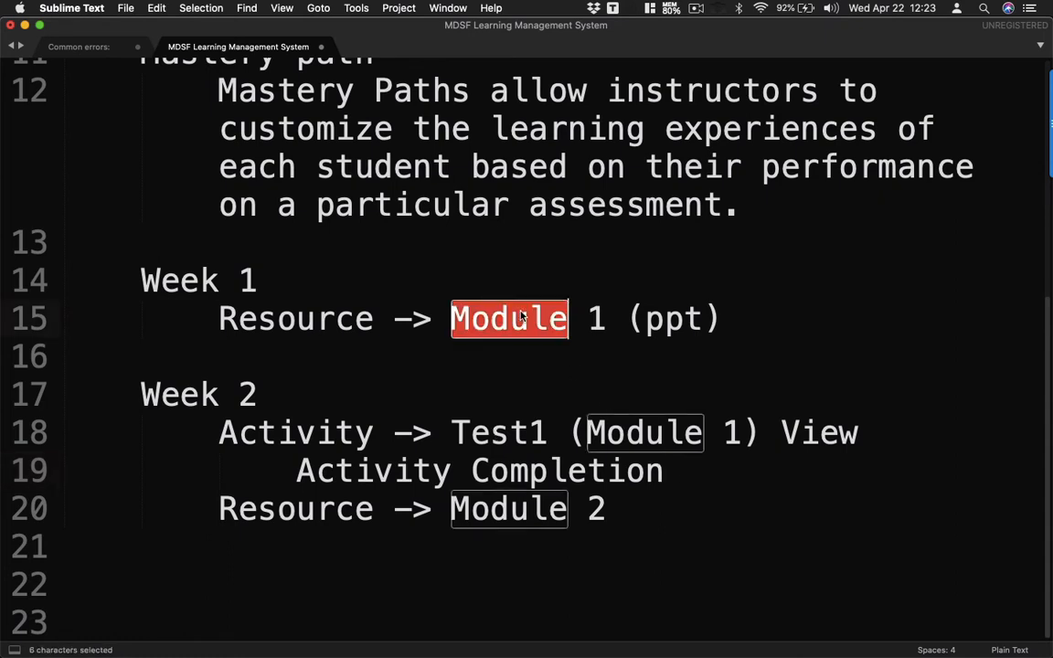
click(176, 630)
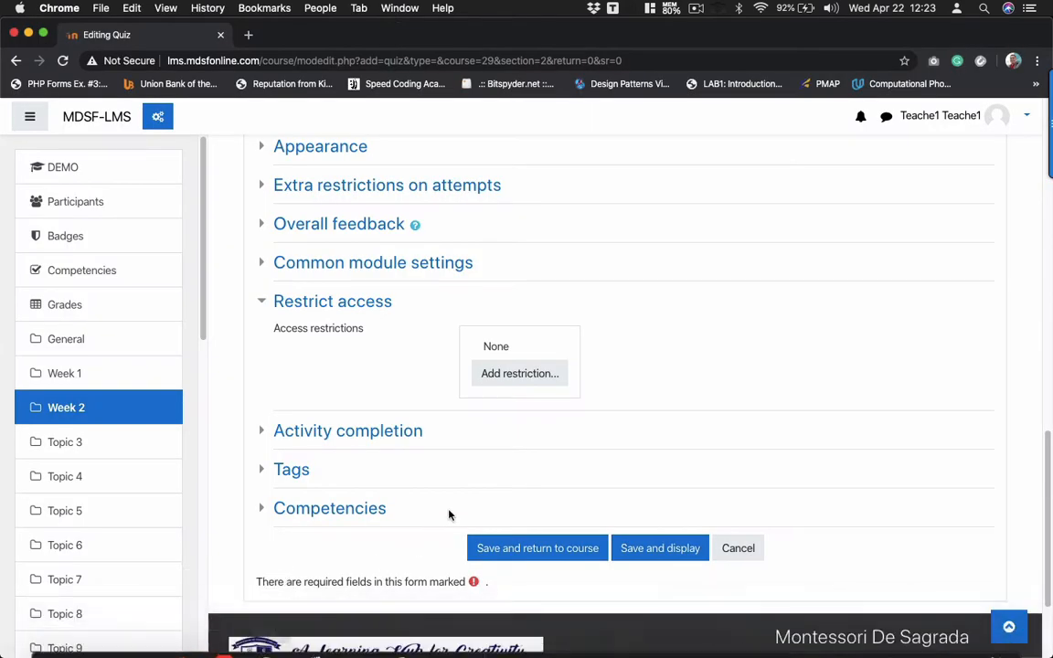
- Add an Activity completion restriction requiring Module 1 to be marked complete
click(505, 375)
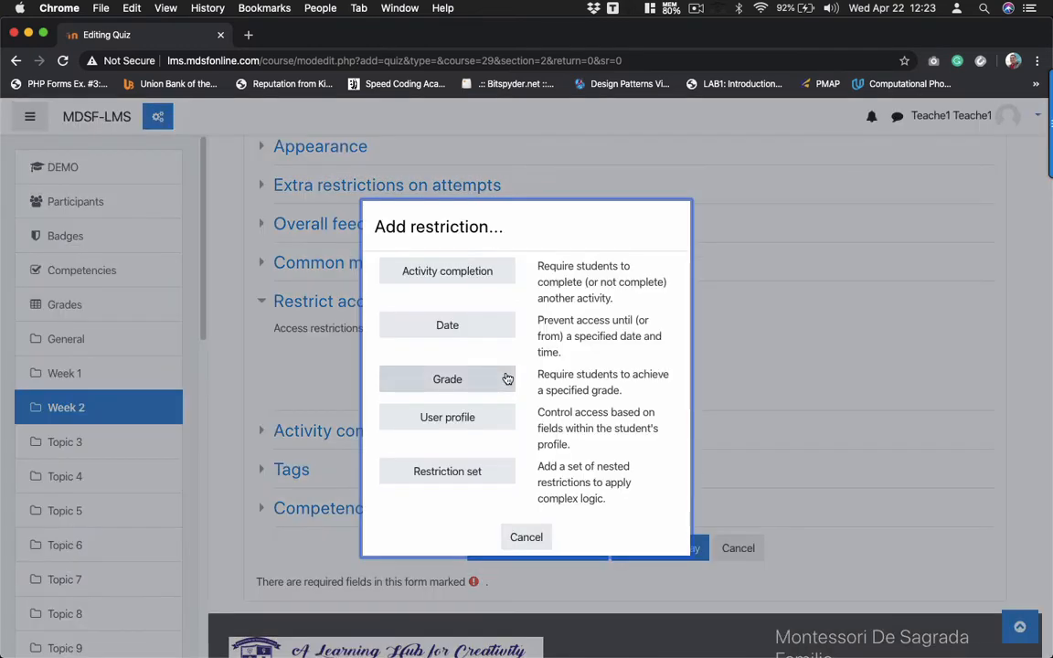
click(446, 272)
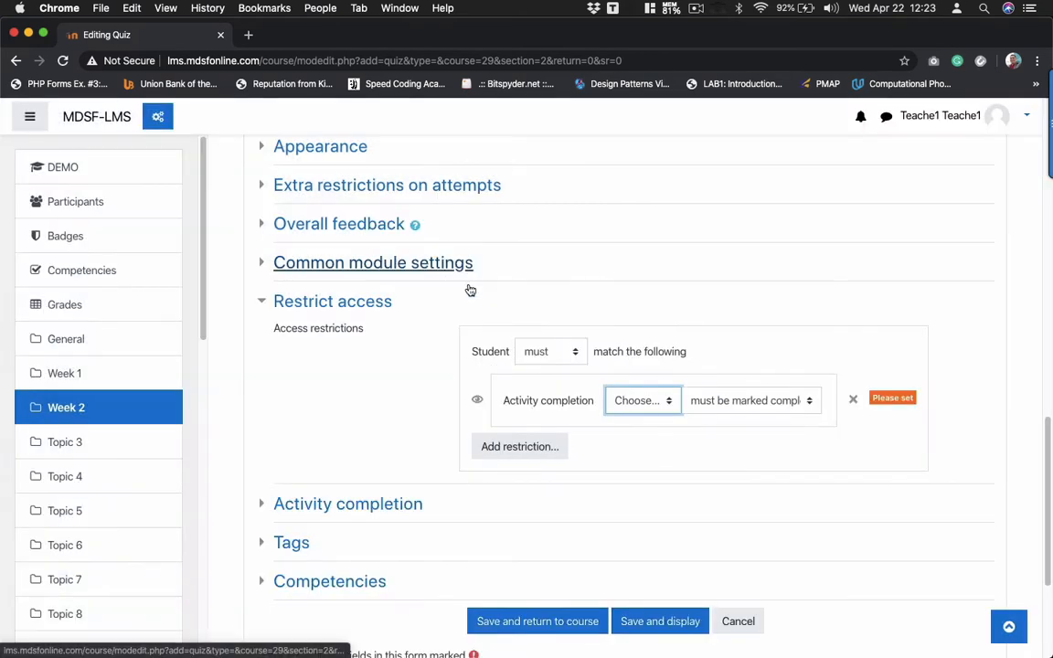
click(660, 407)
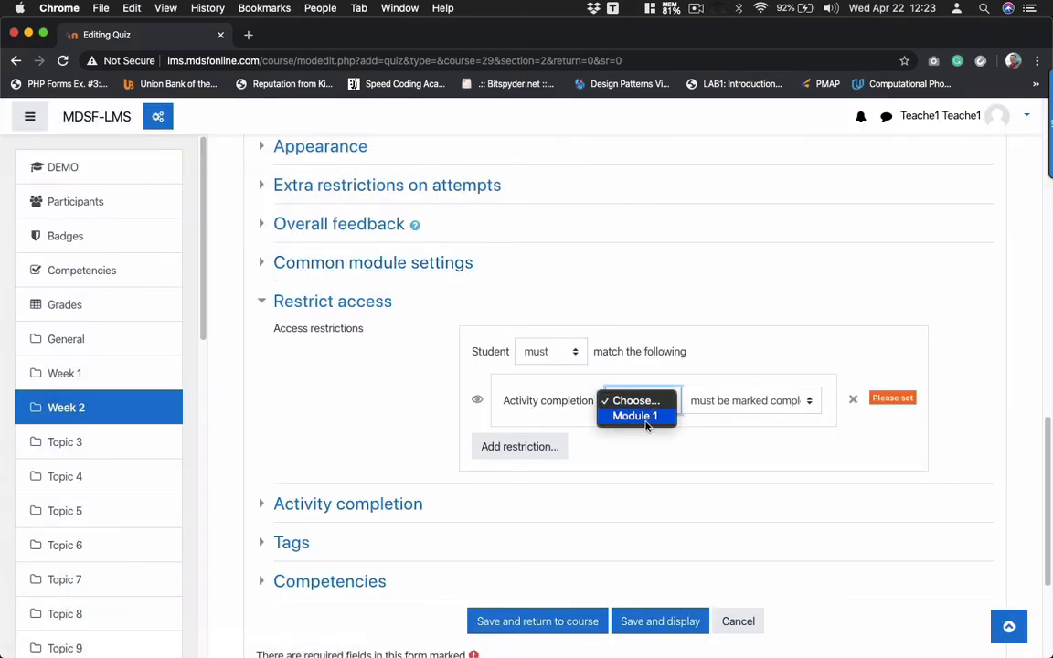
click(638, 417)
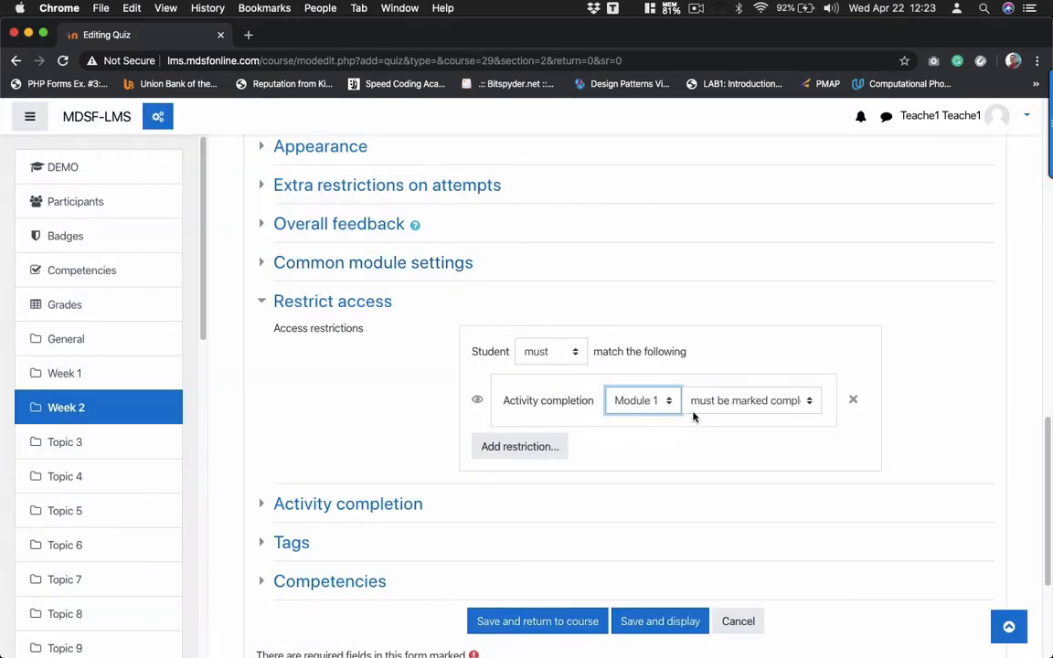
click(751, 403)
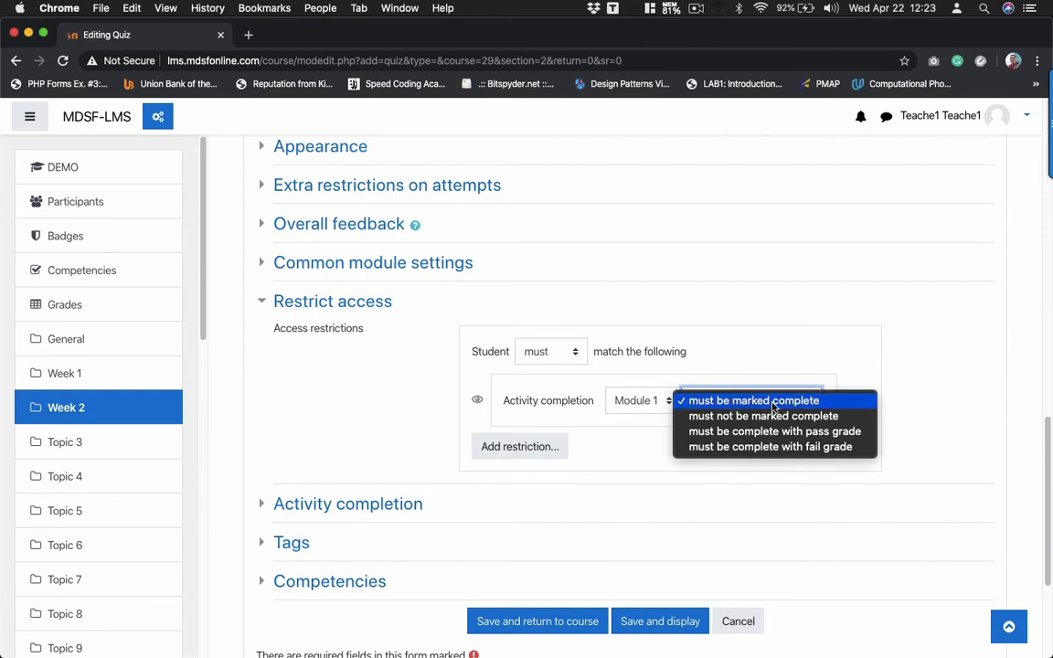
click(772, 405)
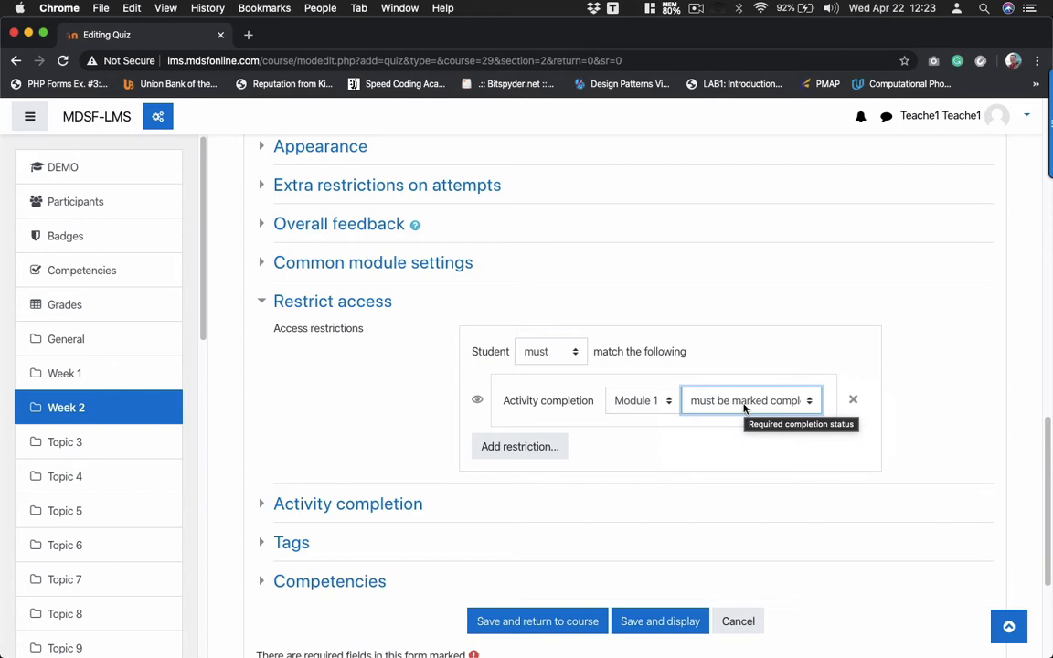
scroll(744, 409, down, 3)
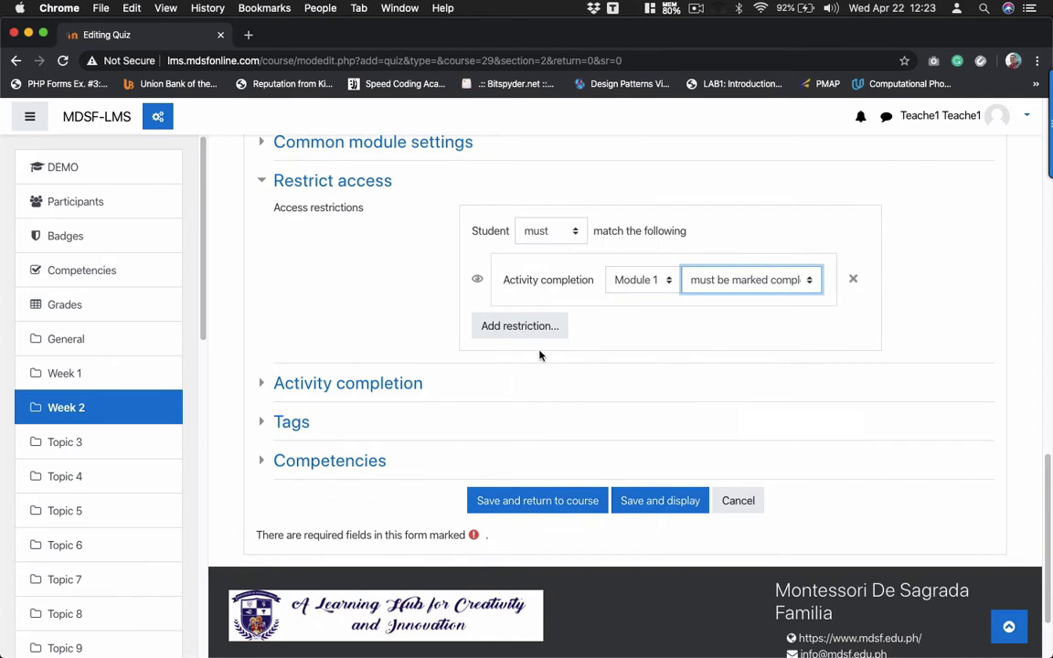
- Set completion to 'Show activity as complete when conditions are met' with Require grade, then save and display
click(262, 386)
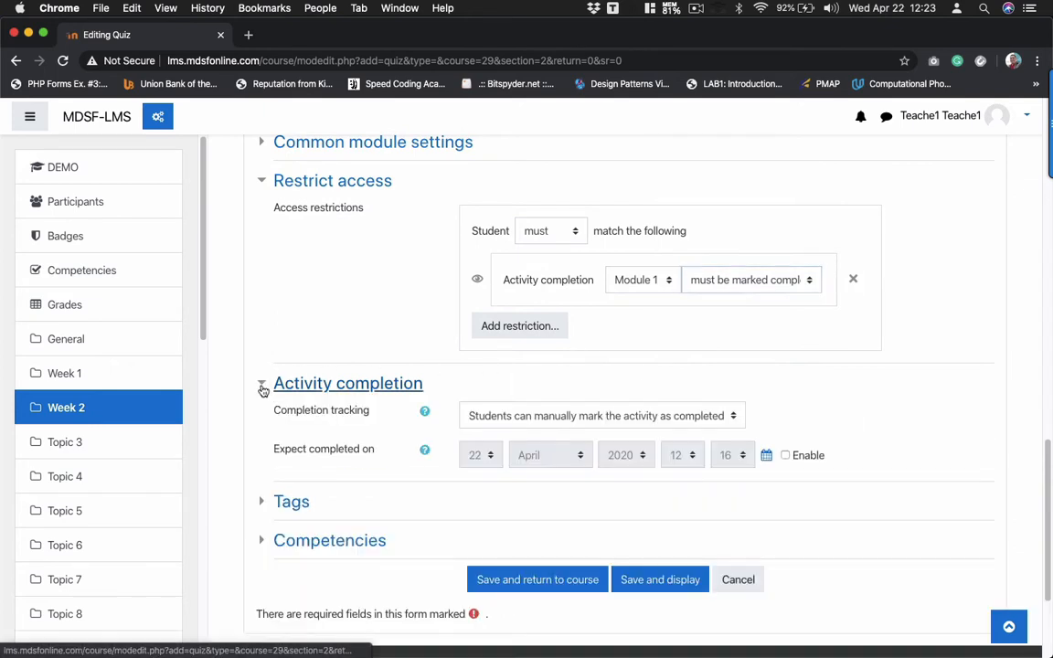
scroll(528, 417, down, 2)
click(470, 341)
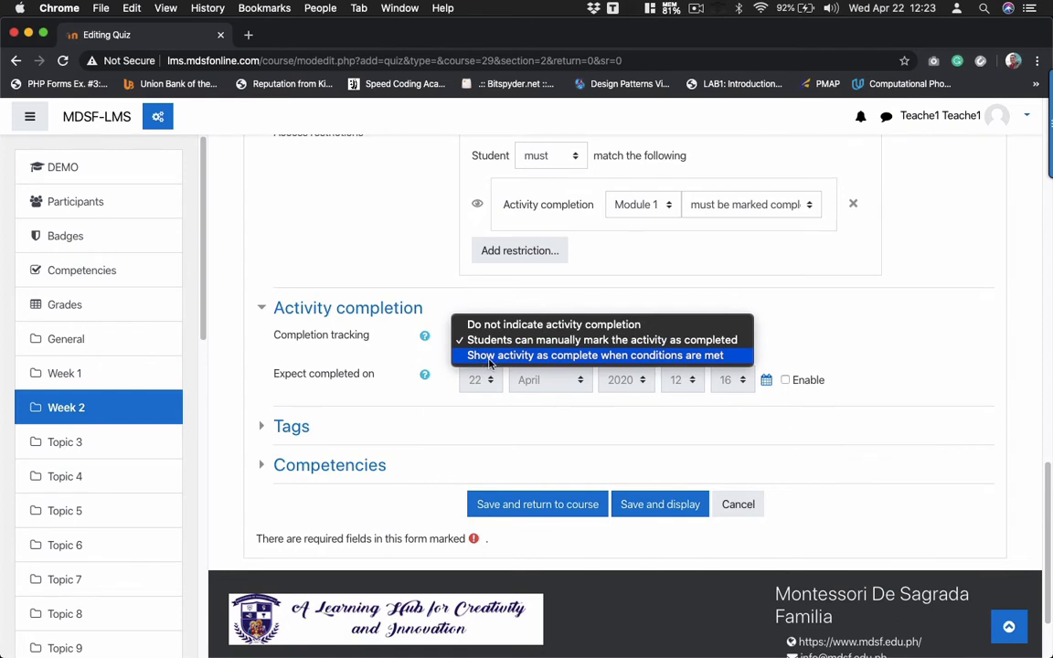
click(486, 363)
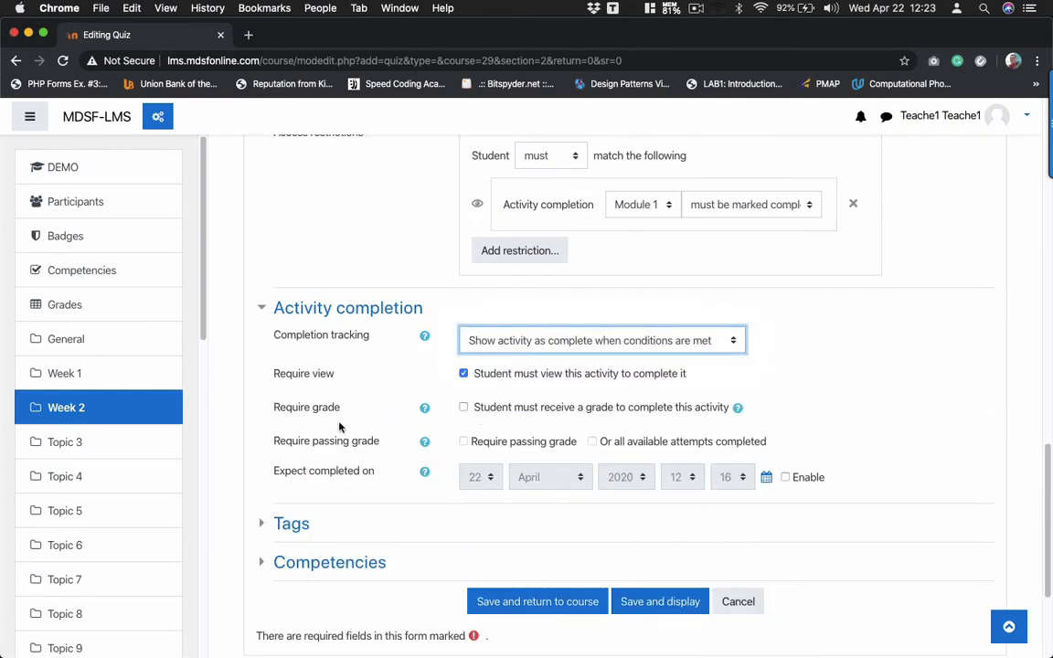
click(465, 409)
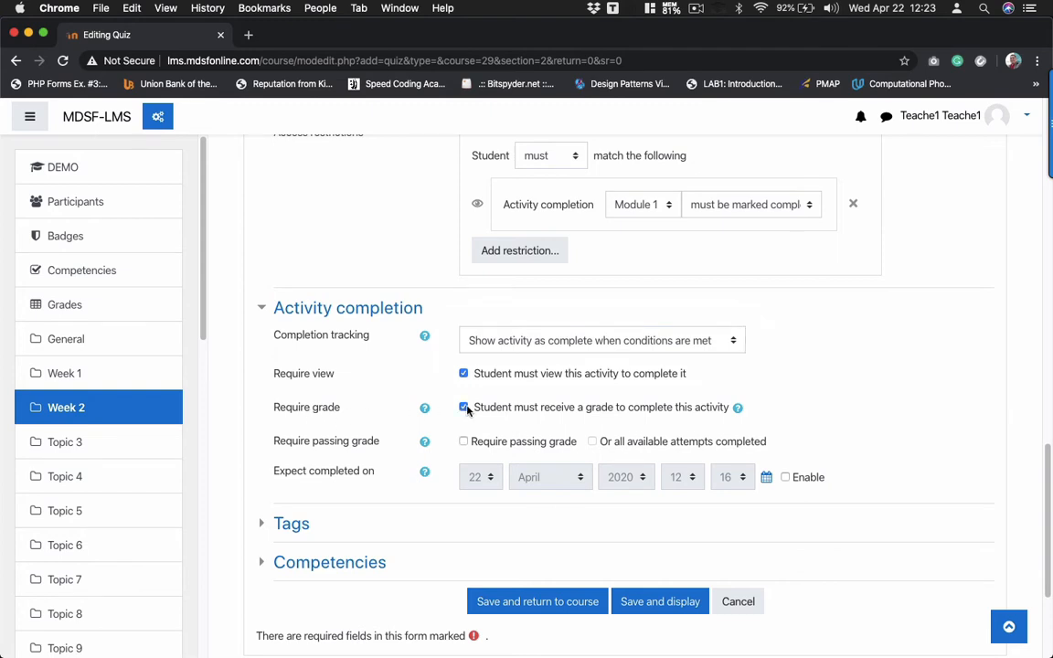
scroll(466, 411, down, 2)
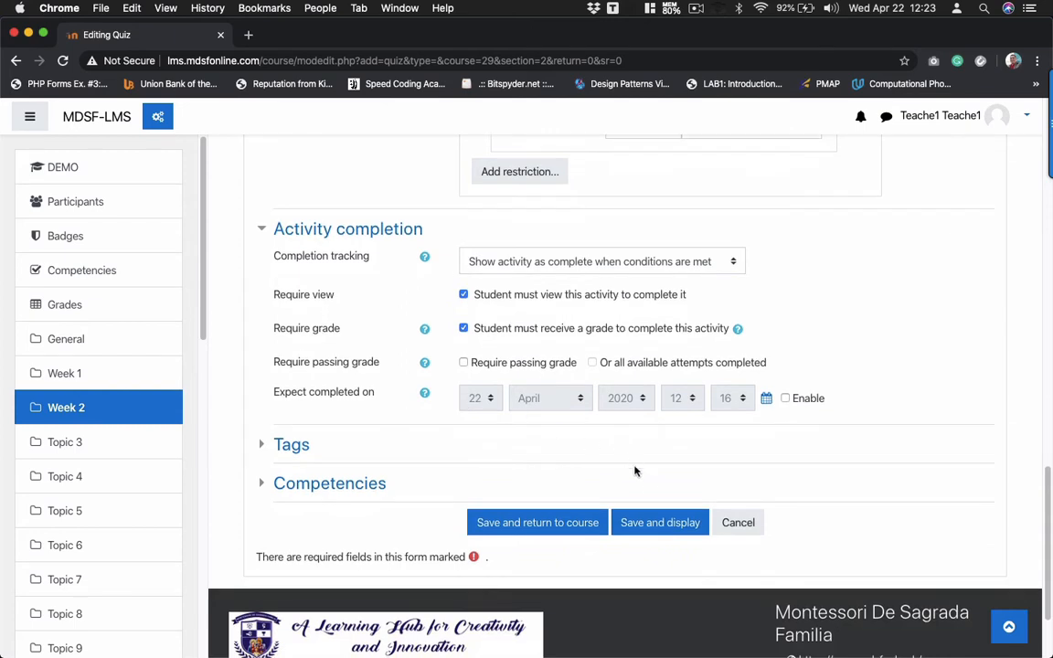
click(638, 524)
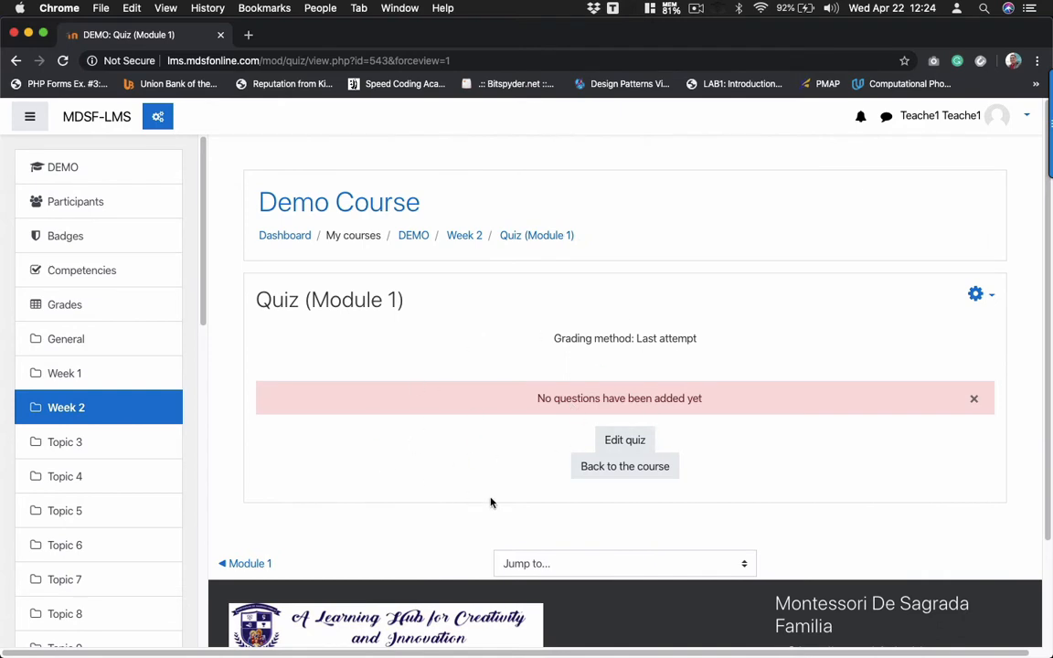
- From the quiz editing page, add a new question and pick the Multiple choice type
click(636, 443)
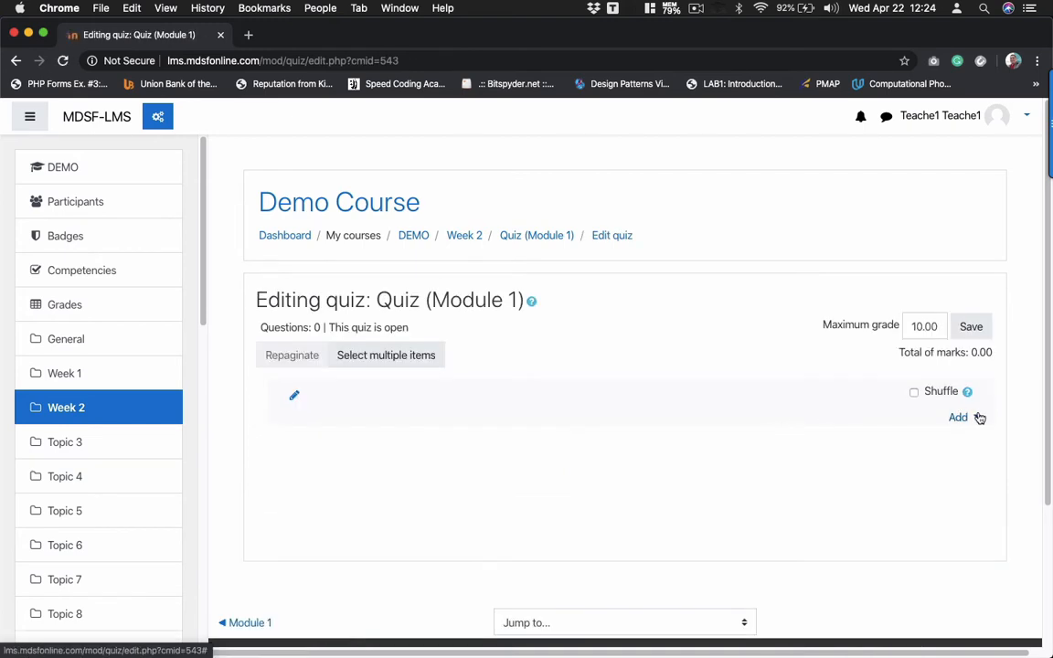
click(976, 420)
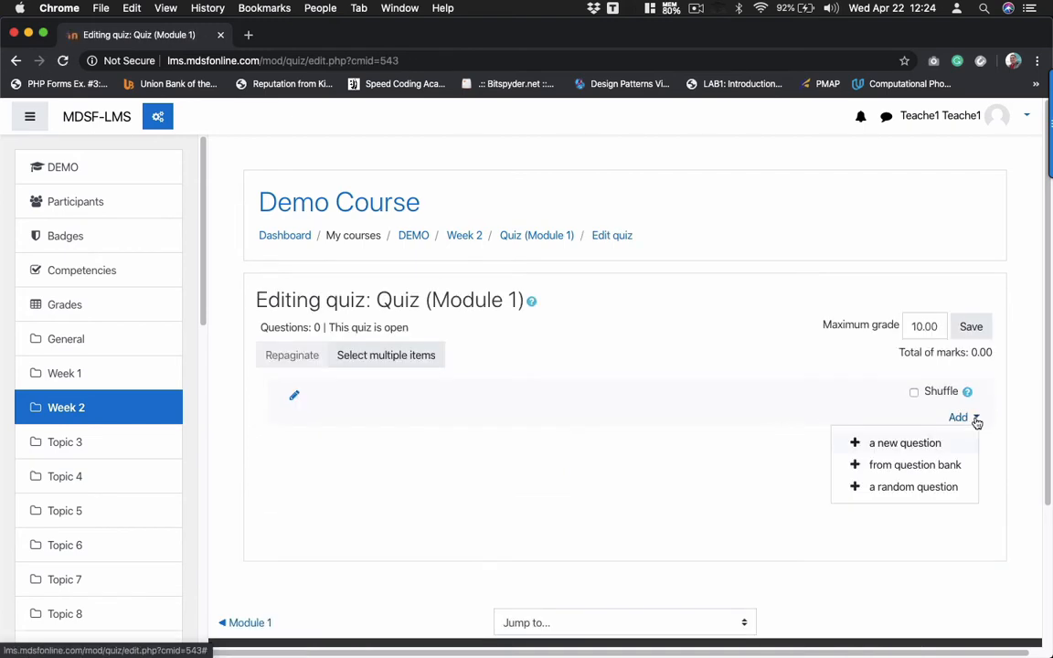
click(891, 445)
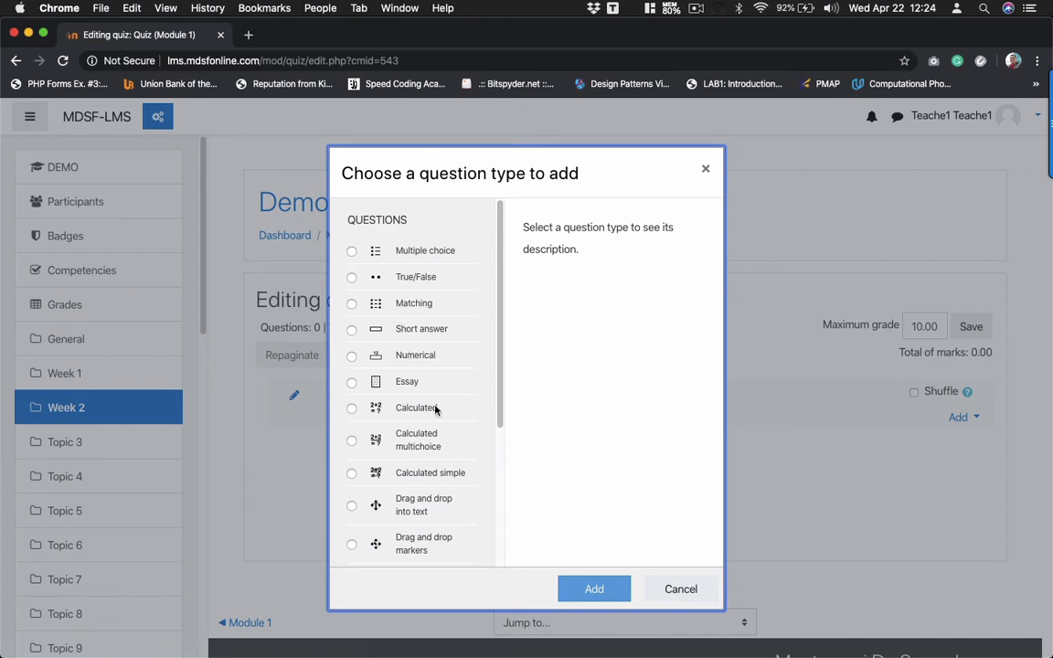
scroll(435, 409, down, 5)
scroll(435, 409, up, 5)
scroll(435, 409, down, 5)
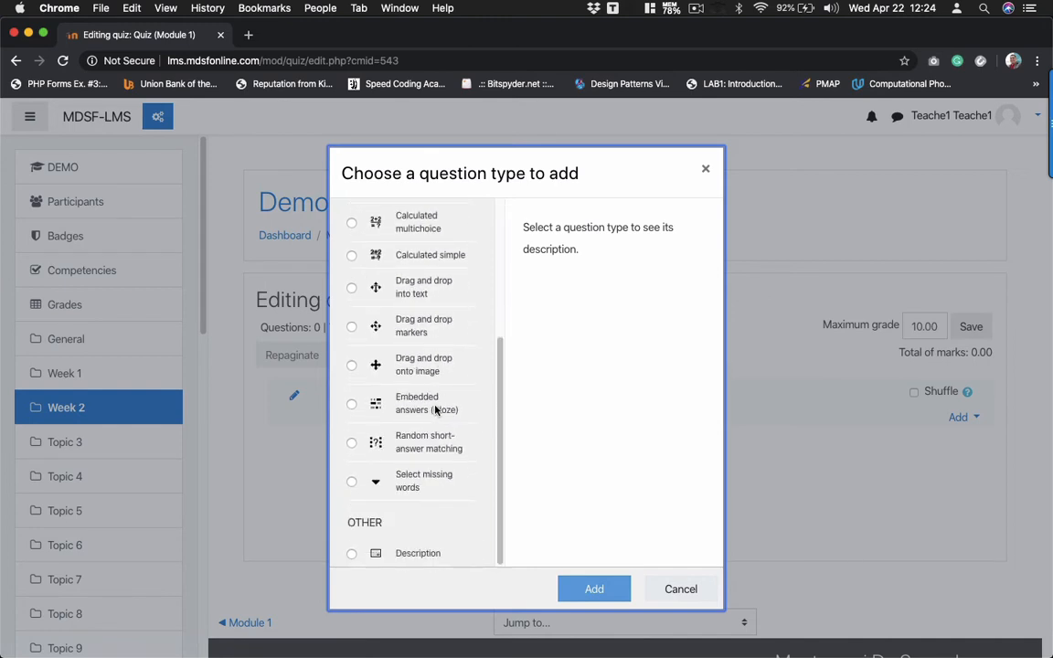
scroll(435, 411, up, 5)
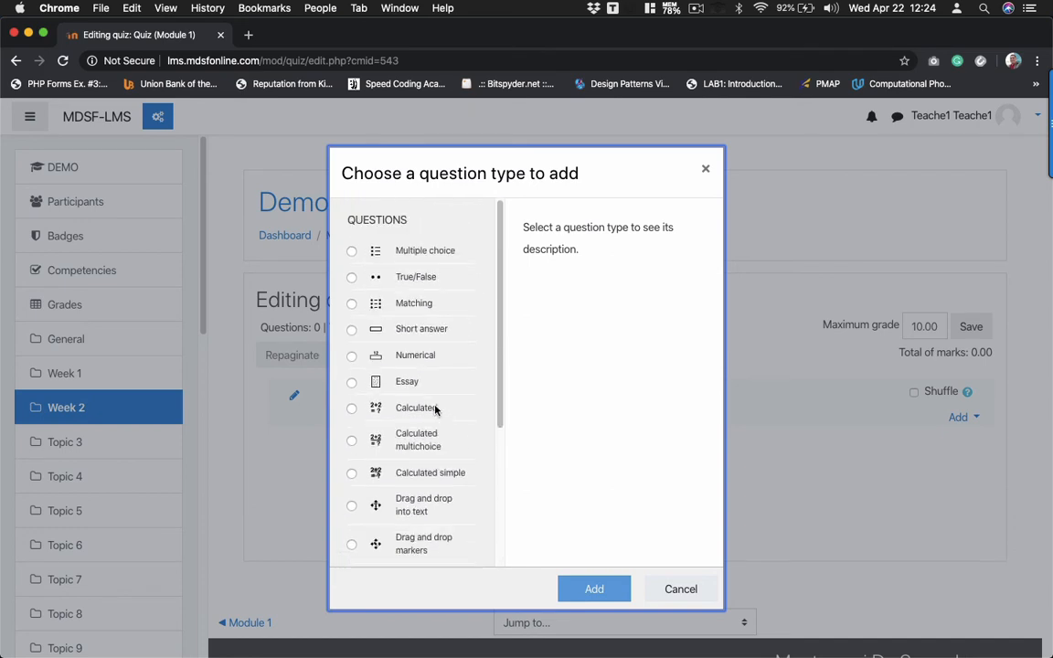
click(351, 251)
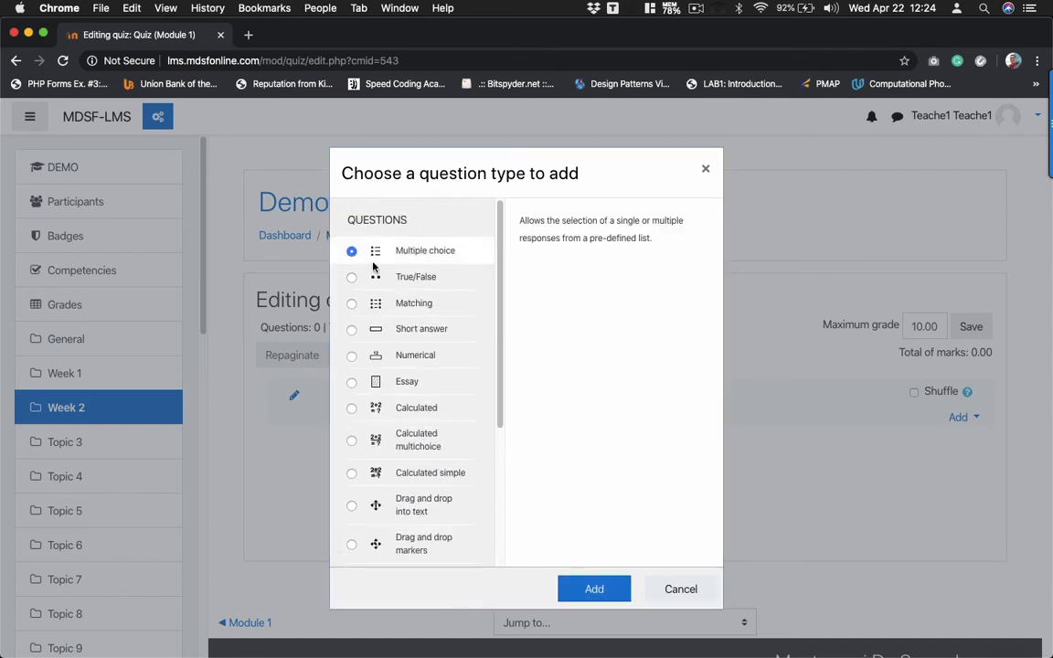
- Create the multiple choice question named 'Question' with question text 'Question 1'
click(596, 587)
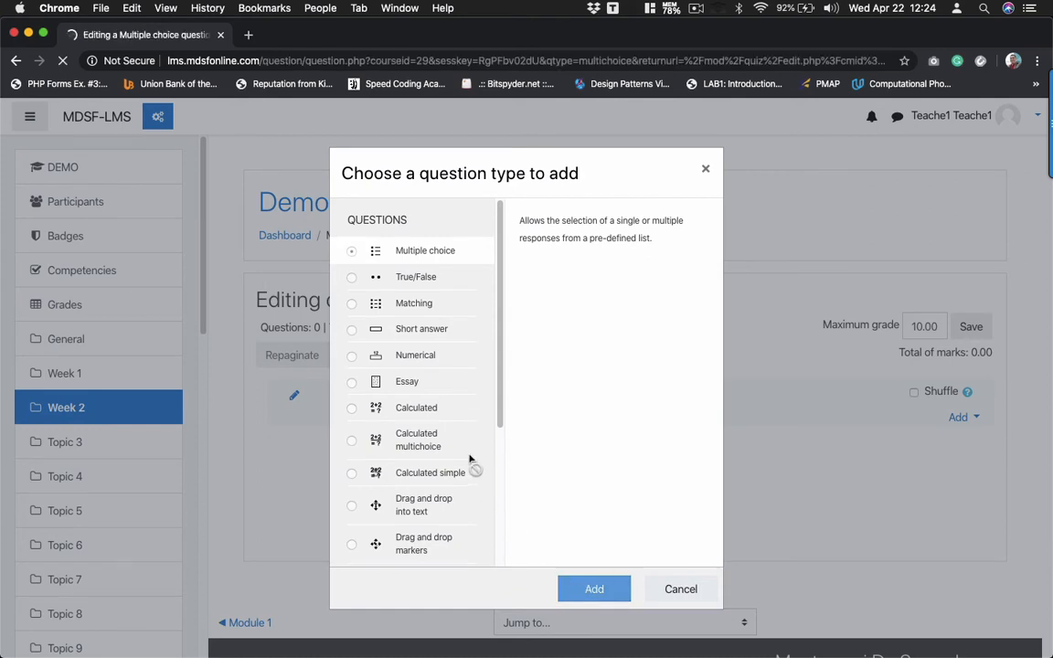
scroll(510, 461, down, 3)
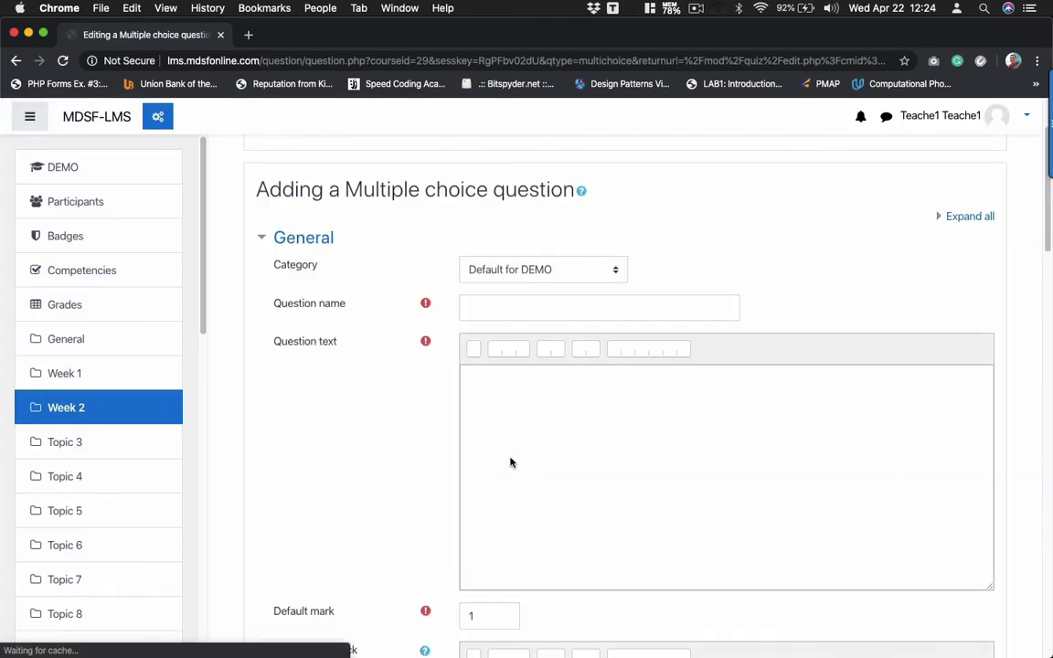
click(485, 231)
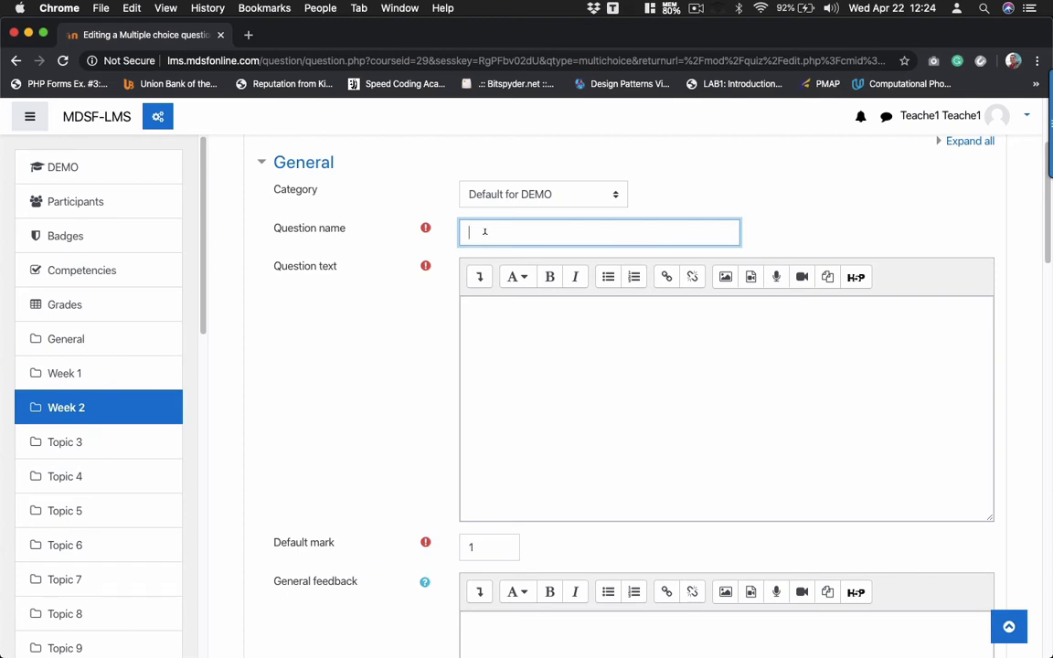
text(Question 1)
click(505, 344)
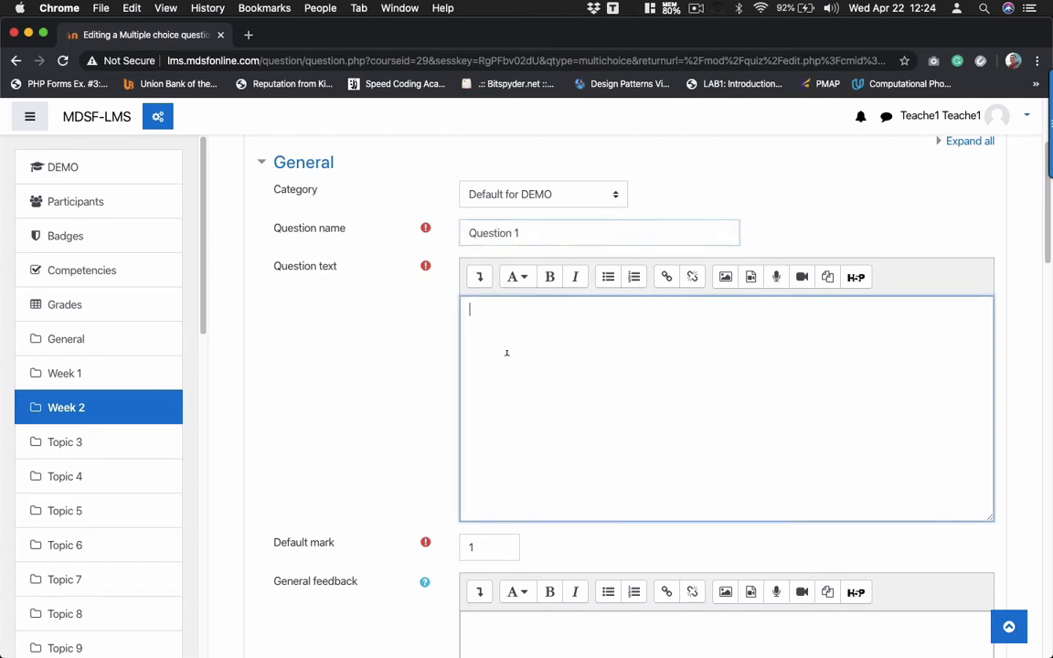
text(Question 1)
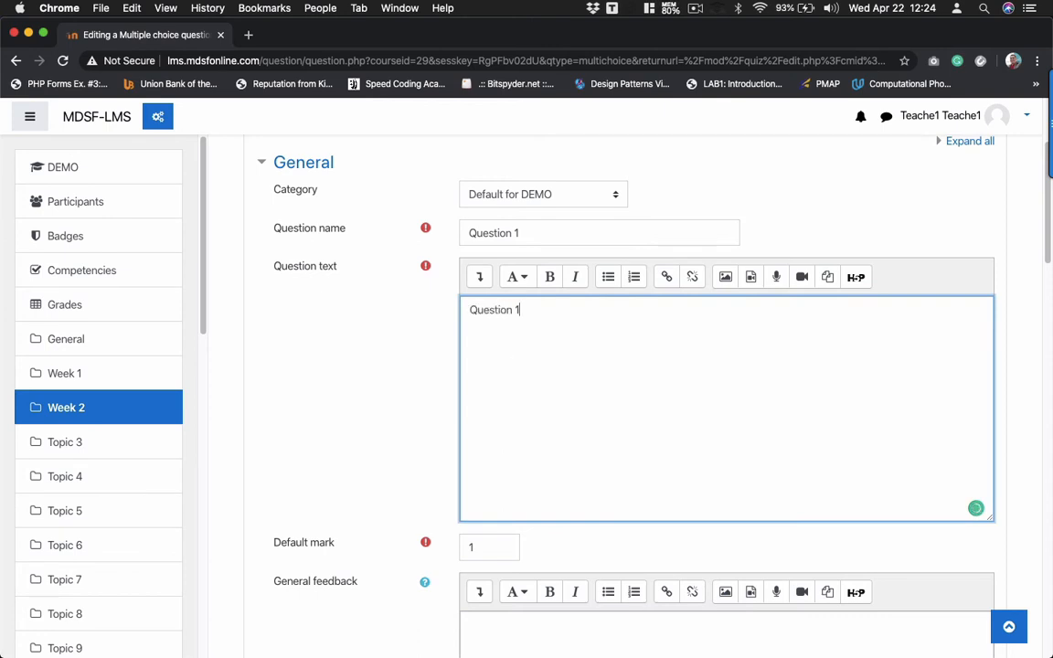
- Set the question's default mark to 5
scroll(640, 393, down, 5)
scroll(322, 244, down, 1)
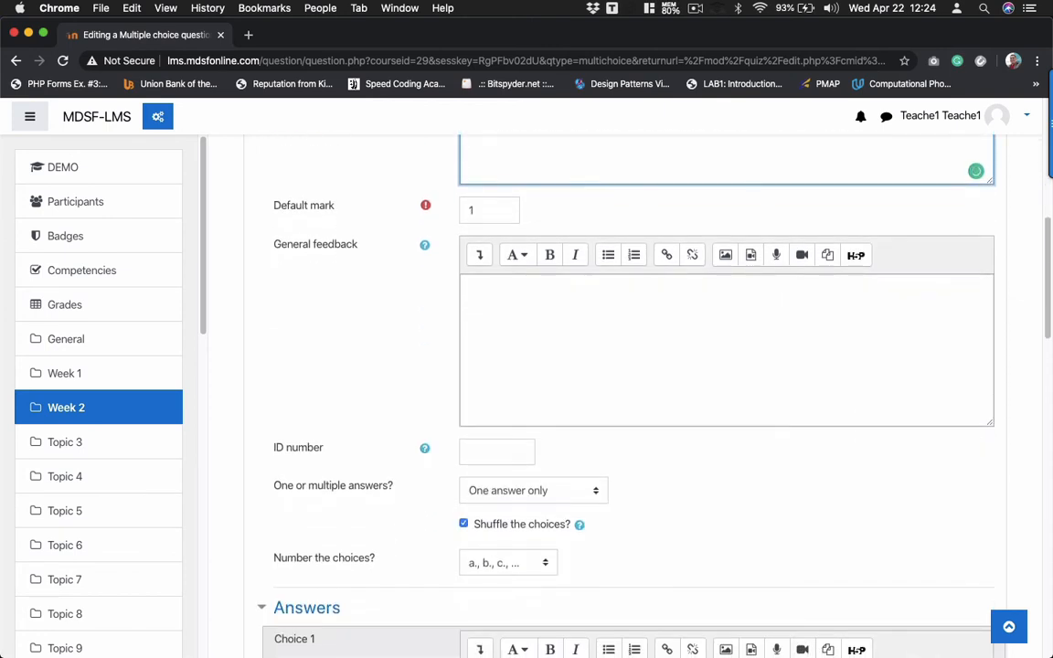
click(491, 205)
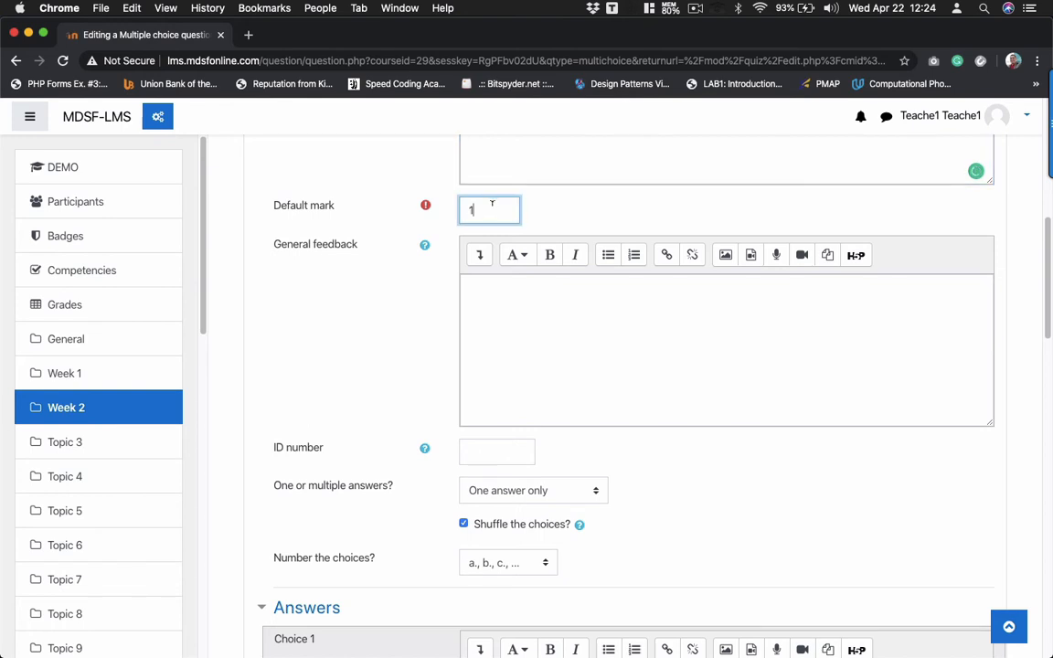
text(5)
scroll(524, 297, down, 6)
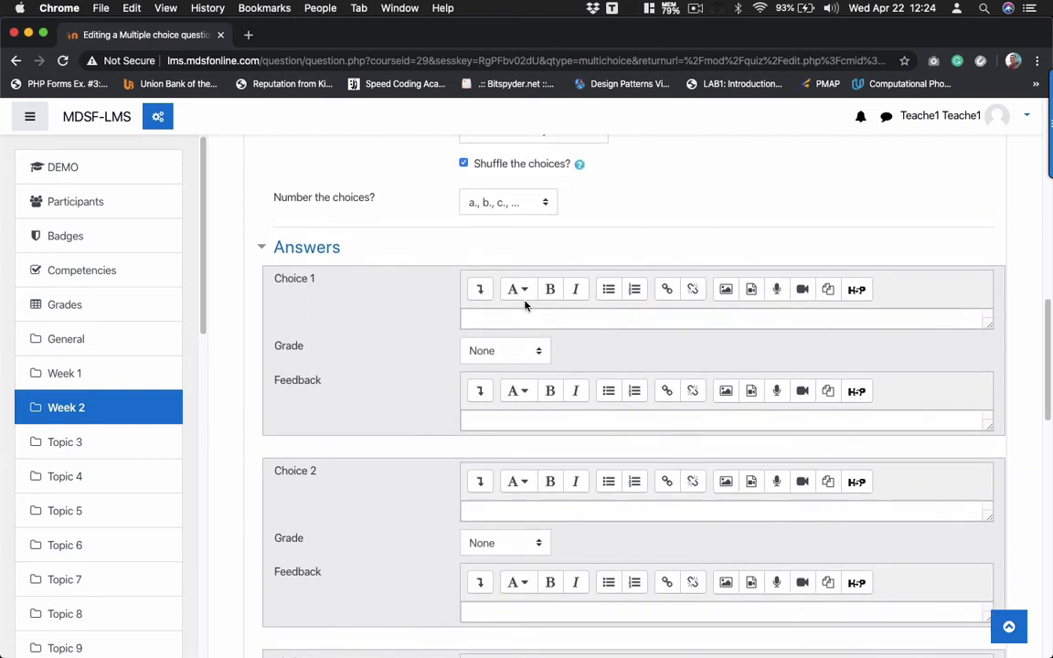
- Enter 'Red' as the first answer choice with a 100% grade
click(503, 320)
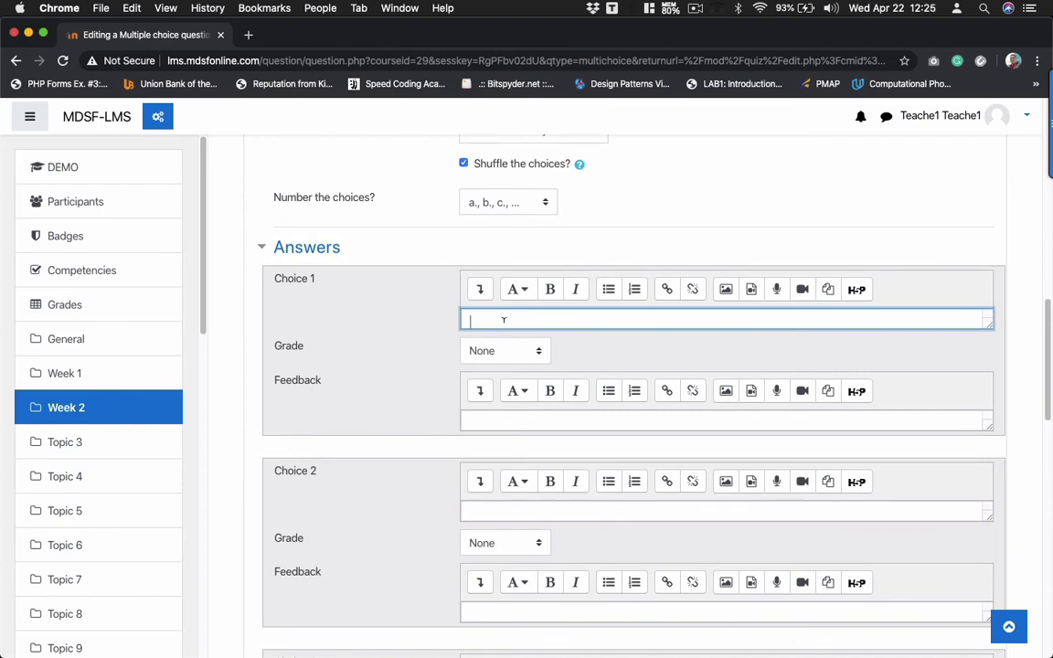
text(Red)
click(489, 351)
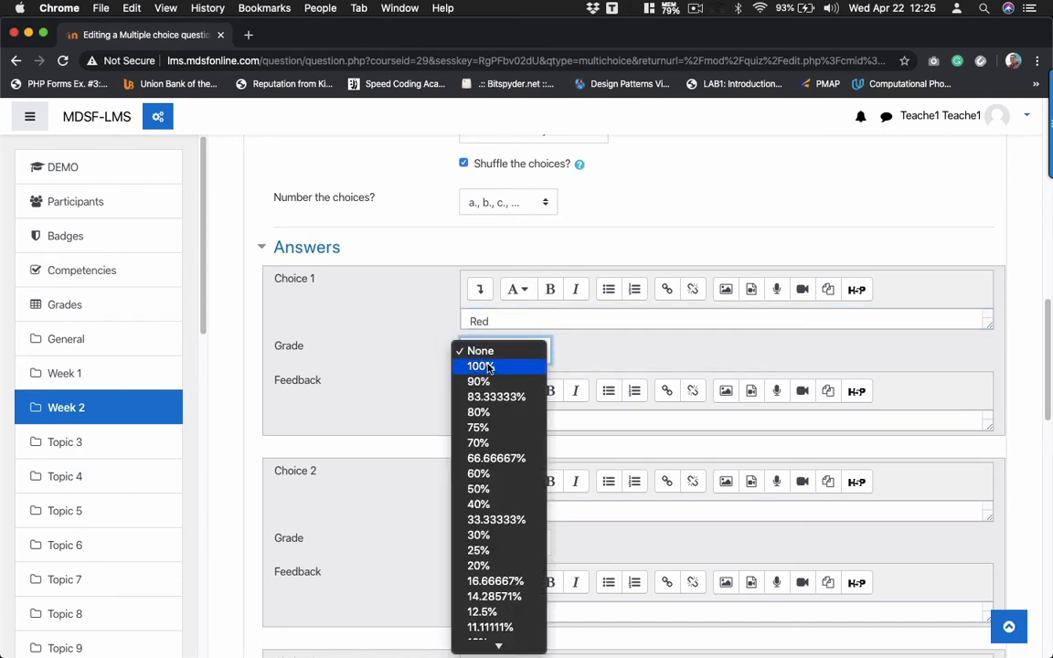
click(489, 367)
- Add Green, Yellow and Blue as the remaining choices and save the question
scroll(489, 367, down, 5)
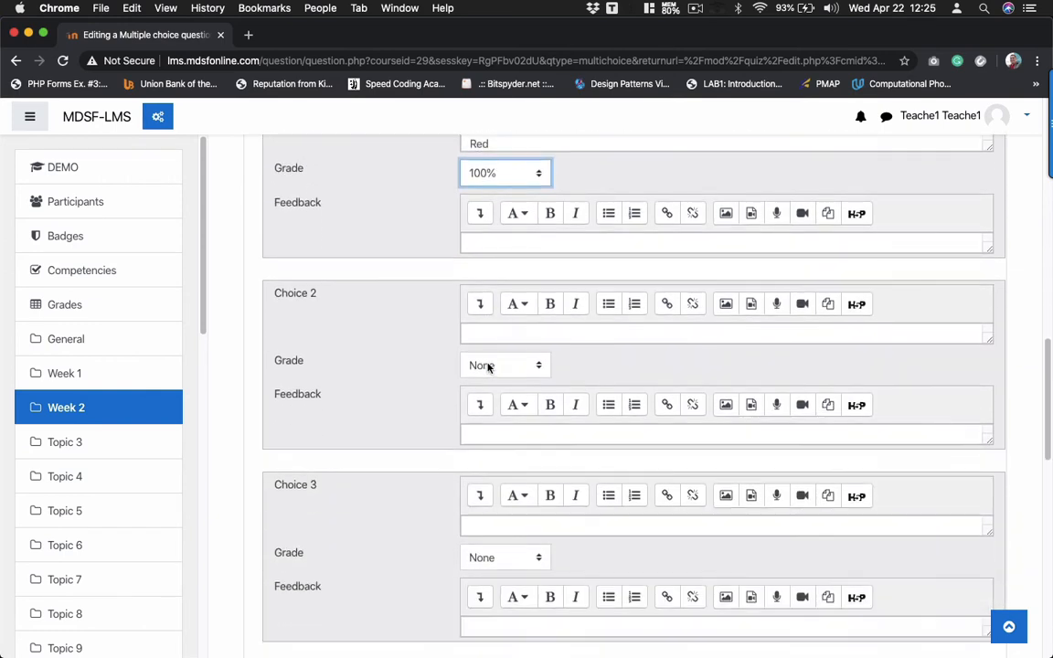
click(489, 336)
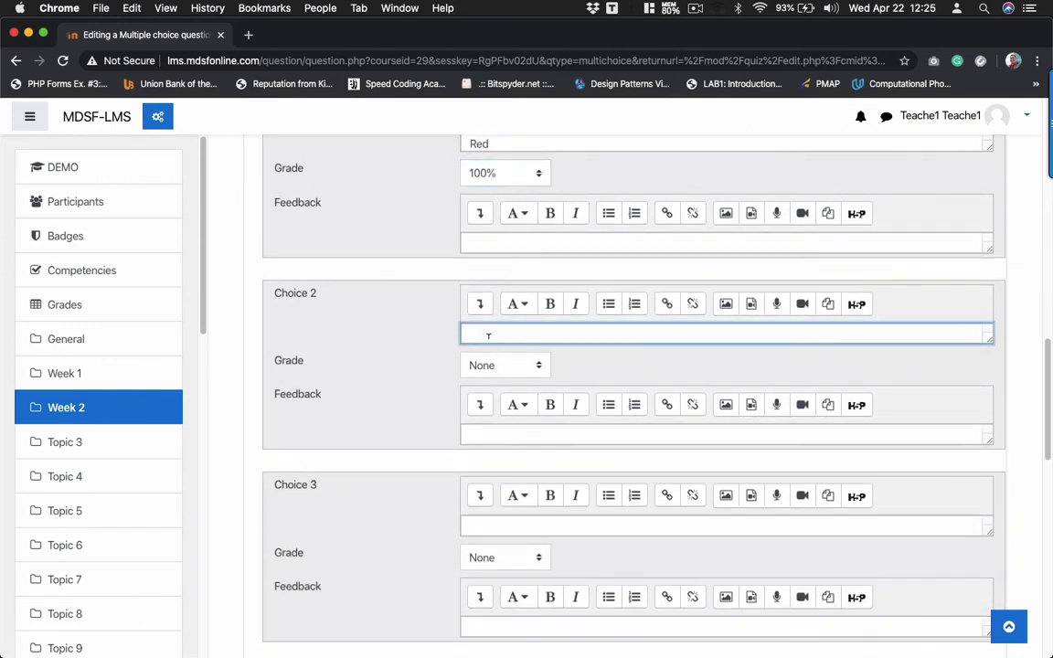
text(Green)
click(475, 526)
text(Yel)
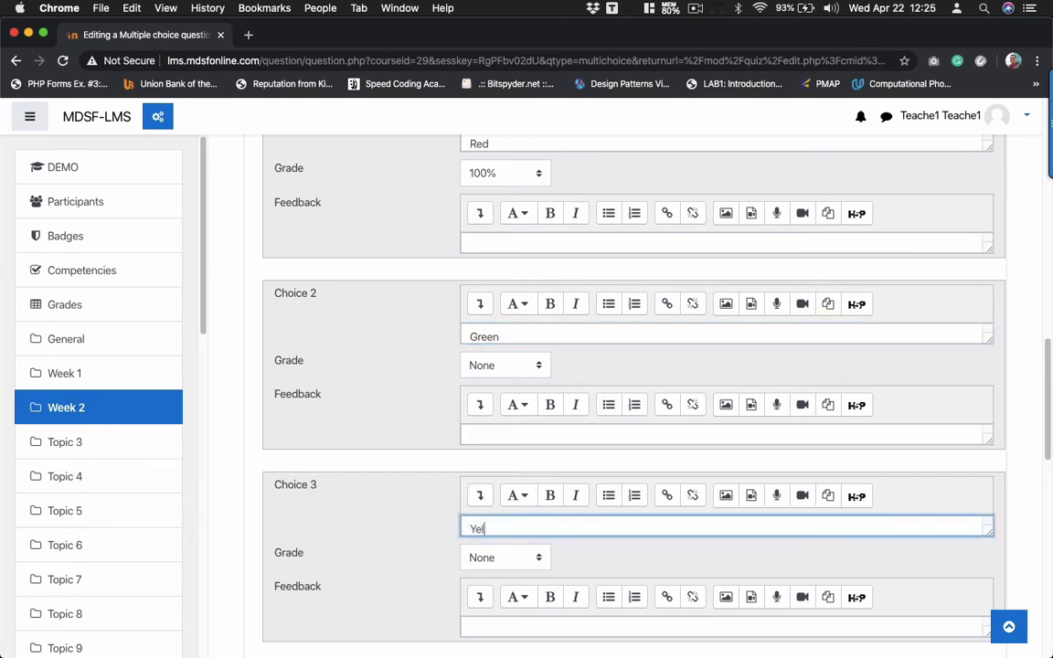
text(low)
key(BackSpace)
key(BackSpace)
key(BackSpace)
key(BackSpace)
key(BackSpace)
key(BackSpace)
scroll(494, 523, down, 5)
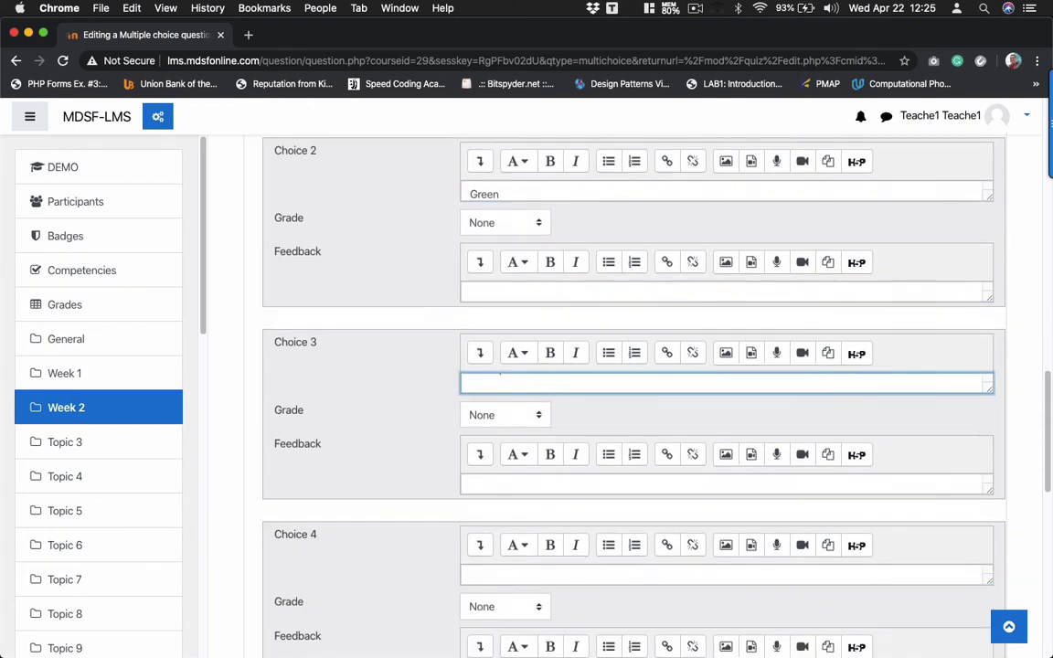
click(496, 536)
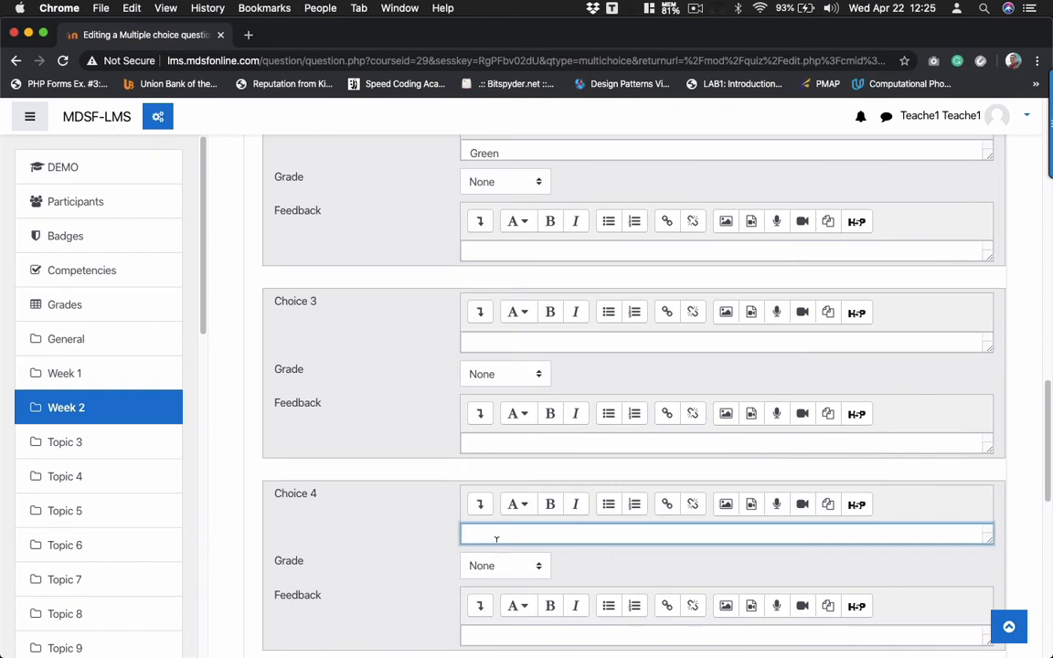
text(Blue)
key(BackSpace)
key(BackSpace)
key(BackSpace)
key(BackSpace)
scroll(489, 429, down, 5)
scroll(489, 432, down, 2)
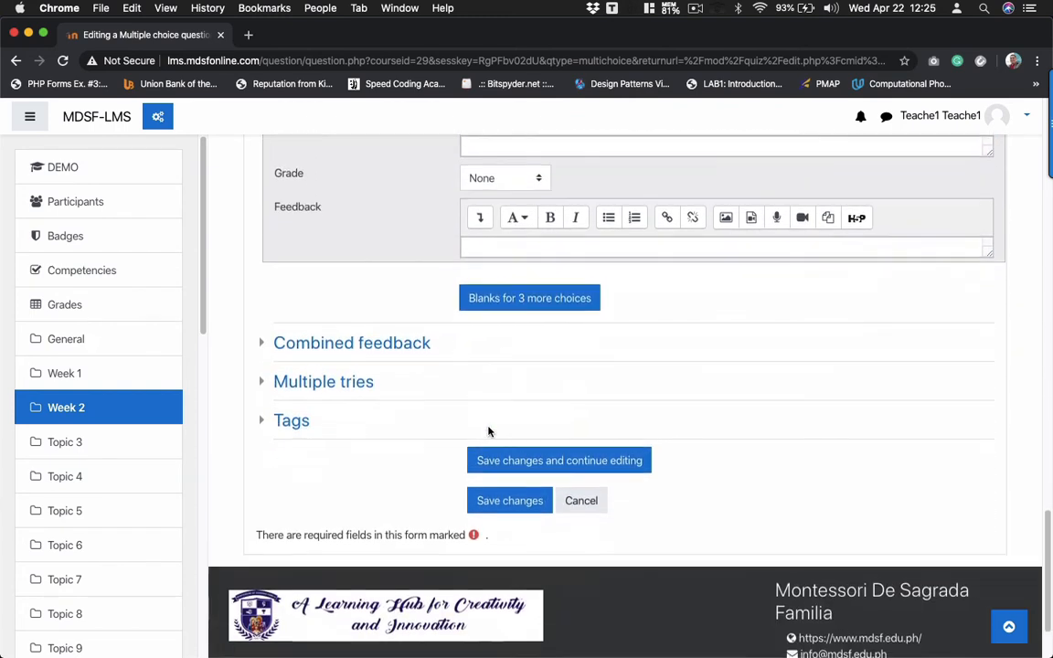
click(501, 508)
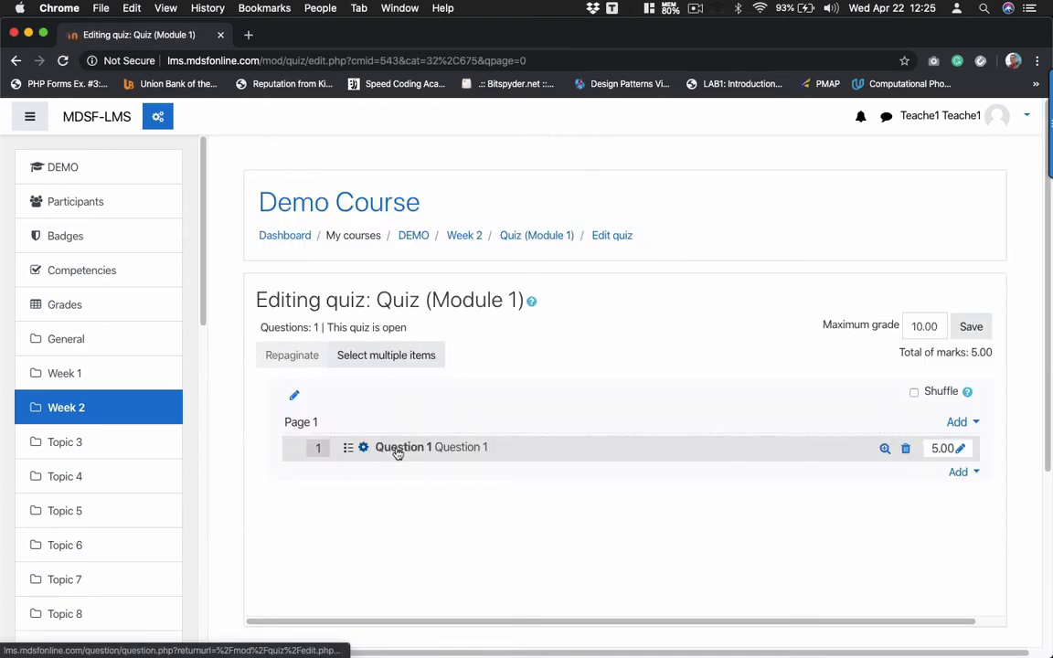
- Preview Question 1, then start a new True/False question in the quiz
click(885, 450)
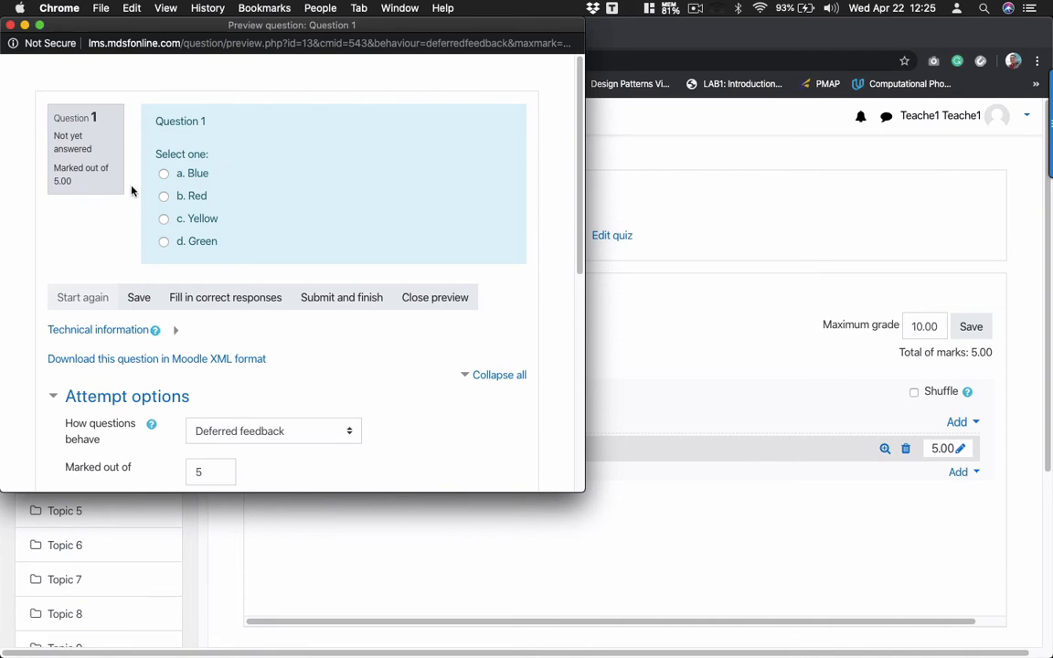
click(11, 24)
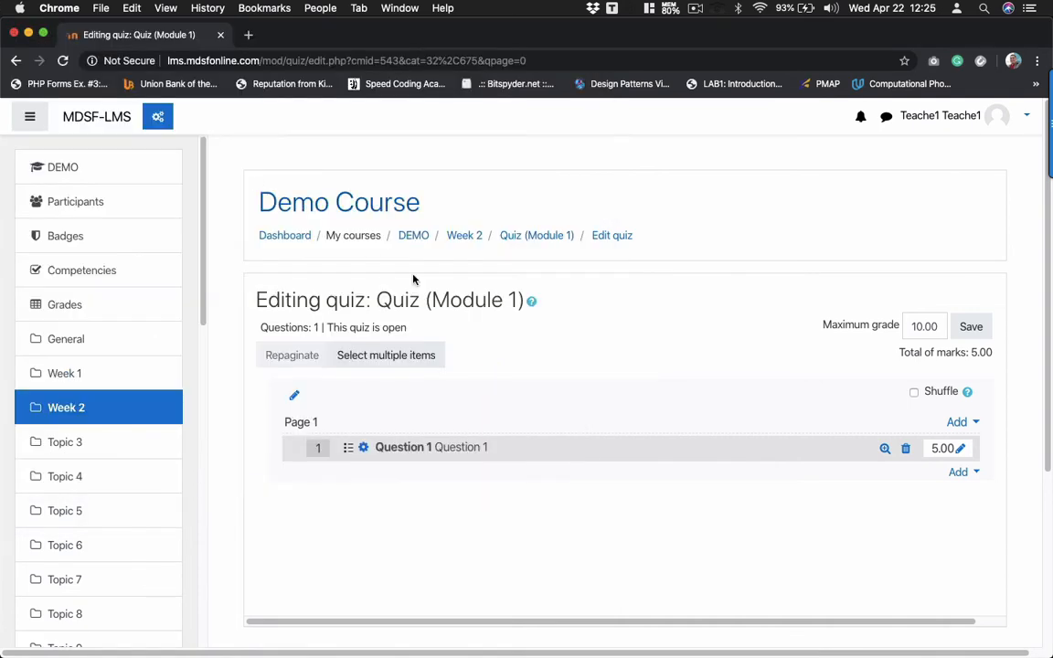
click(961, 474)
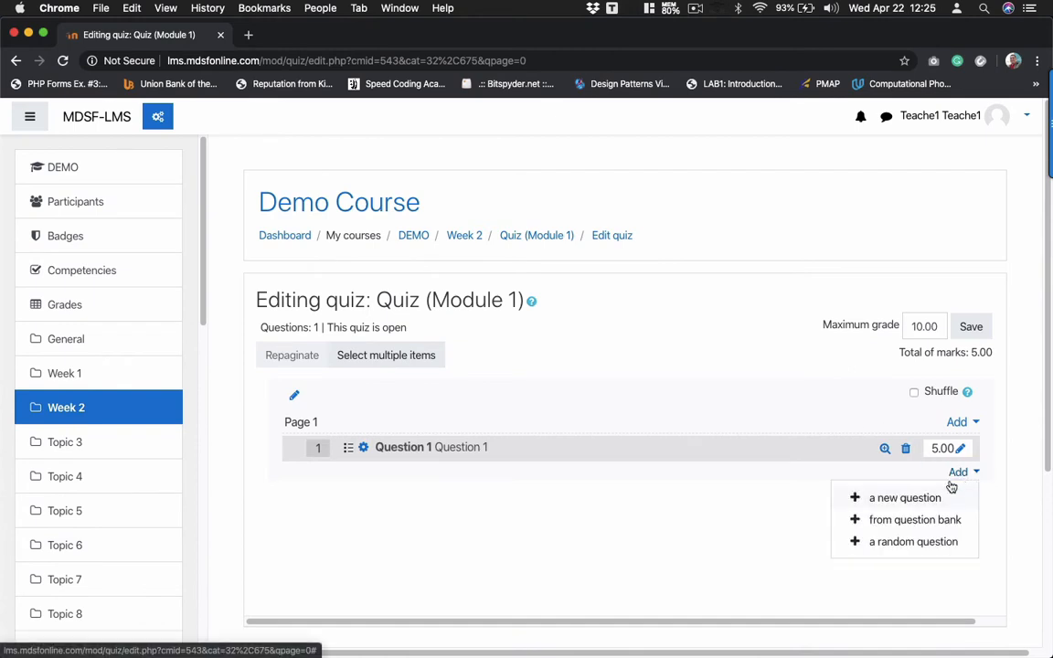
click(908, 499)
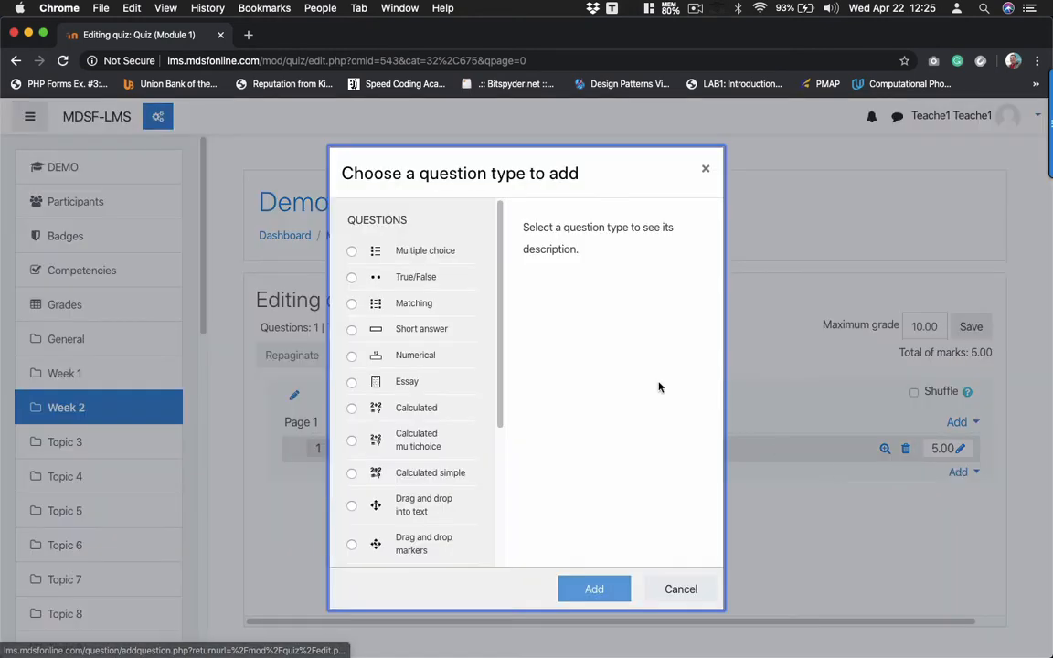
click(413, 277)
click(592, 590)
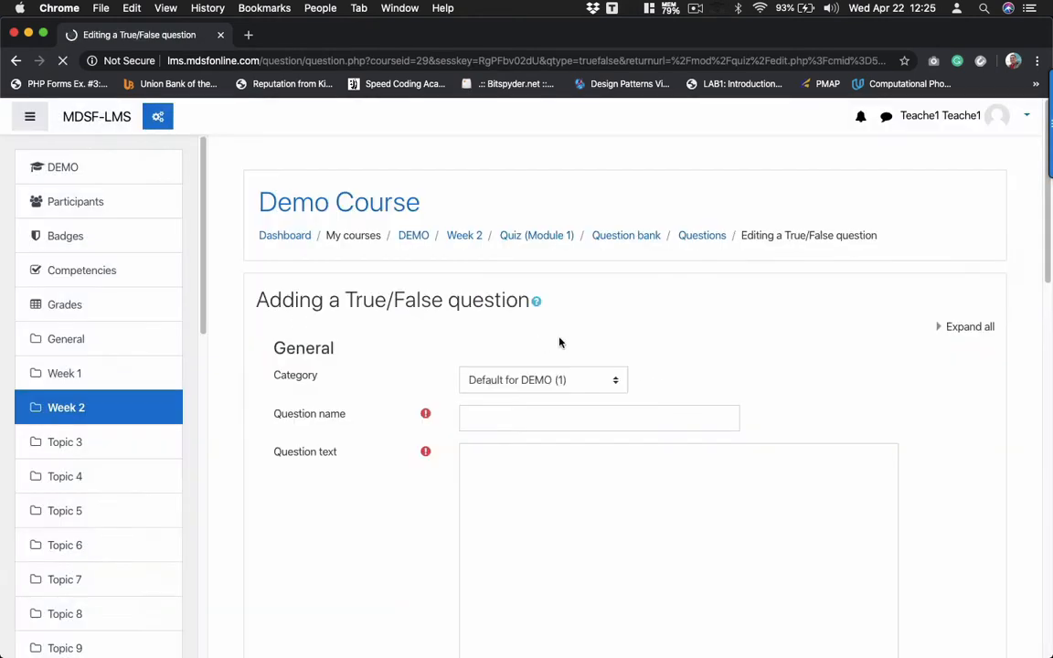
- Name the question 'TRUE / FALSE', reuse that as its text, set default mark 4, and save
click(512, 422)
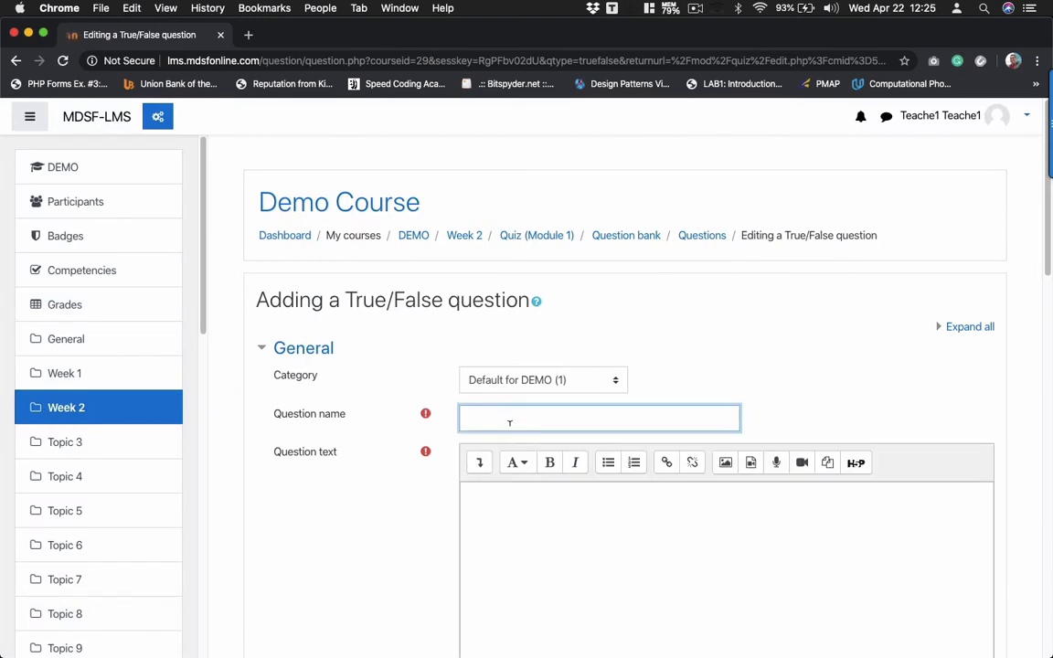
text(TRUE / FALSE)
scroll(640, 411, down, 2)
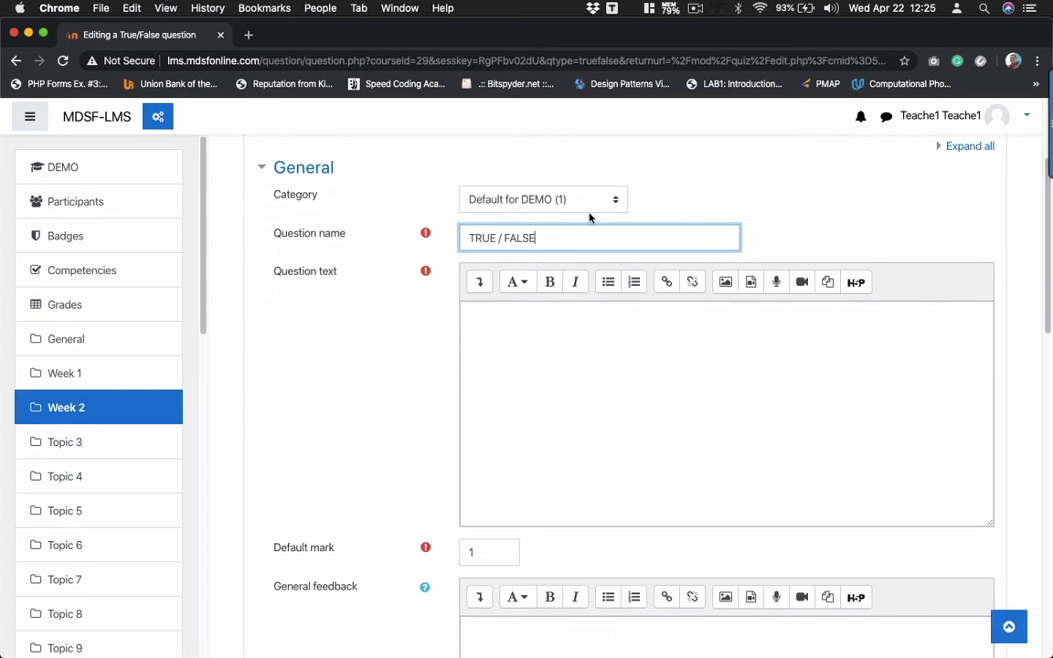
key(super+a)
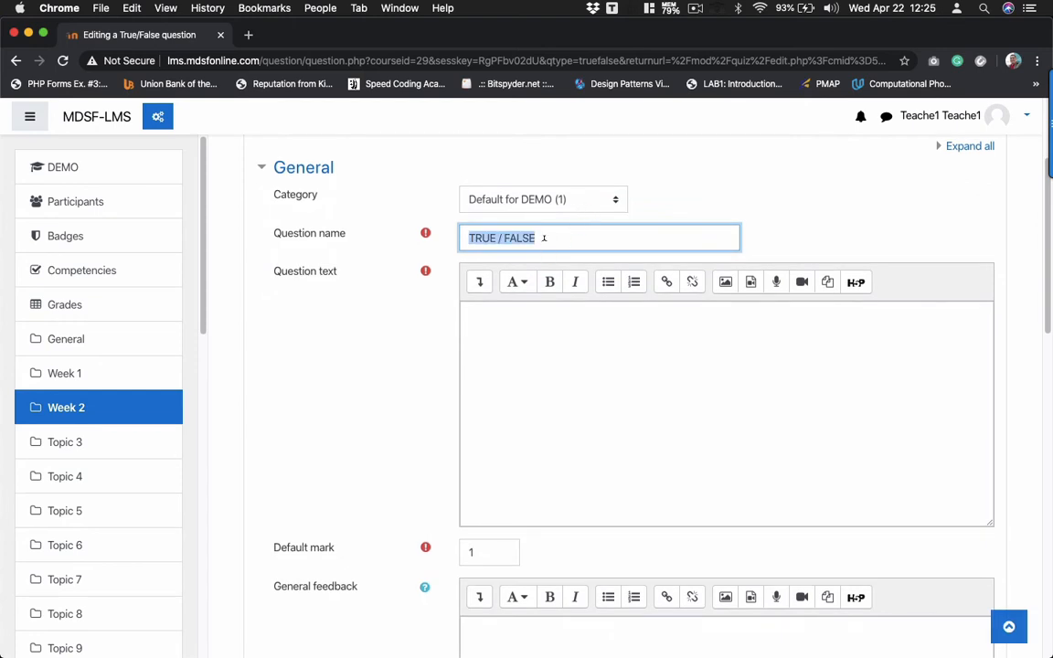
key(super+c)
click(494, 399)
key(super+v)
scroll(494, 399, down, 4)
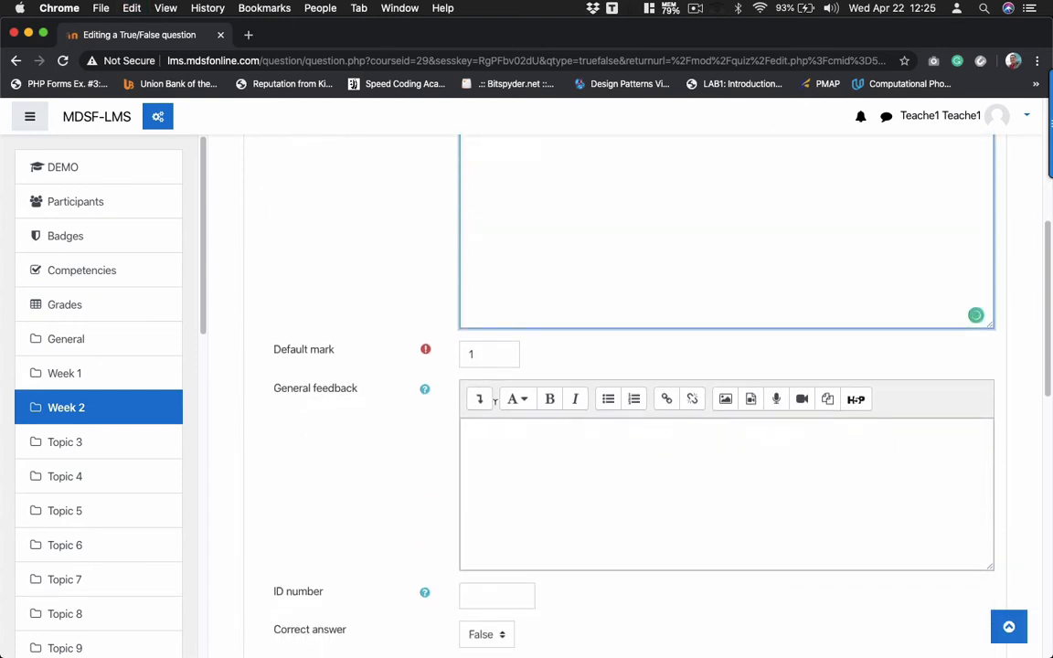
double_click(486, 354)
text(4)
scroll(408, 449, down, 4)
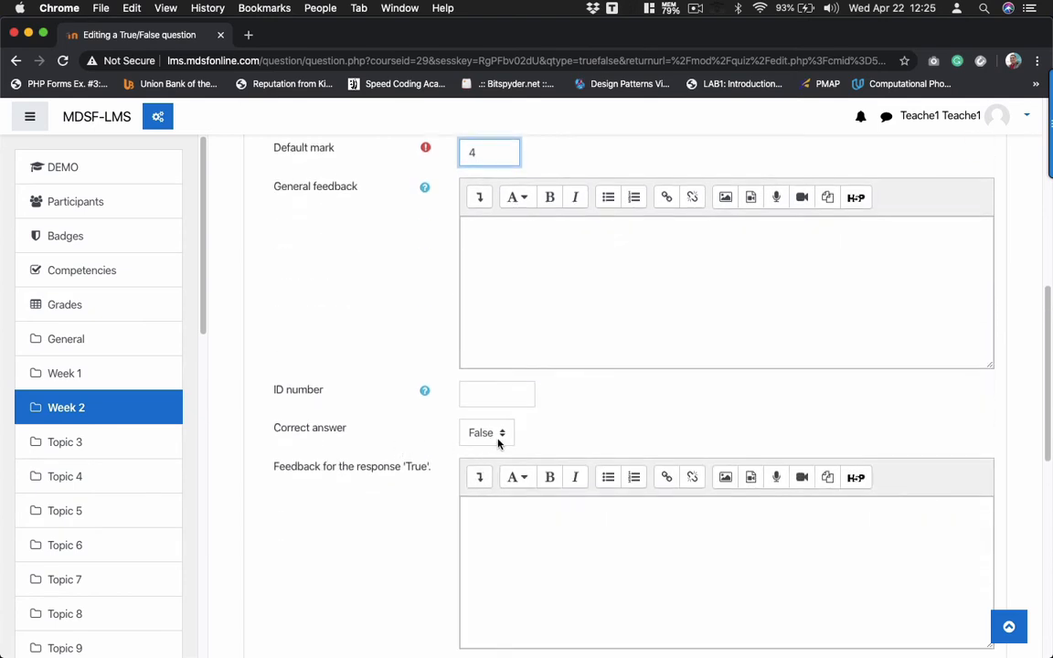
scroll(498, 441, down, 10)
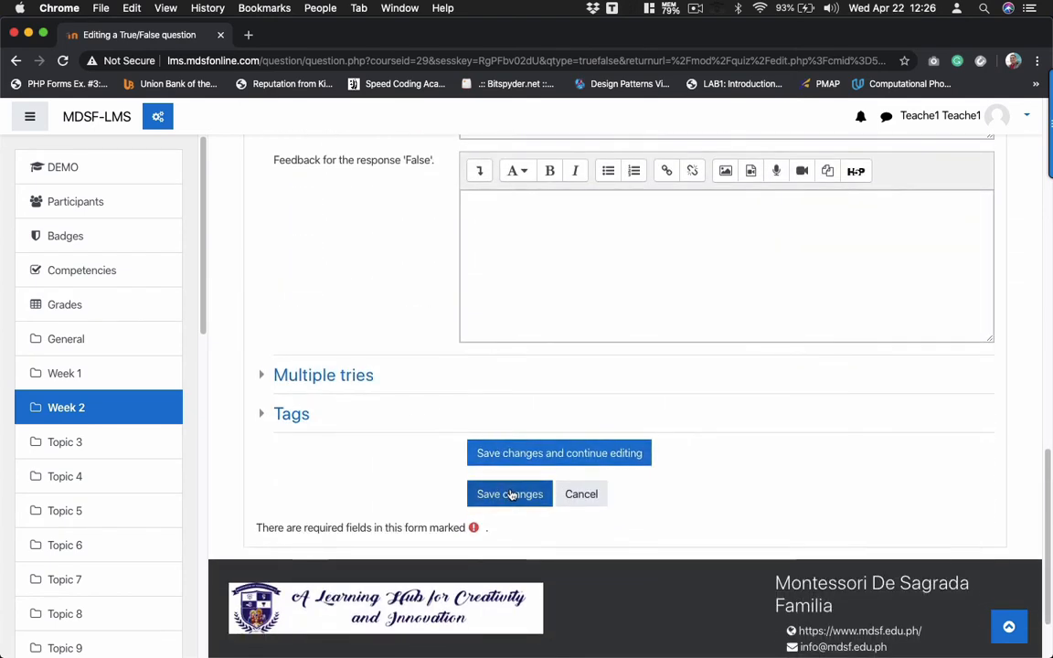
click(509, 493)
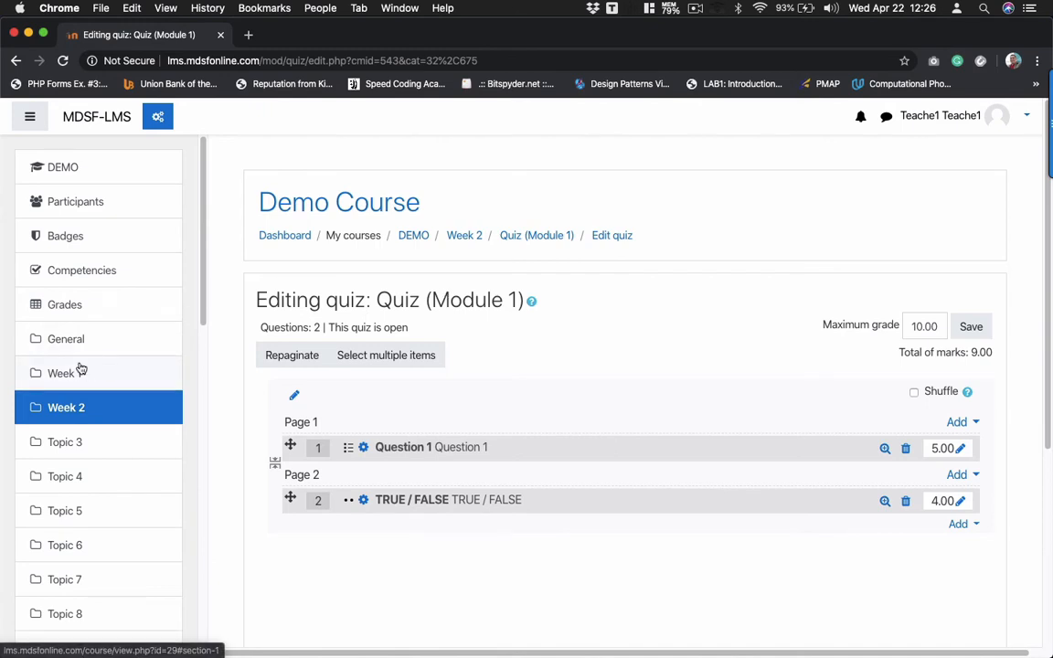
- Return to the Demo Course page and scroll down to the Week 1 and Week 2 sections
click(88, 167)
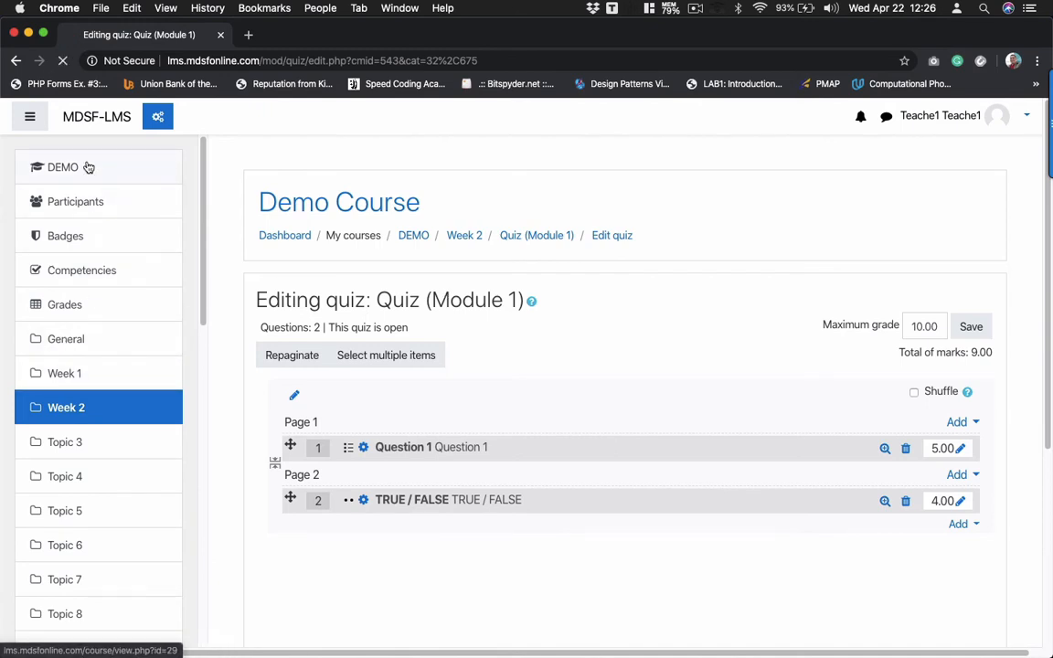
scroll(469, 379, down, 3)
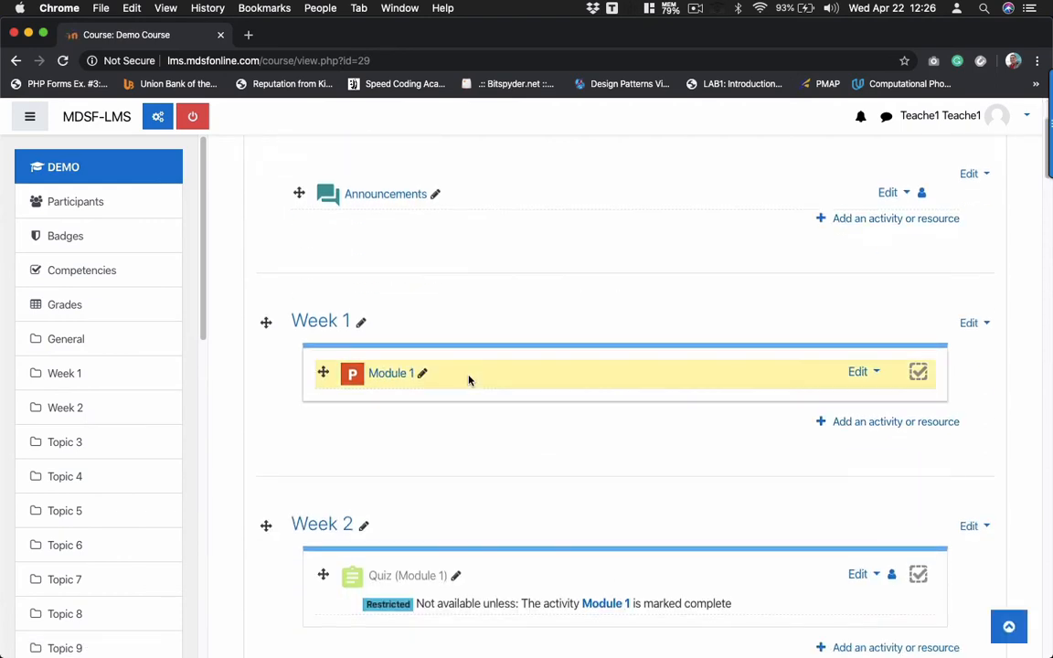
scroll(395, 498, down, 2)
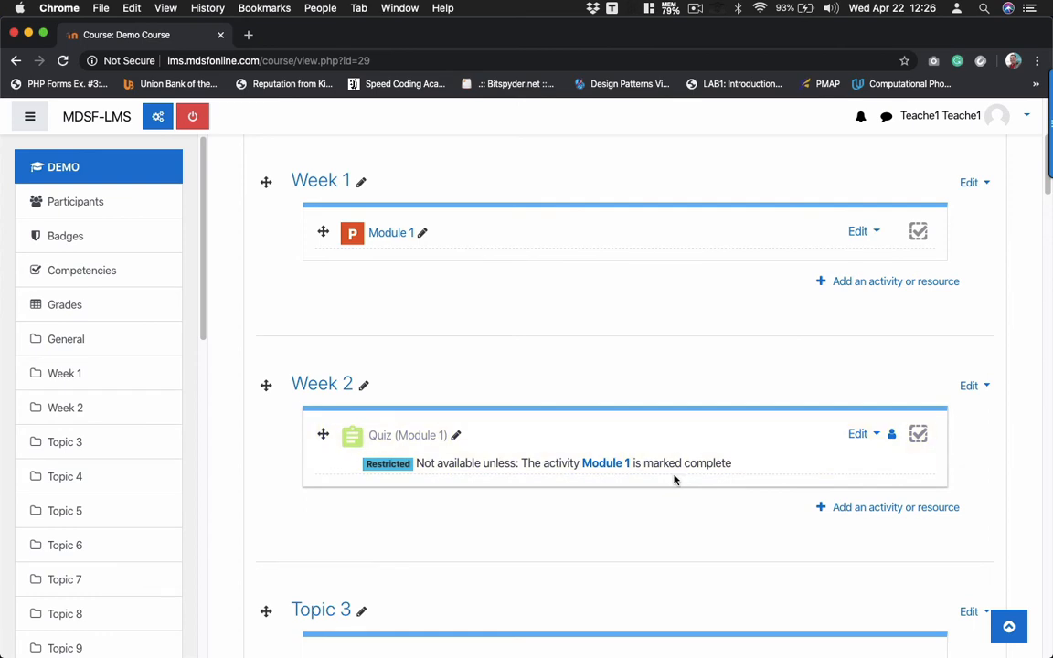
- Add a File resource to Week 2 named 'Module 2'
click(874, 508)
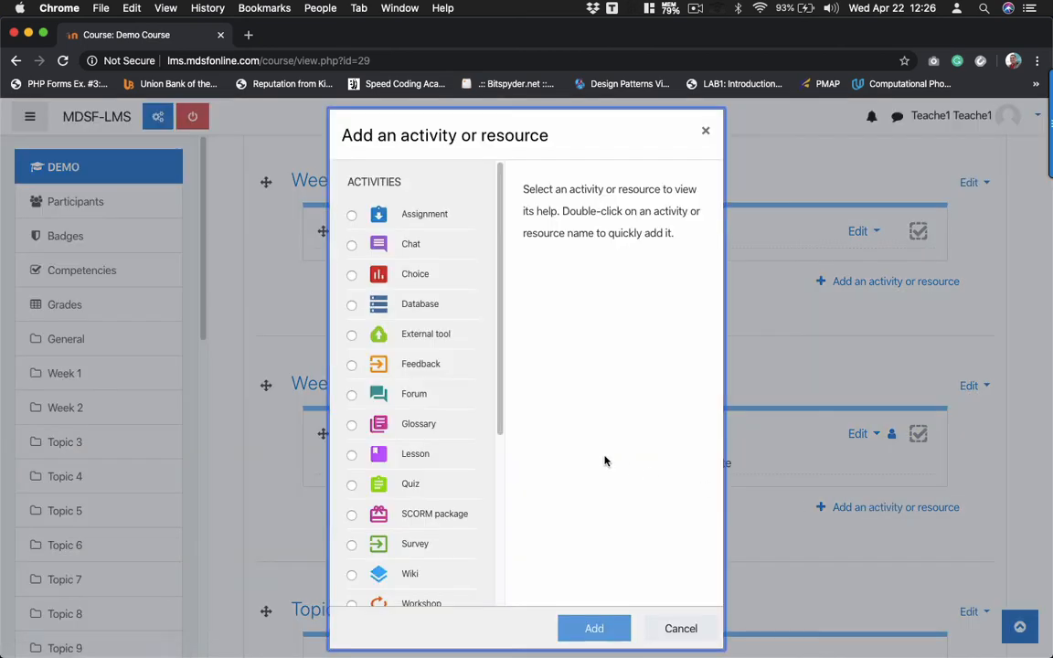
scroll(411, 460, down, 5)
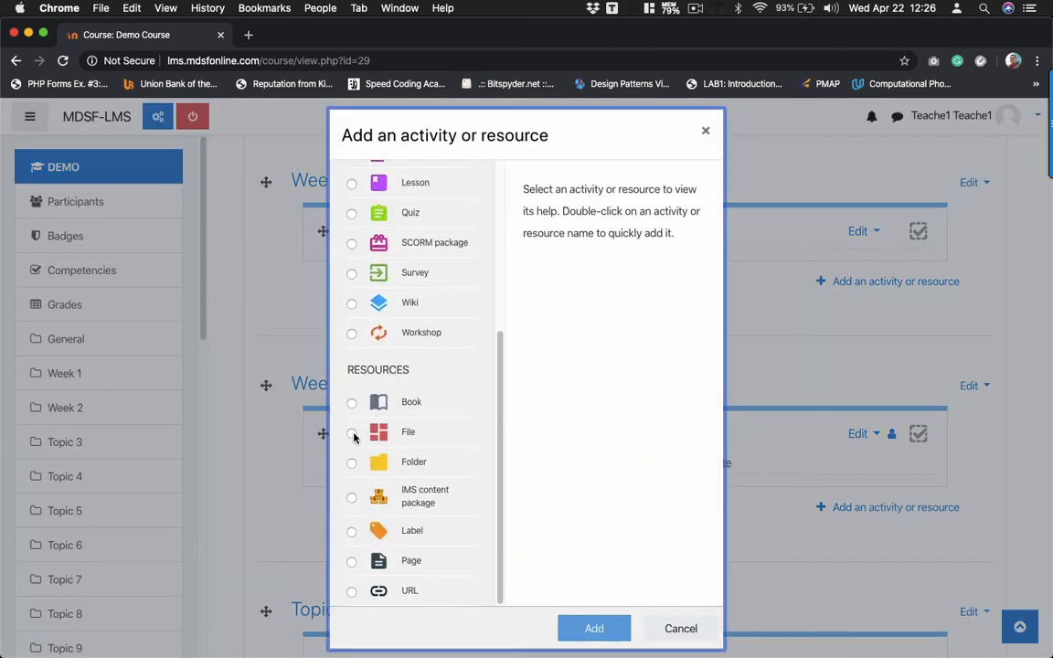
click(353, 433)
click(595, 628)
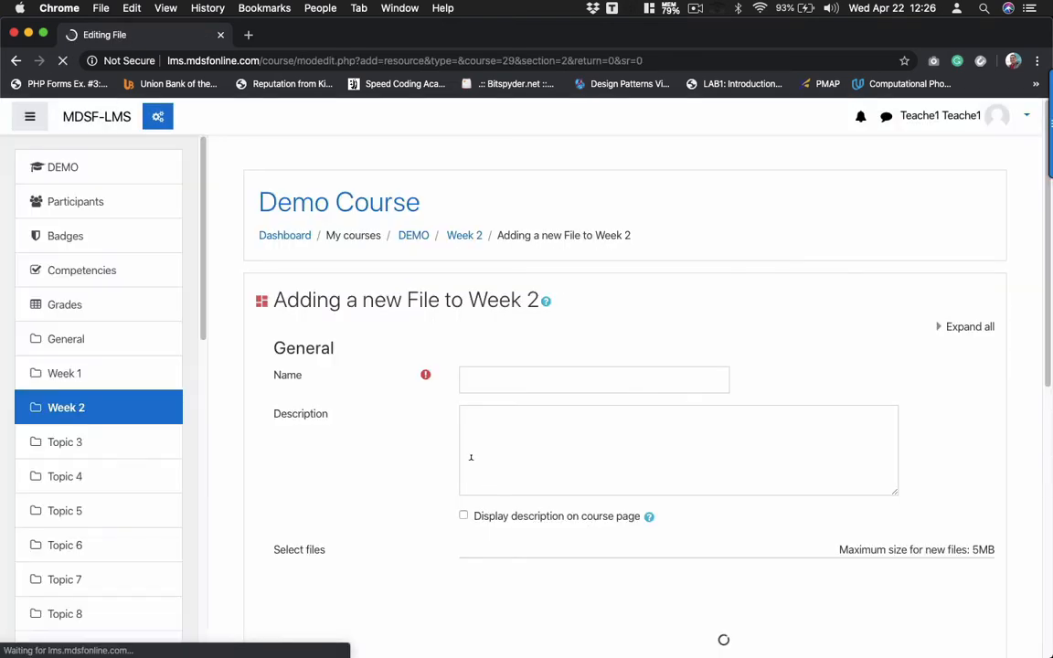
click(512, 380)
text(M)
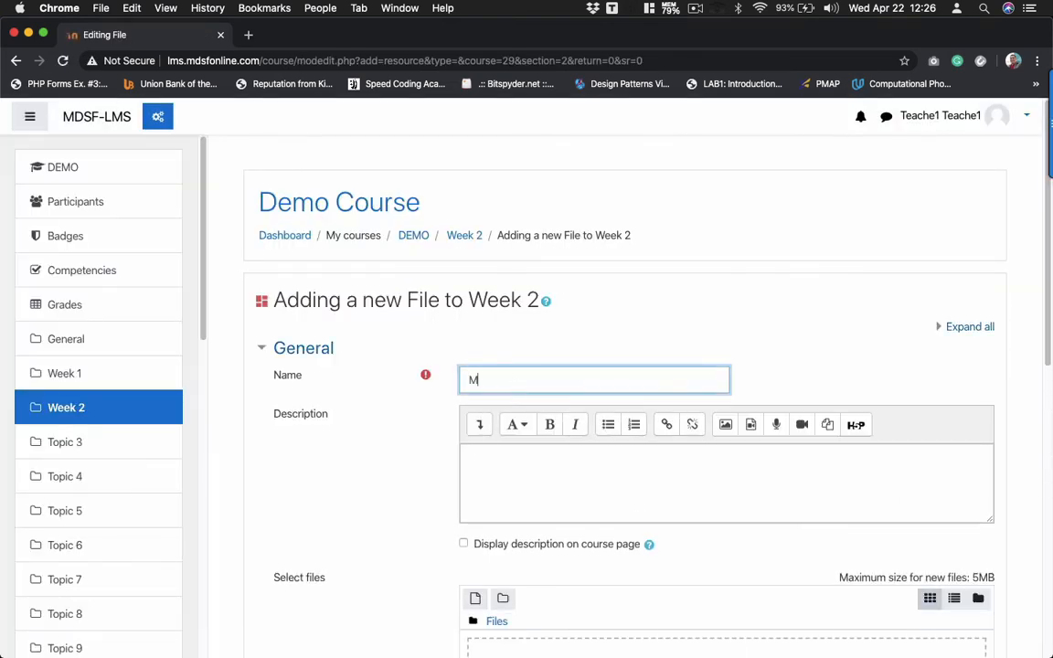
text(odule 2)
scroll(477, 416, down, 8)
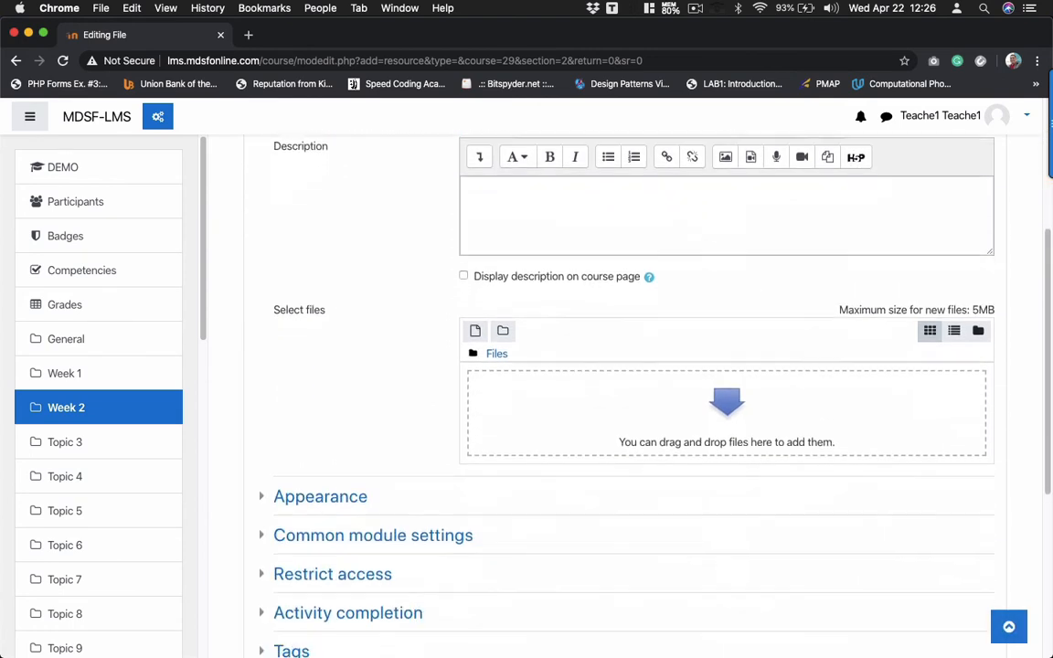
- Upload MODULE2.pptx from the PPT folder into the resource's files area
click(68, 640)
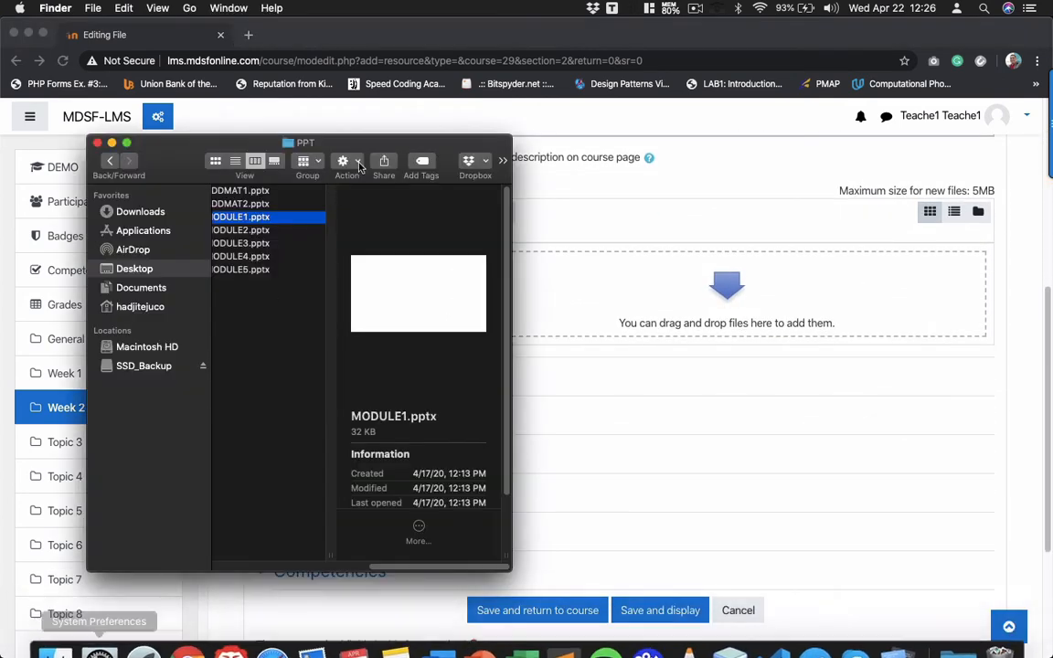
click(256, 230)
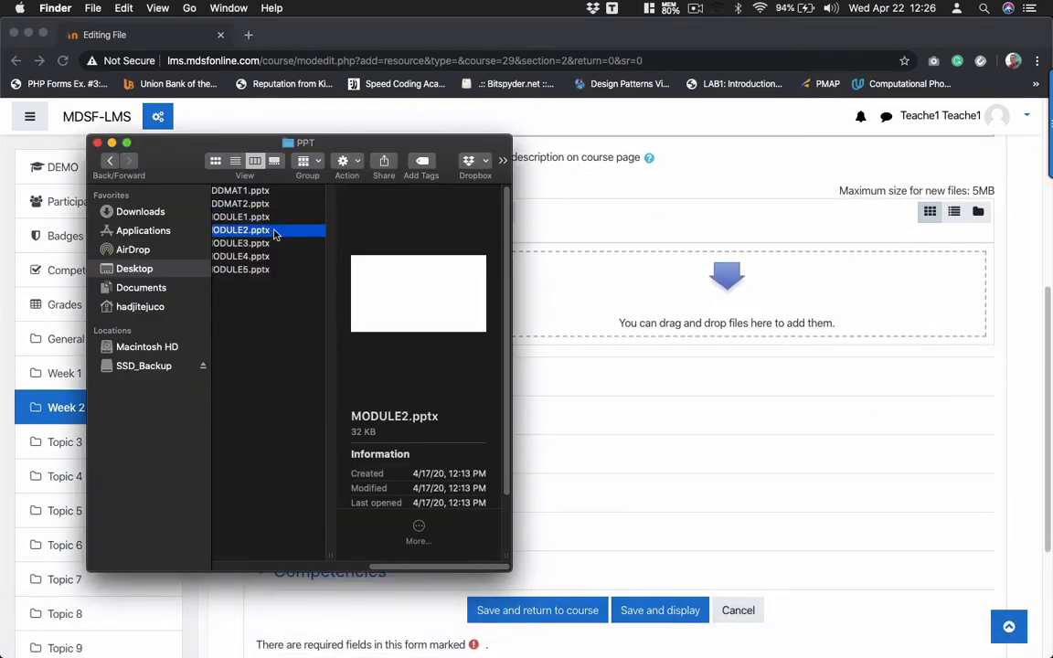
drag(276, 235, 620, 275)
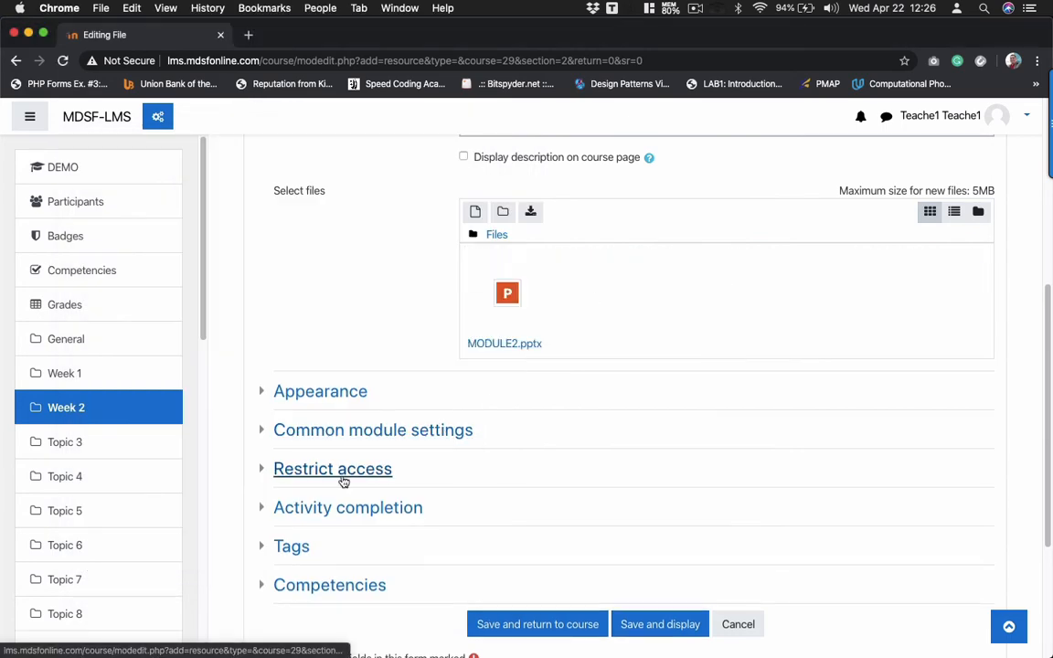
scroll(341, 480, down, 2)
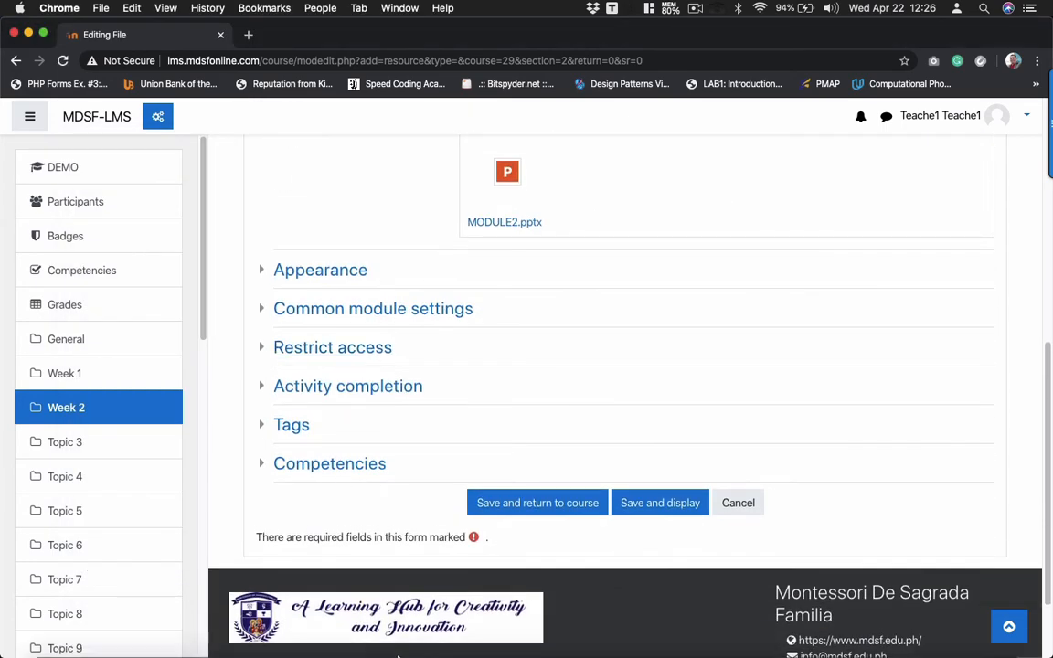
- Add the note 'Pass -> Test 1 -> 50%' below Activity Completion in the Sublime Text notes
mouse_move(470, 651)
click(548, 630)
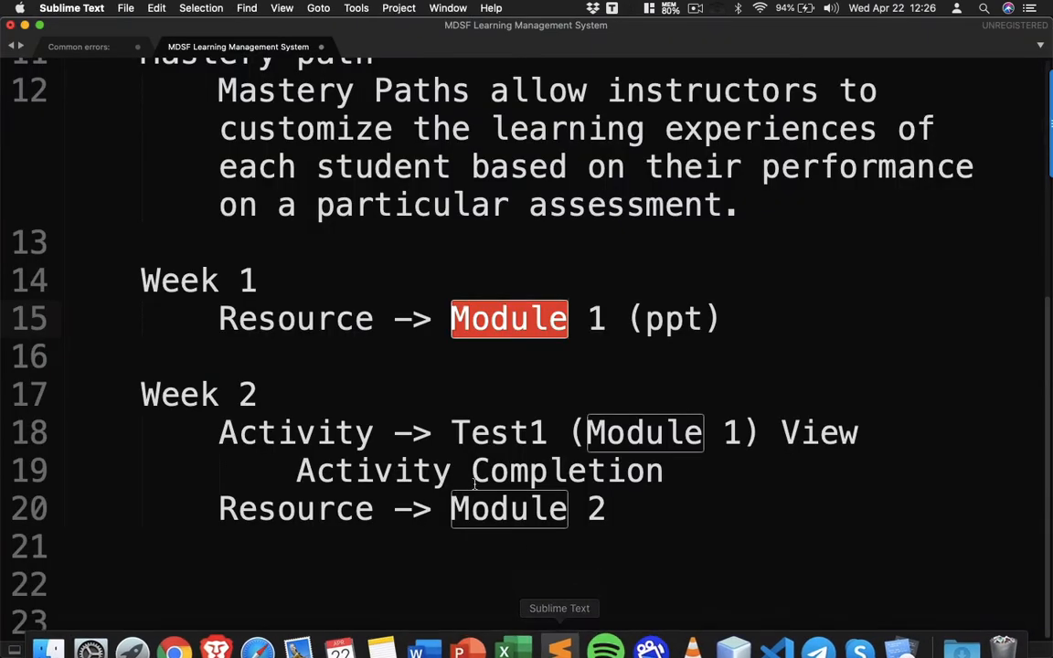
click(647, 496)
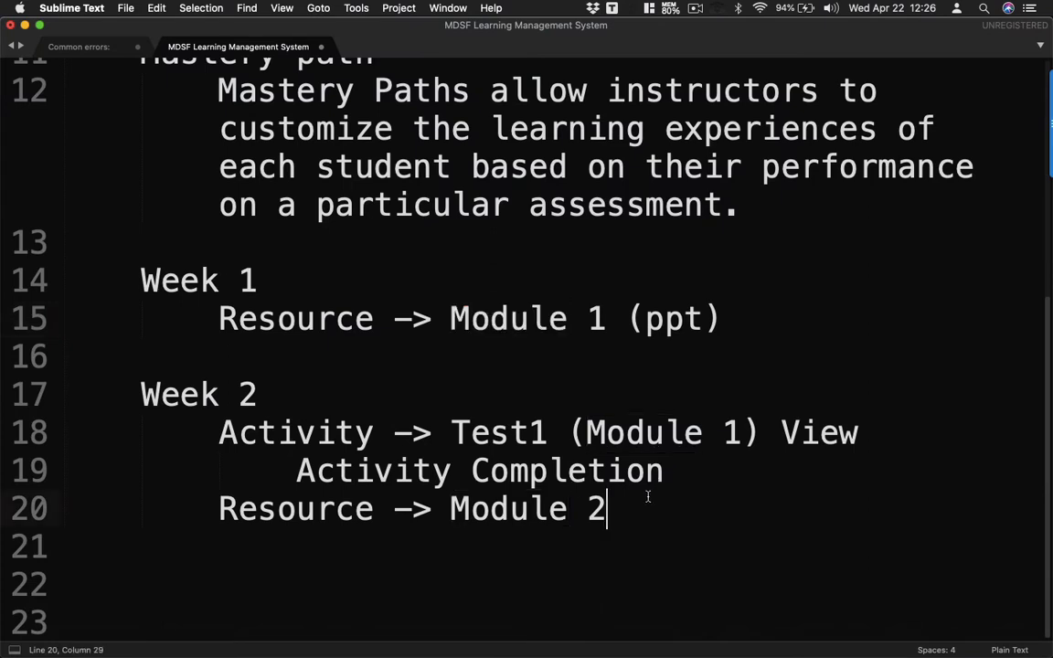
click(705, 478)
key(Return)
key(Return)
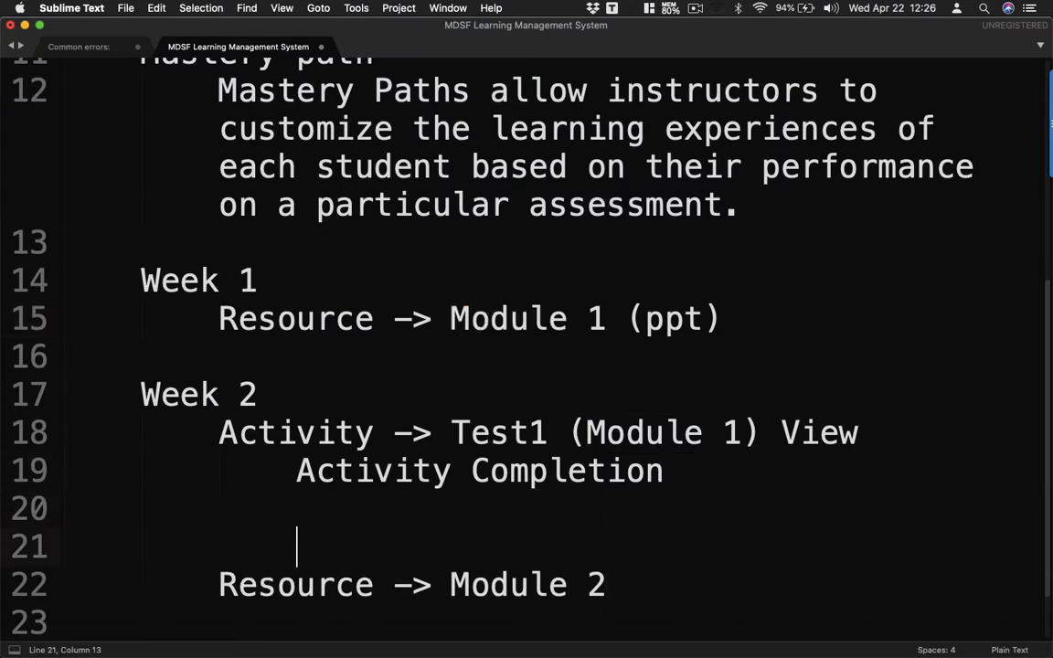
text(Pass ->)
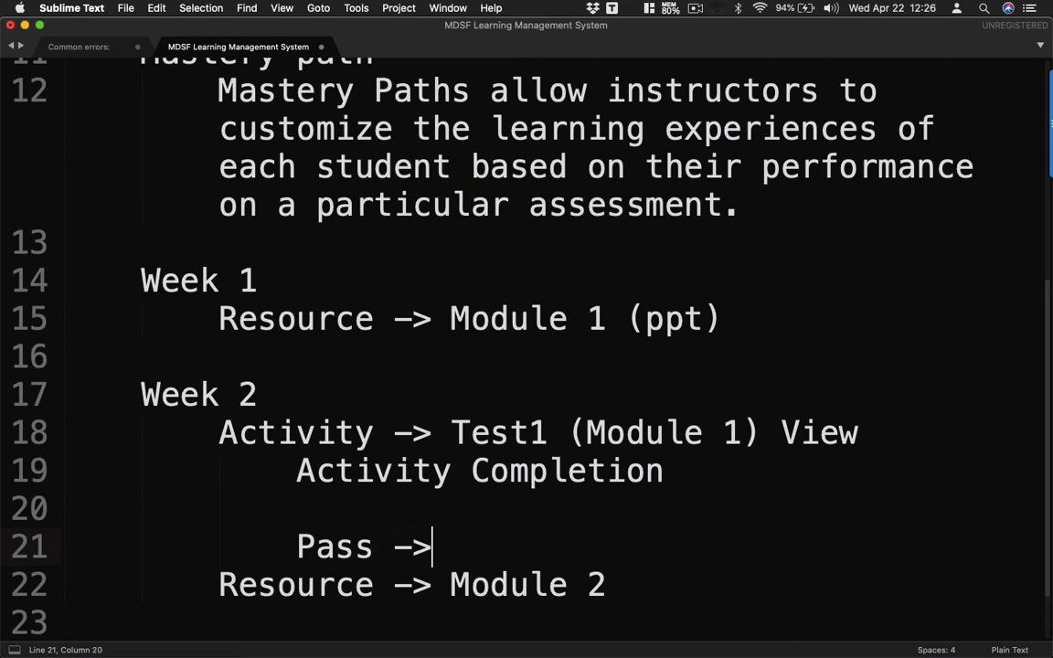
text( Q=)
key(BackSpace)
key(BackSpace)
text(TEst)
key(BackSpace)
key(BackSpace)
key(BackSpace)
text(est )
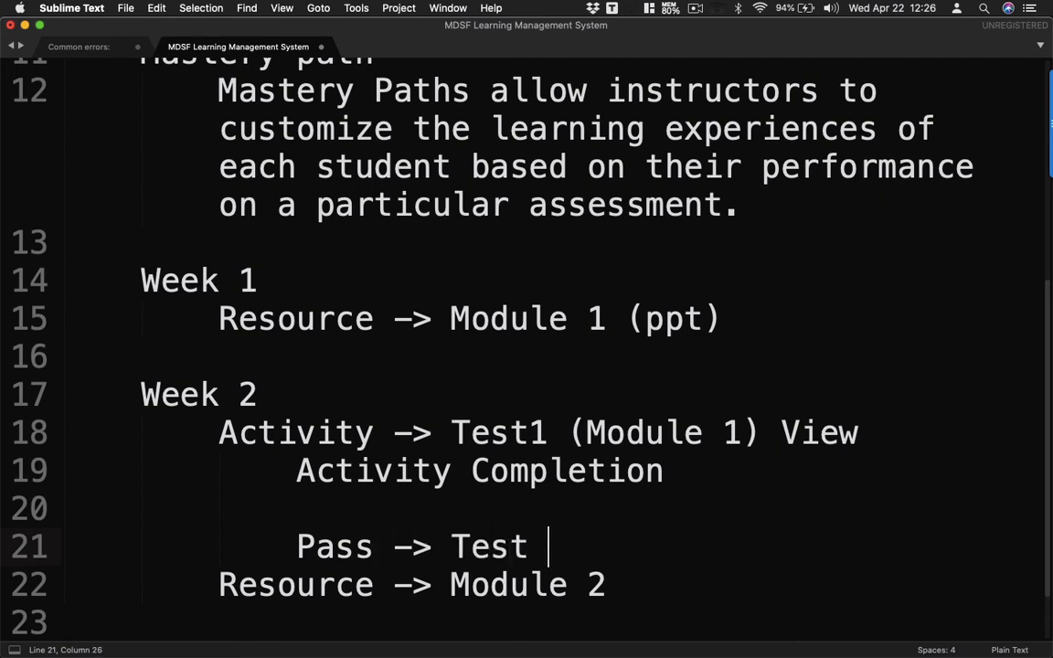
text(1 -> 50)
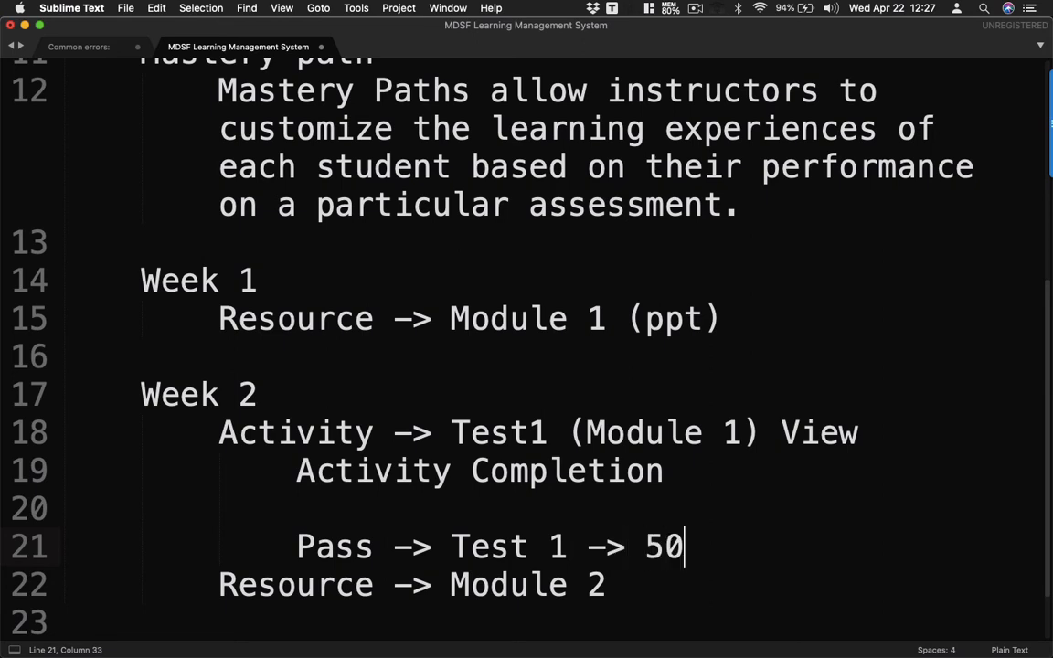
text(%)
key(Return)
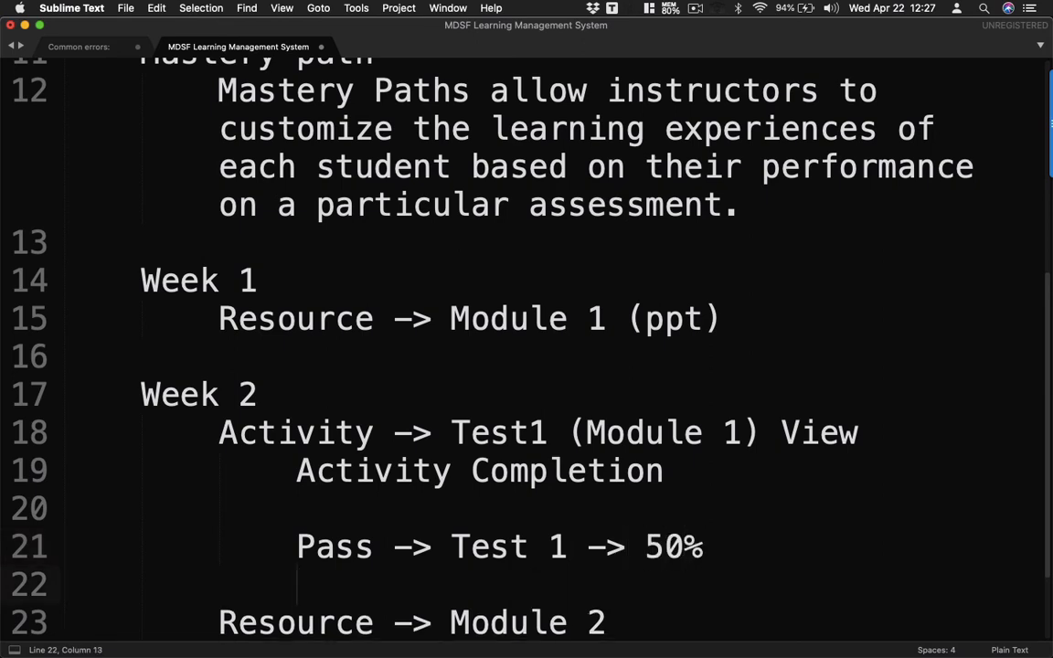
- Add 'View -> Module 1' on the next line, then return to the Moodle form
text(vie)
key(BackSpace)
key(BackSpace)
key(BackSpace)
text(View -> )
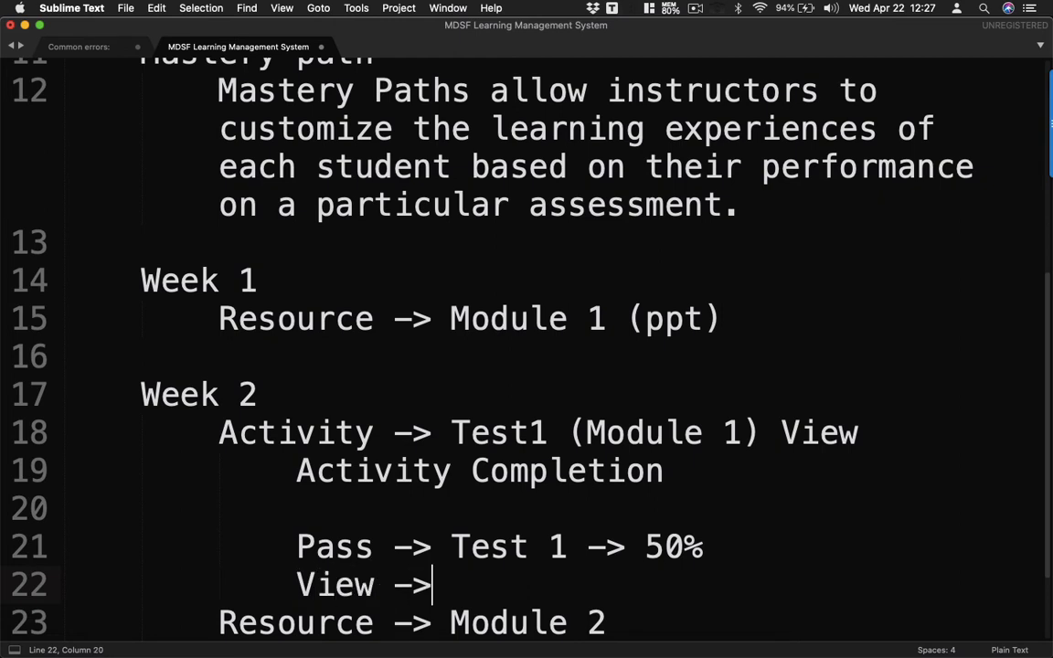
text(Mo)
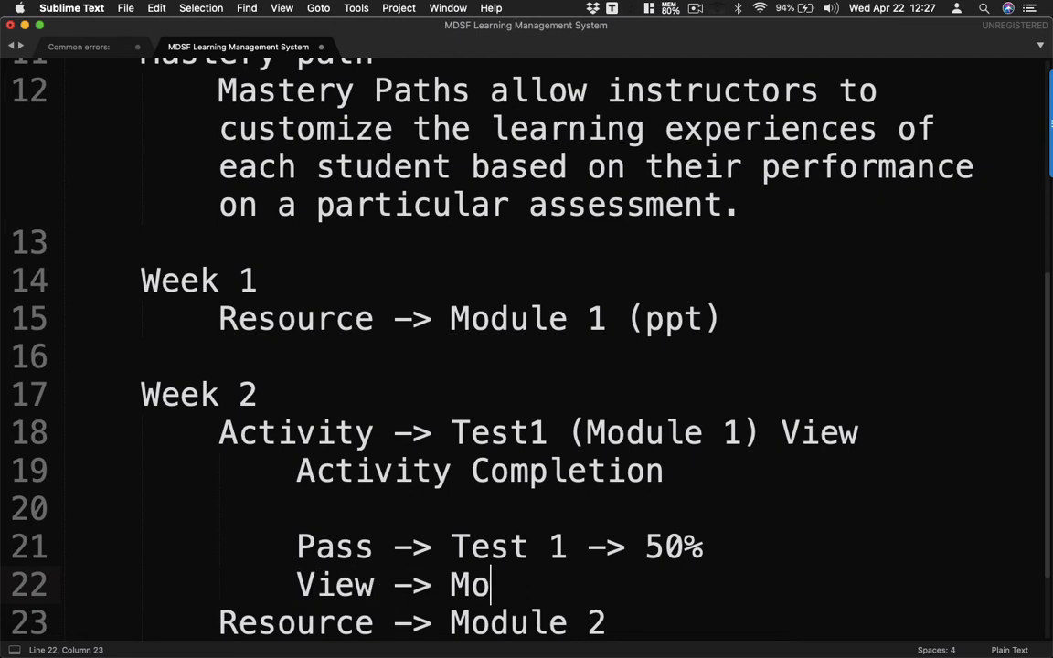
text(dule 1)
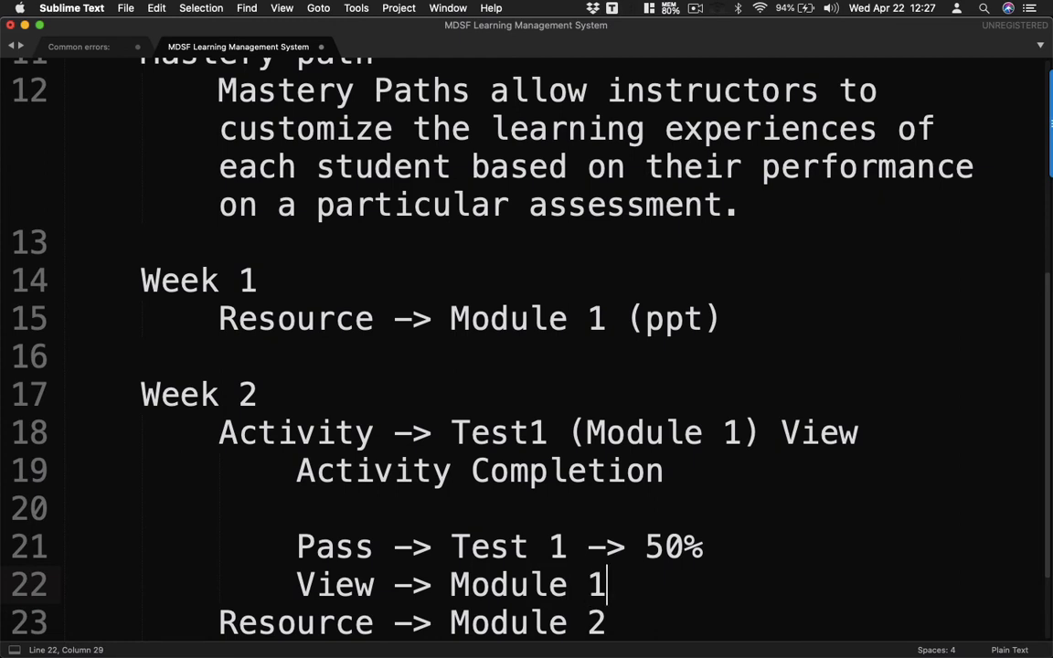
key(Return)
scroll(521, 511, down, 3)
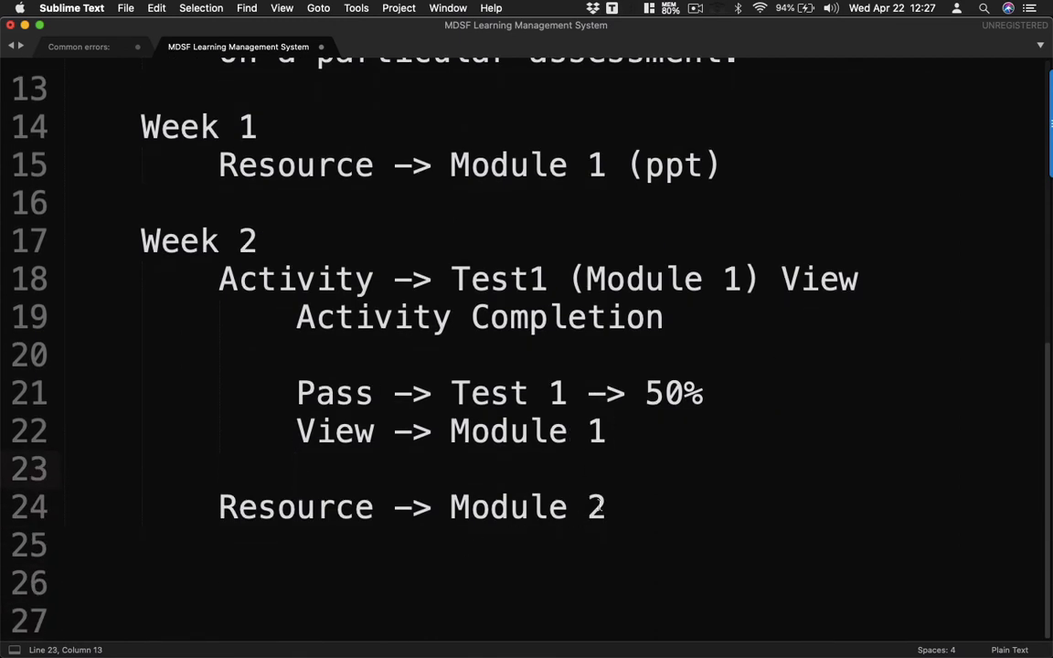
click(601, 507)
key(super+Tab)
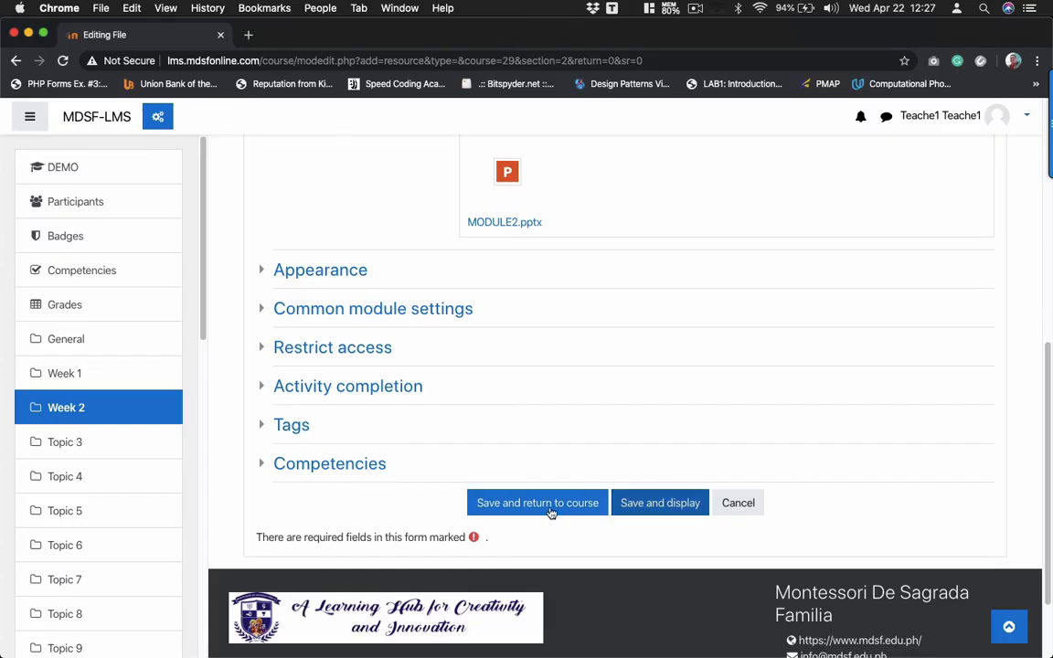
- Add a Grade restriction requiring at least 50% on Quiz (Module 1) for the Module 2 file
click(263, 350)
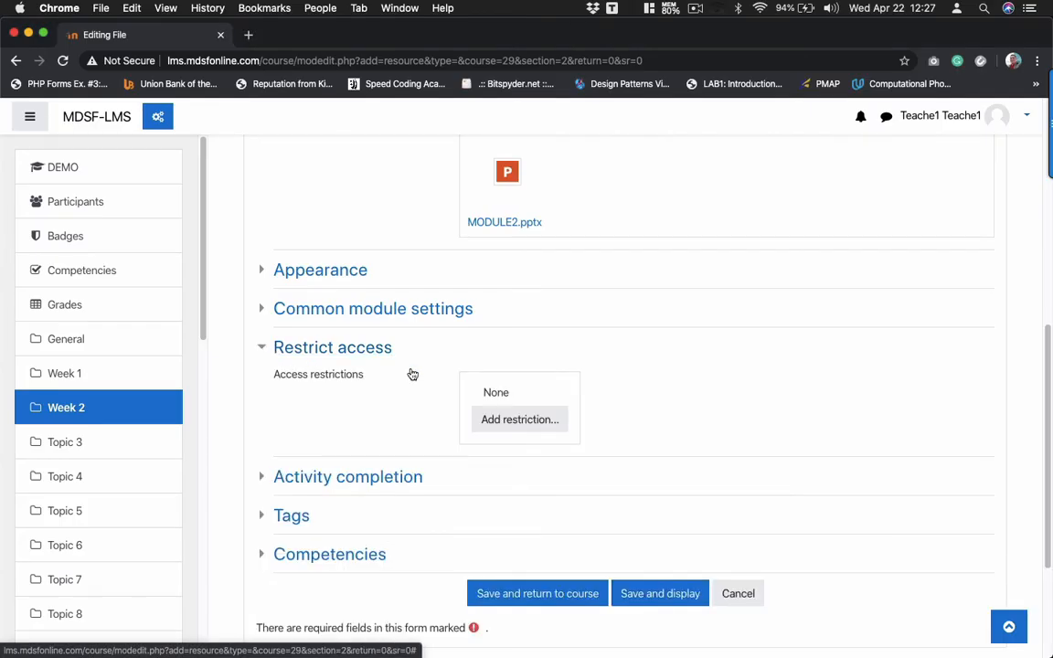
click(484, 419)
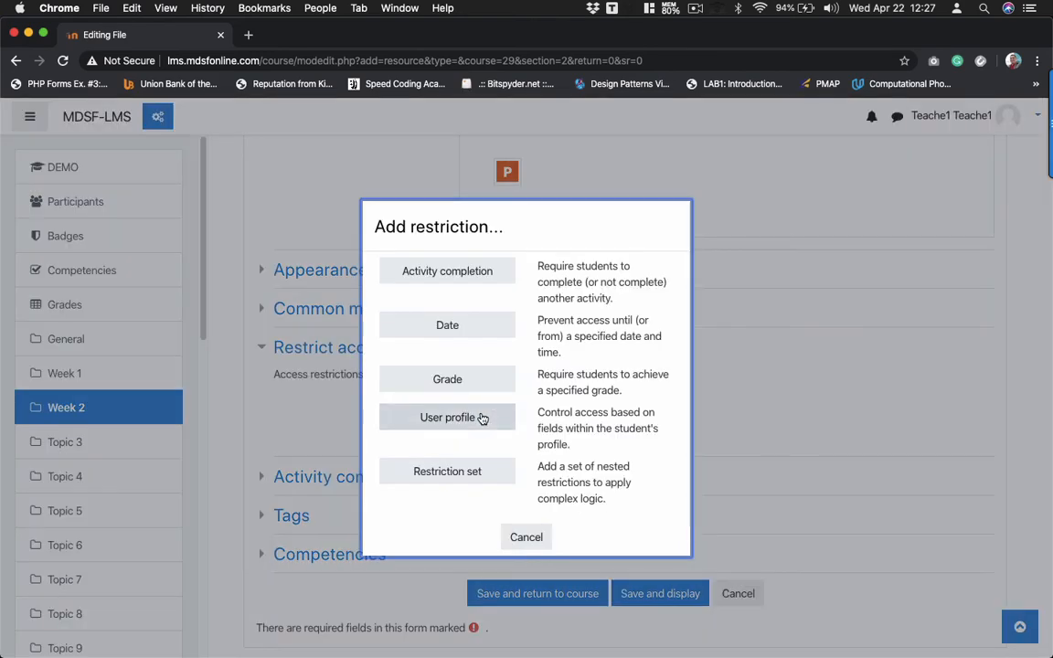
key(super+Tab)
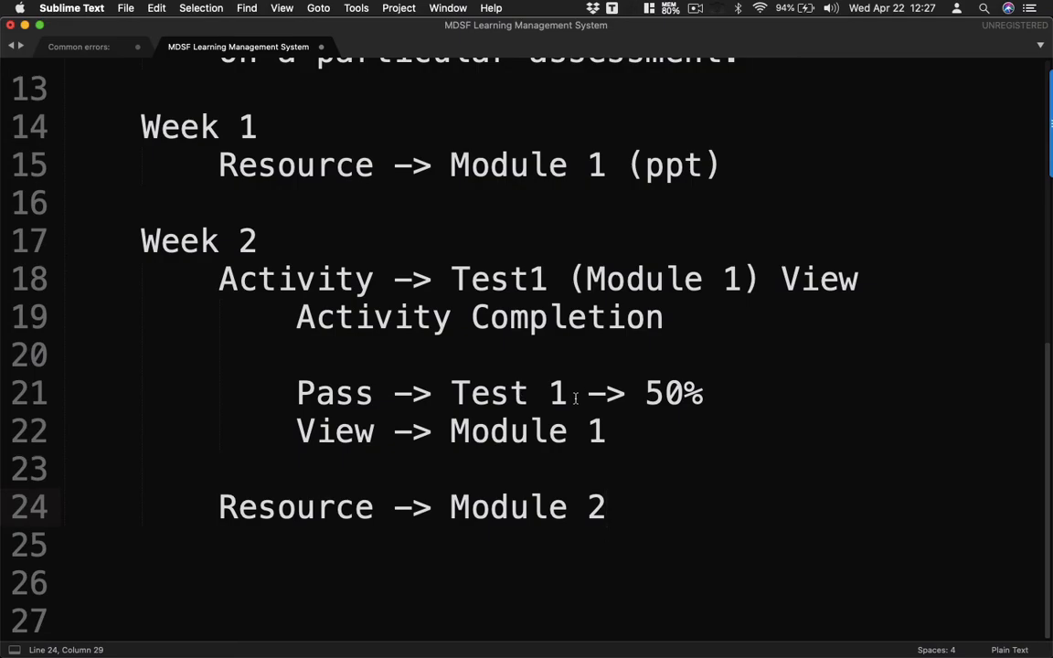
key(super+Tab)
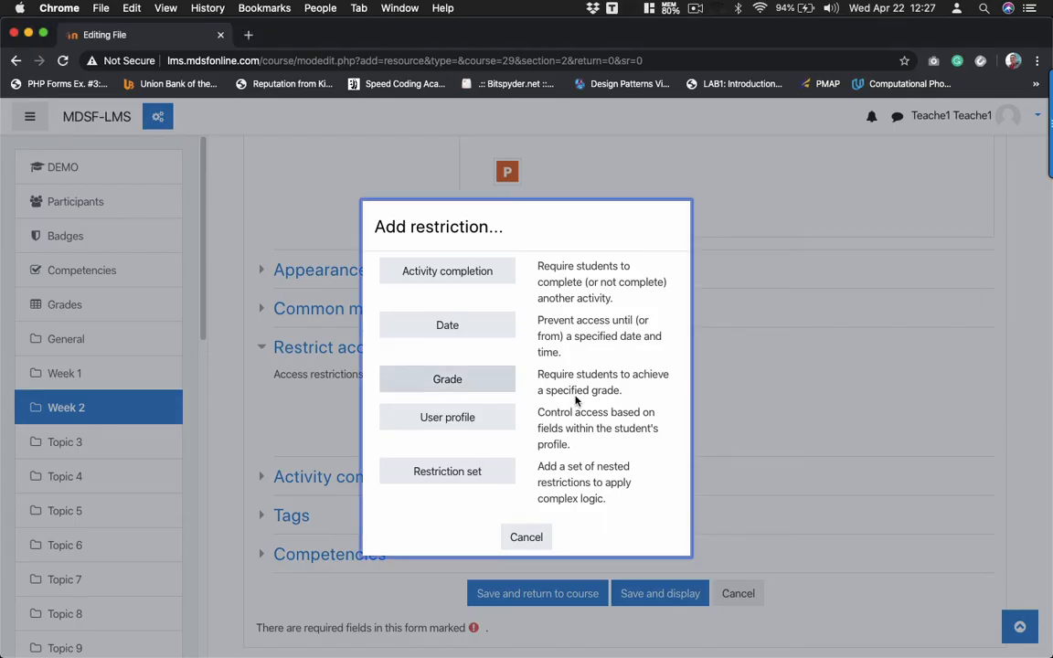
click(448, 380)
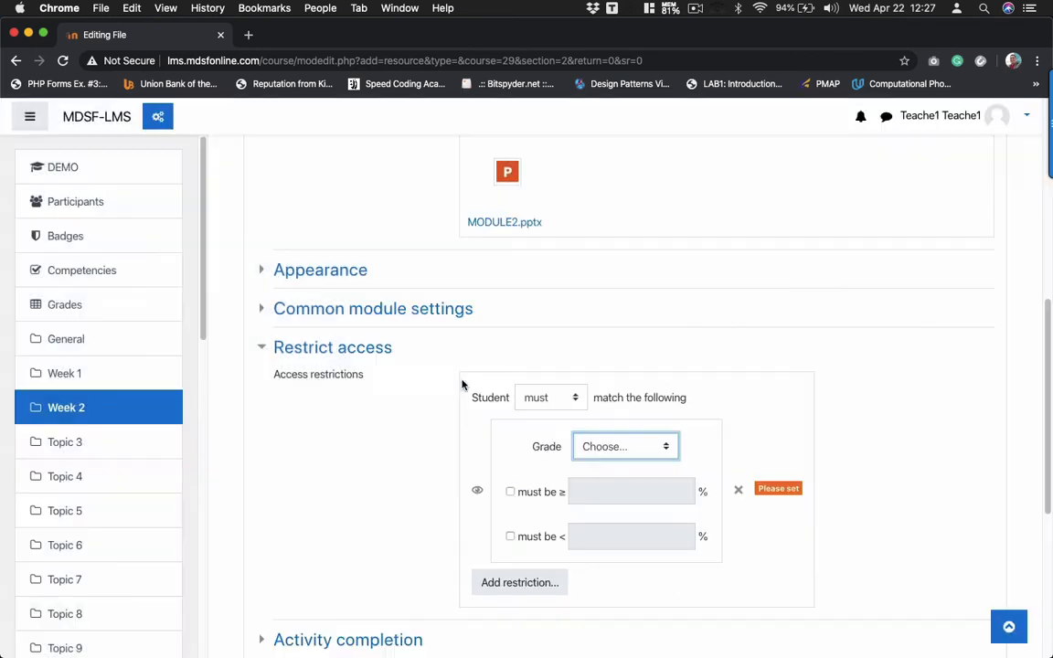
scroll(547, 359, down, 3)
click(625, 291)
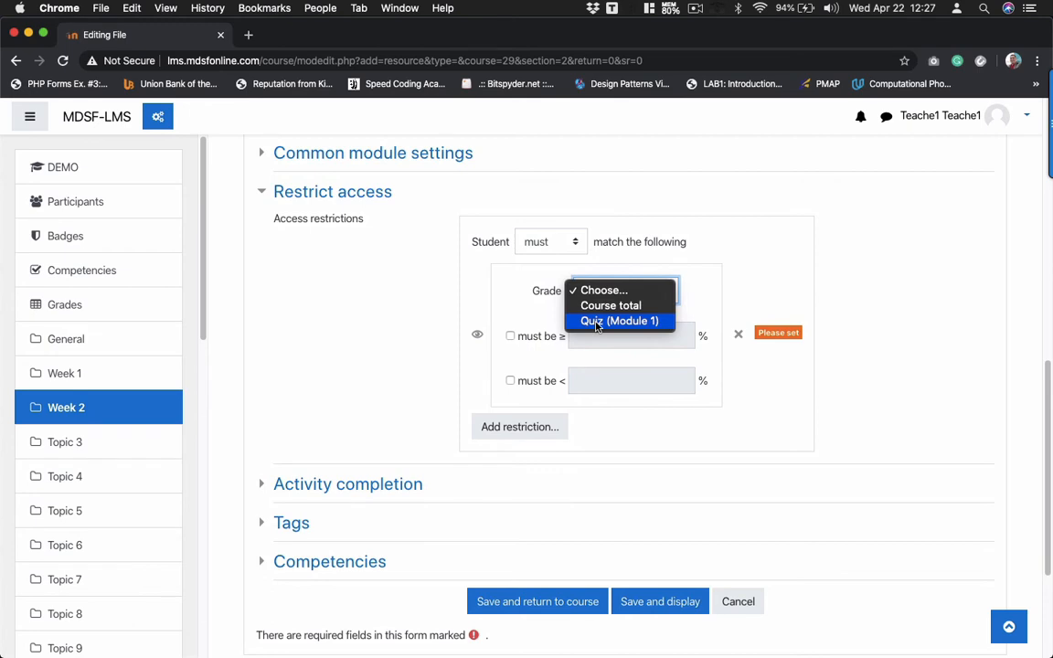
click(596, 322)
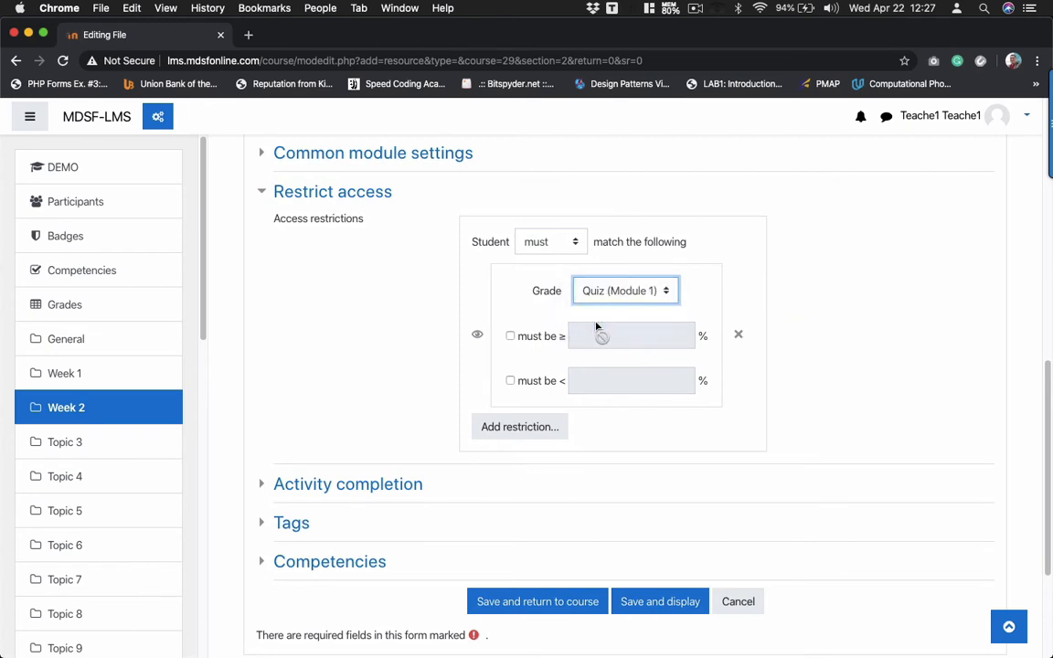
click(511, 337)
text(50)
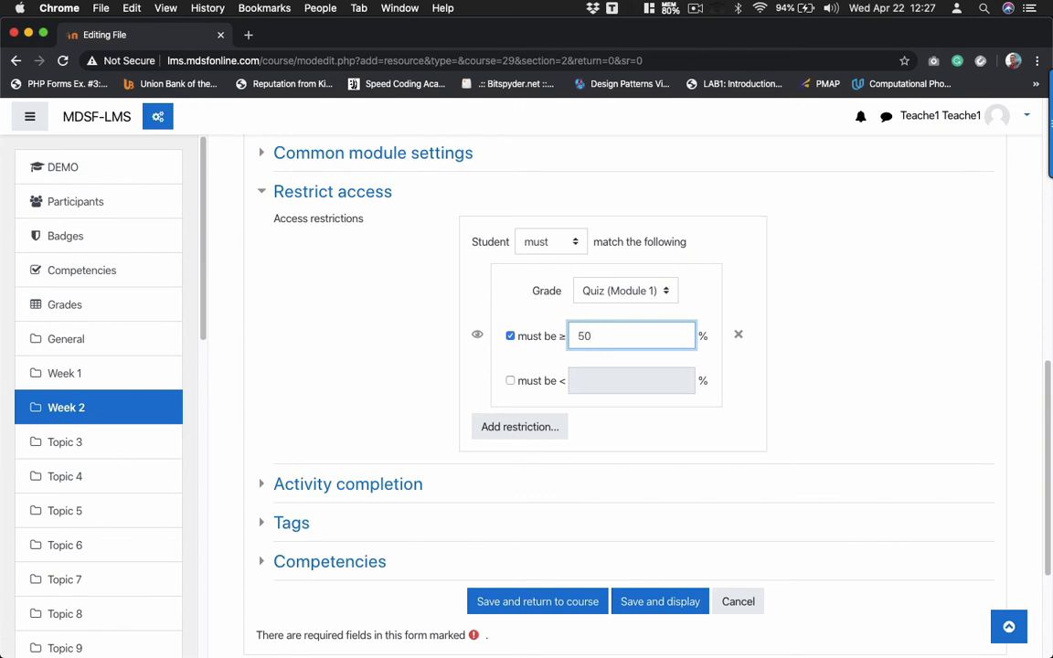
click(523, 430)
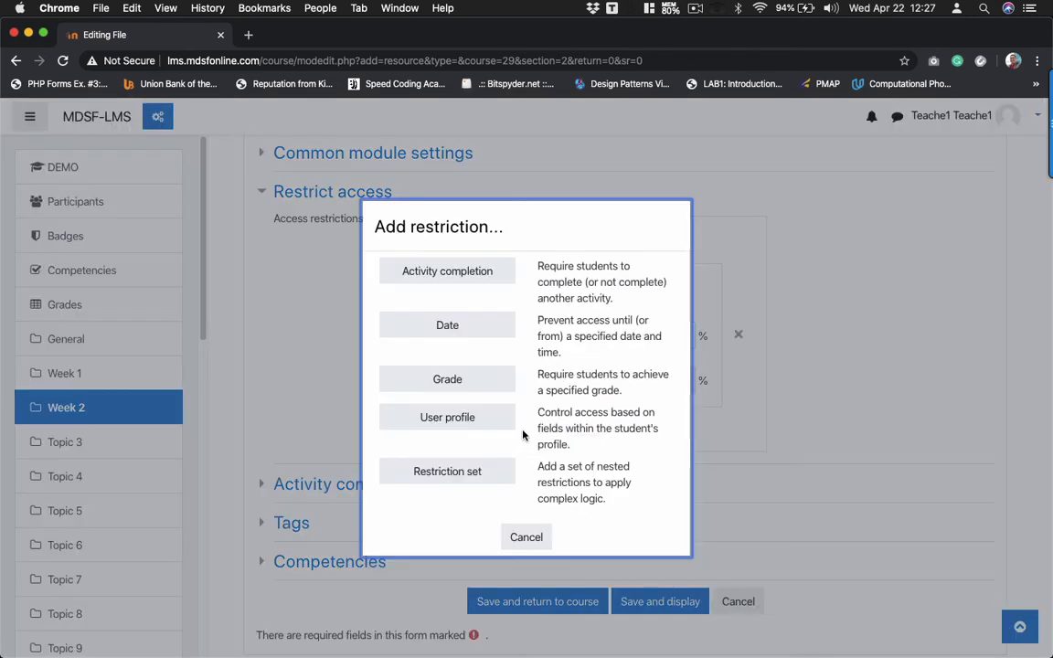
- Add a second restriction requiring completion of Module 1
click(455, 278)
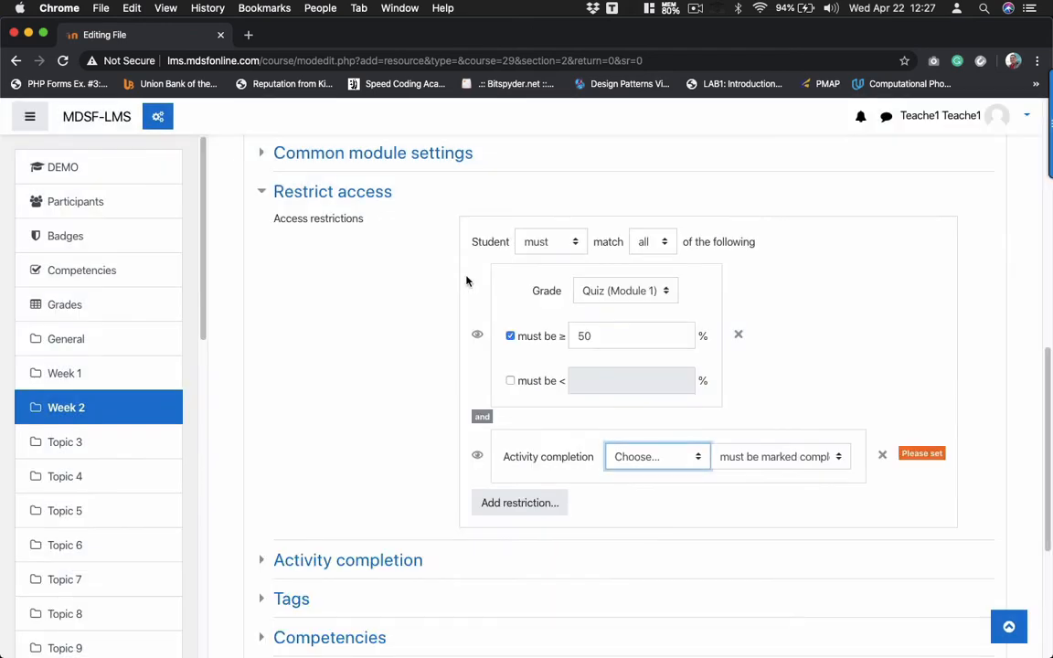
click(636, 460)
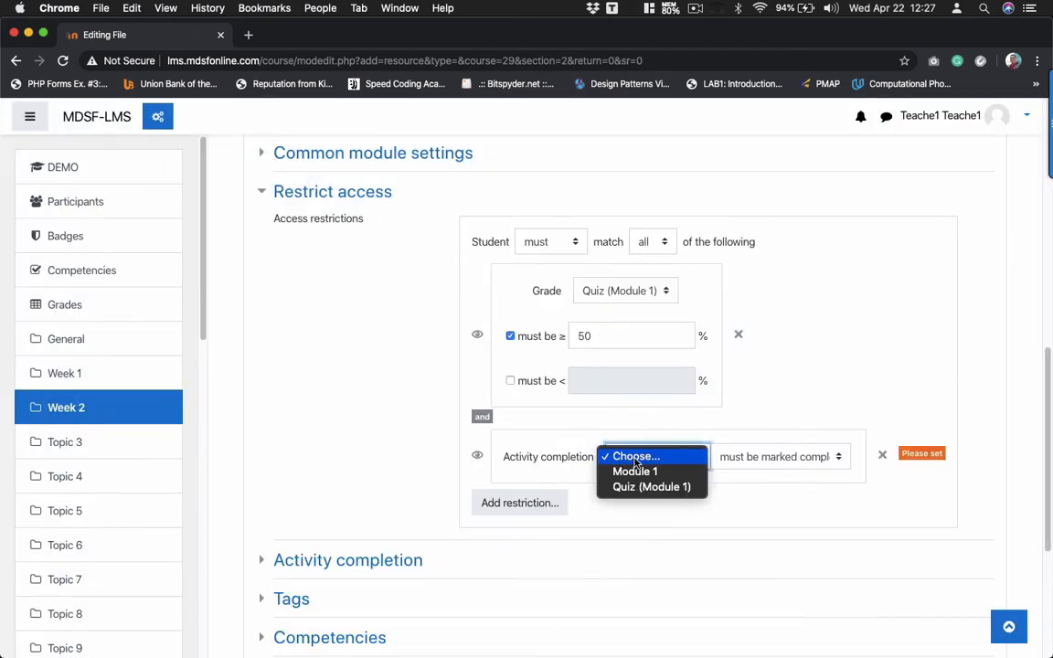
click(627, 473)
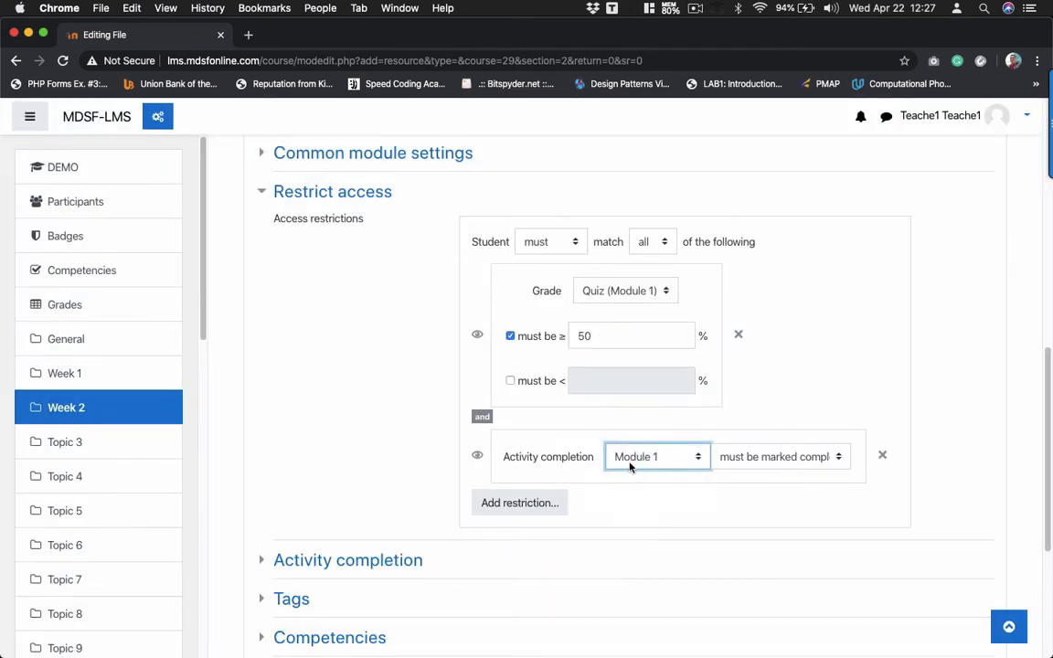
scroll(634, 461, down, 3)
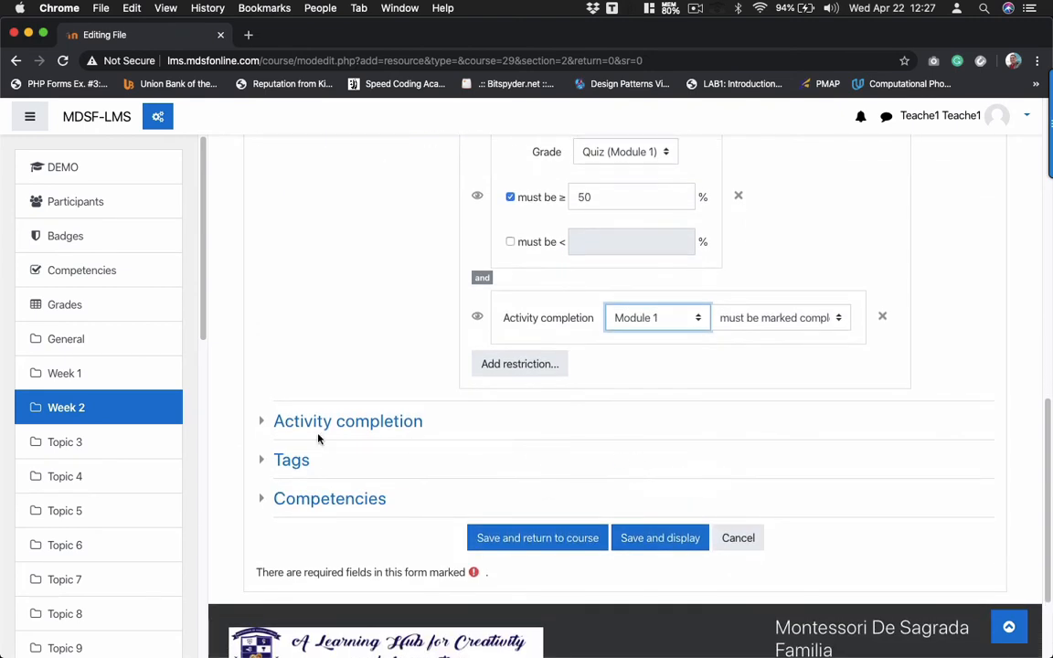
- Set completion tracking to automatic when conditions are met, save, and return to the course page
click(262, 423)
click(514, 461)
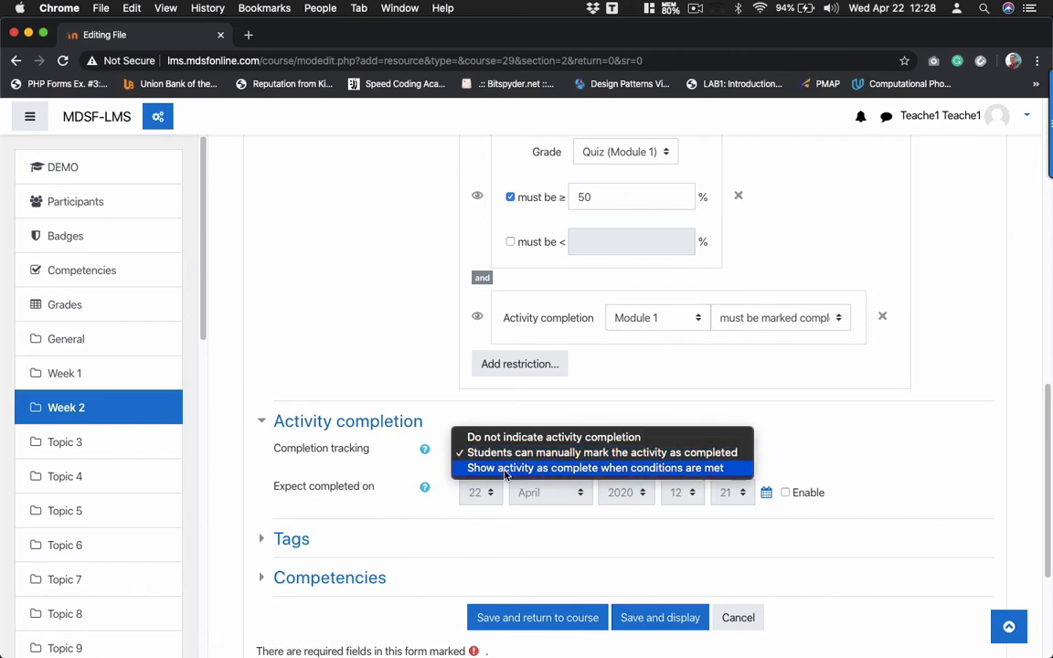
click(506, 468)
scroll(505, 474, down, 3)
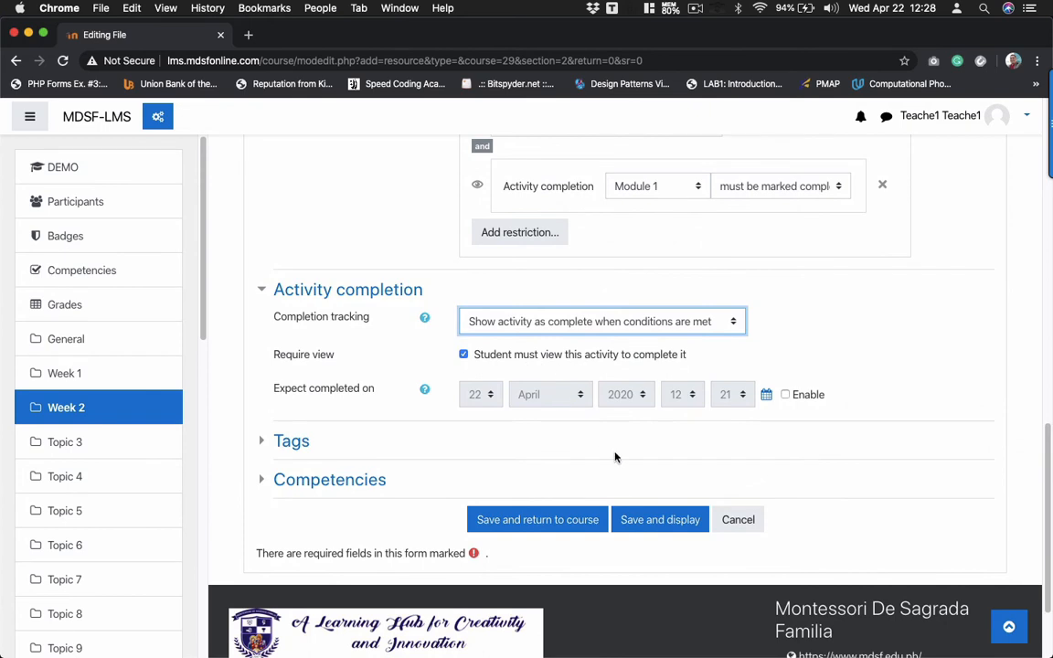
click(652, 520)
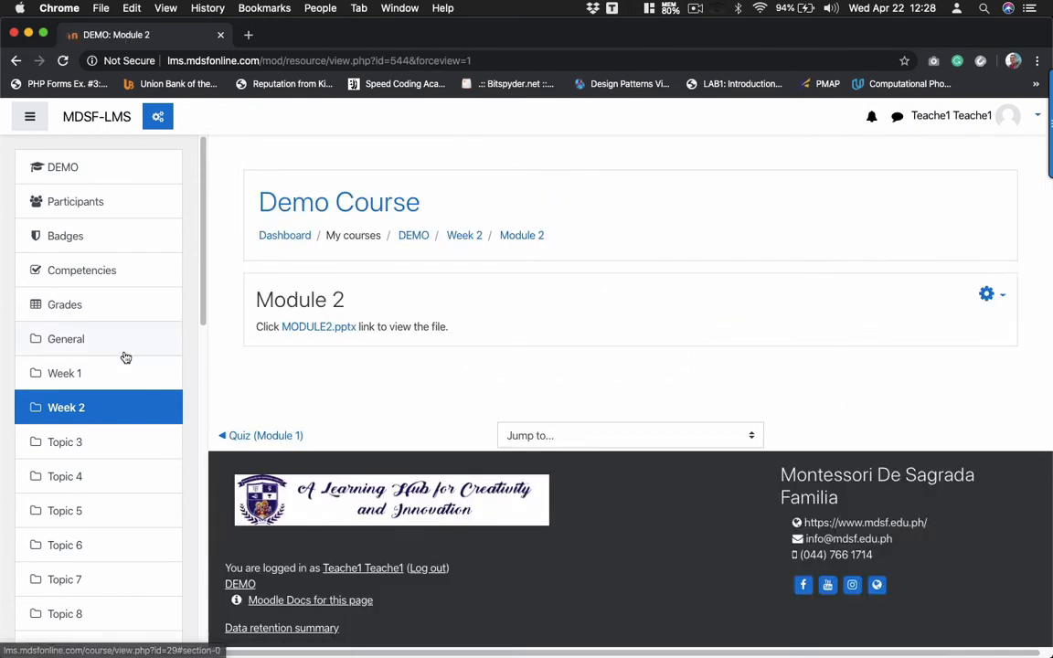
click(99, 338)
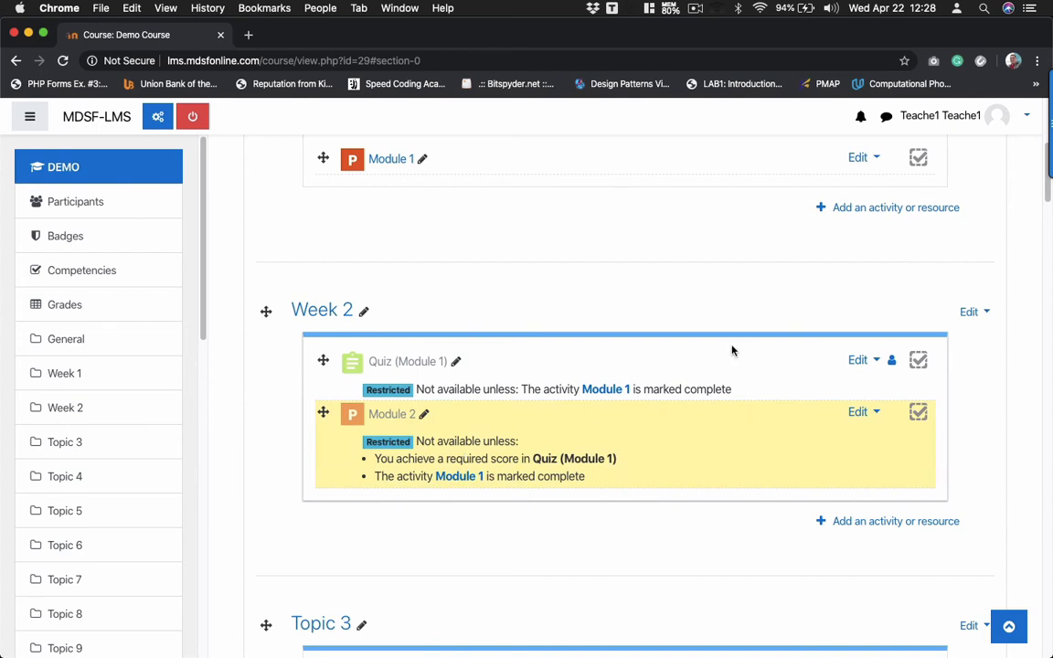
- Log out of the teacher account and sign in with the saved student login, scrolling to Course overview
click(965, 117)
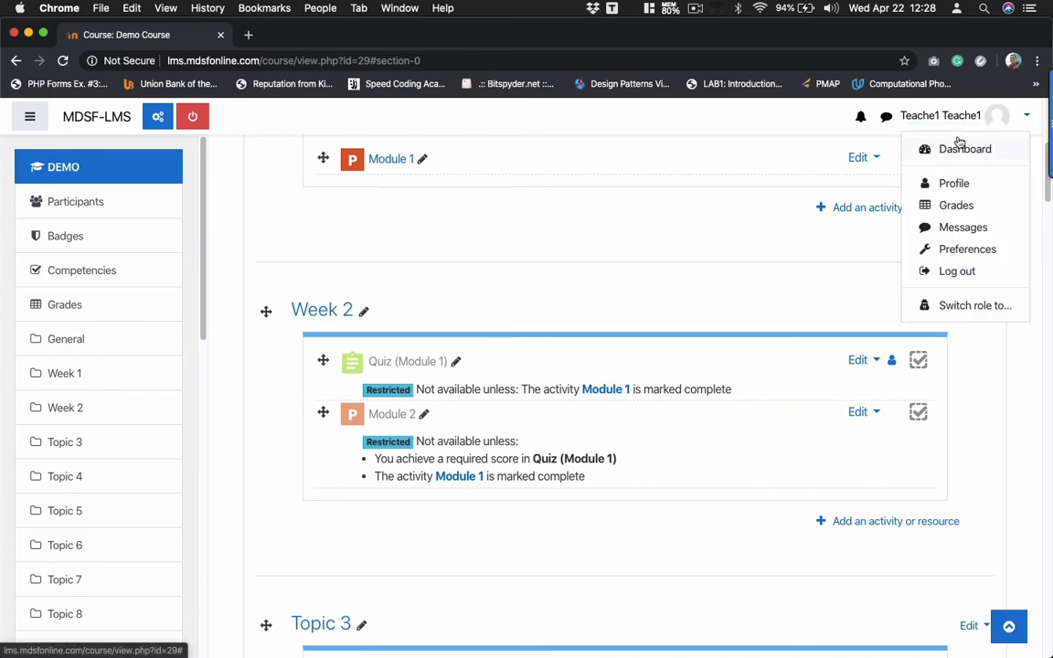
click(974, 269)
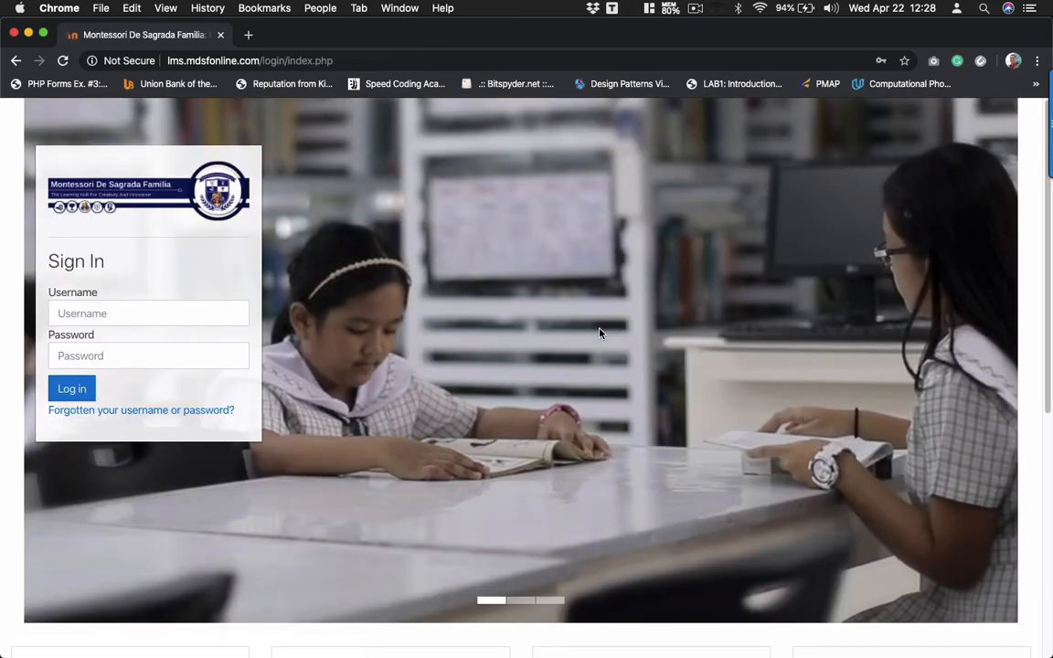
click(120, 306)
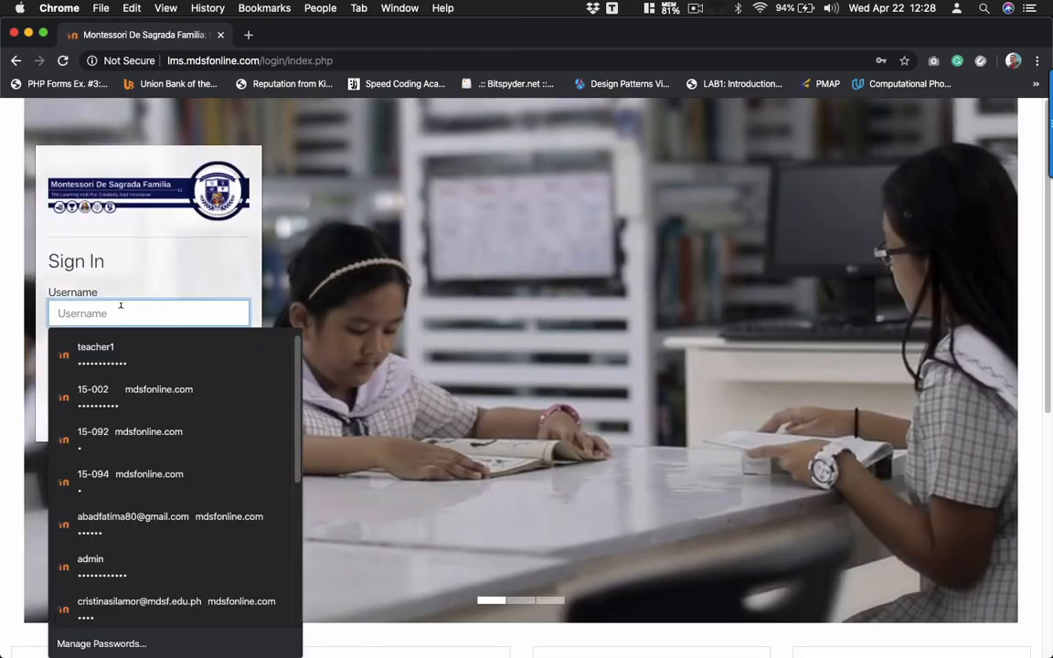
text(student1)
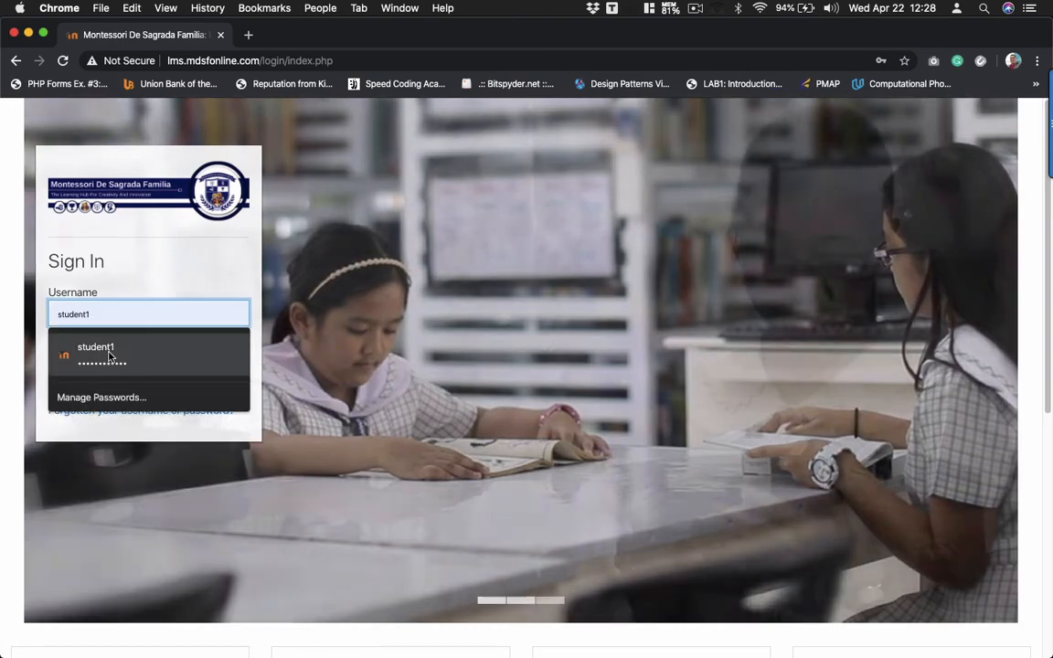
click(99, 360)
click(88, 389)
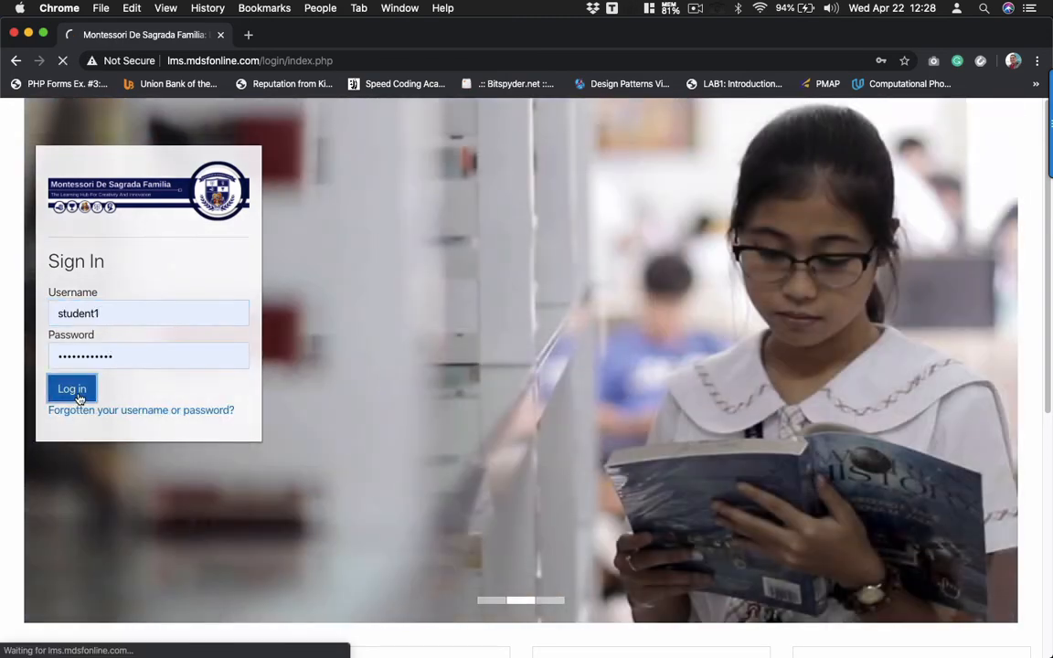
scroll(173, 397, down, 5)
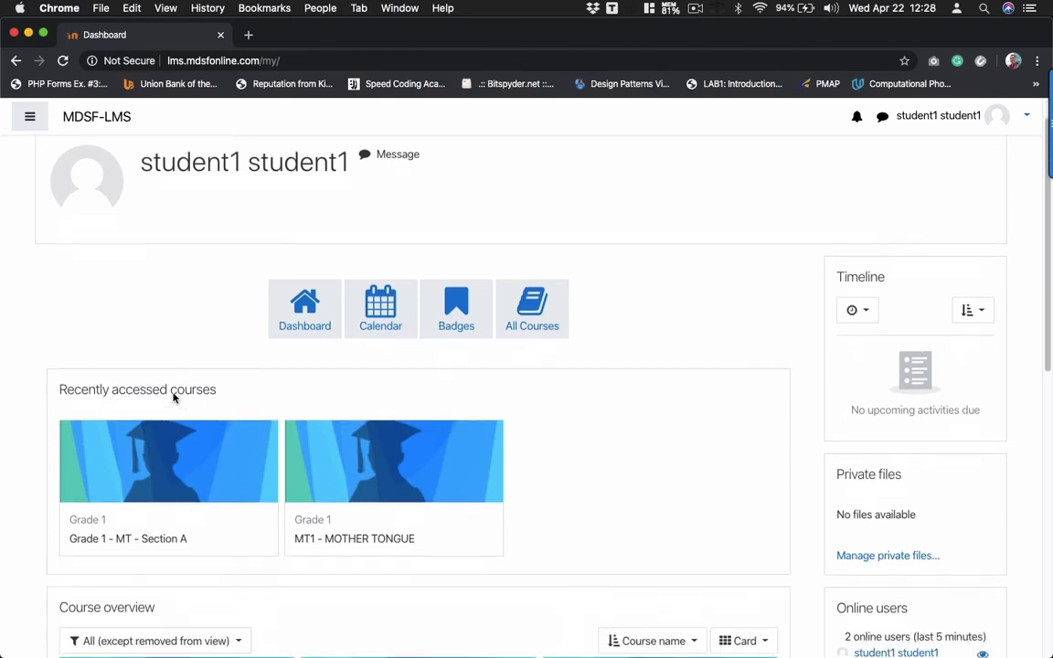
scroll(174, 397, down, 2)
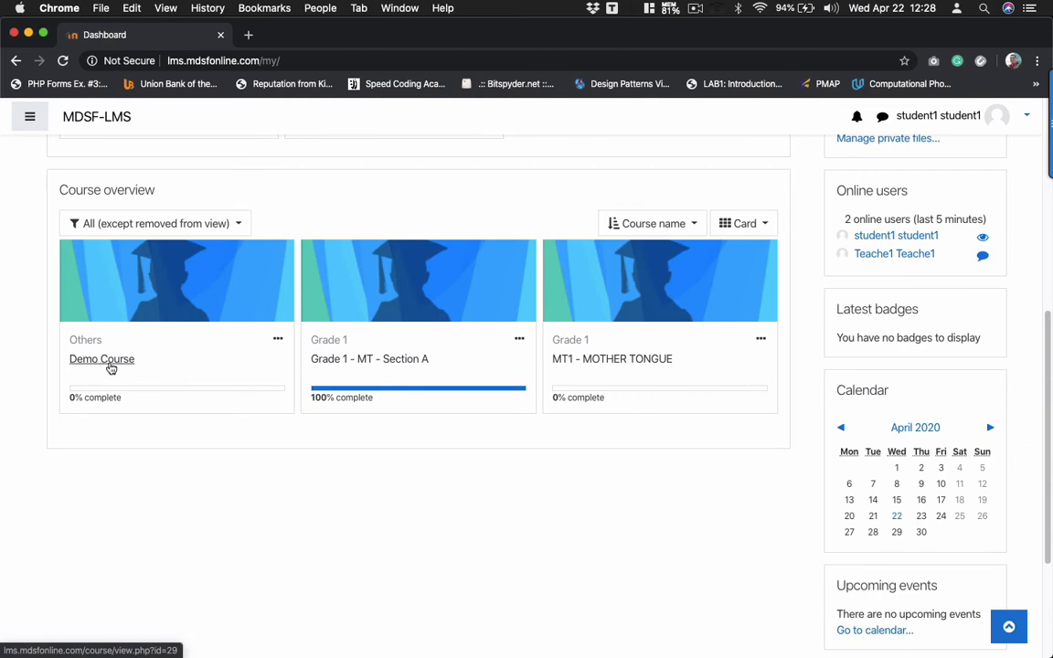
- Open Demo Course, check that Week 2's quiz and Module 2 are restricted, and show the navigation drawer
click(108, 361)
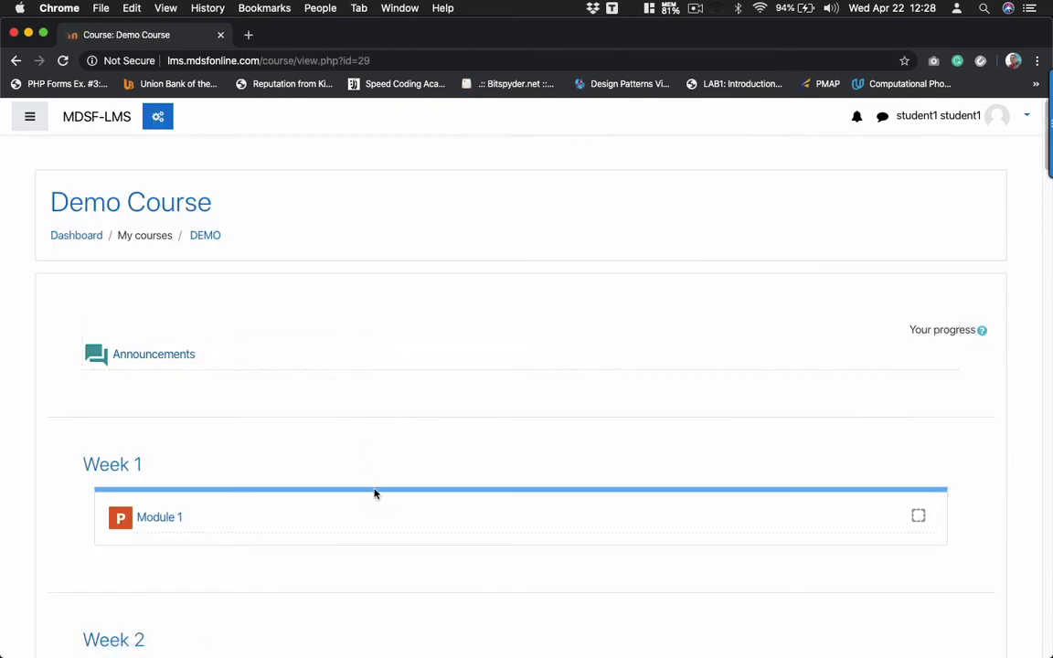
scroll(374, 498, down, 5)
scroll(374, 498, down, 2)
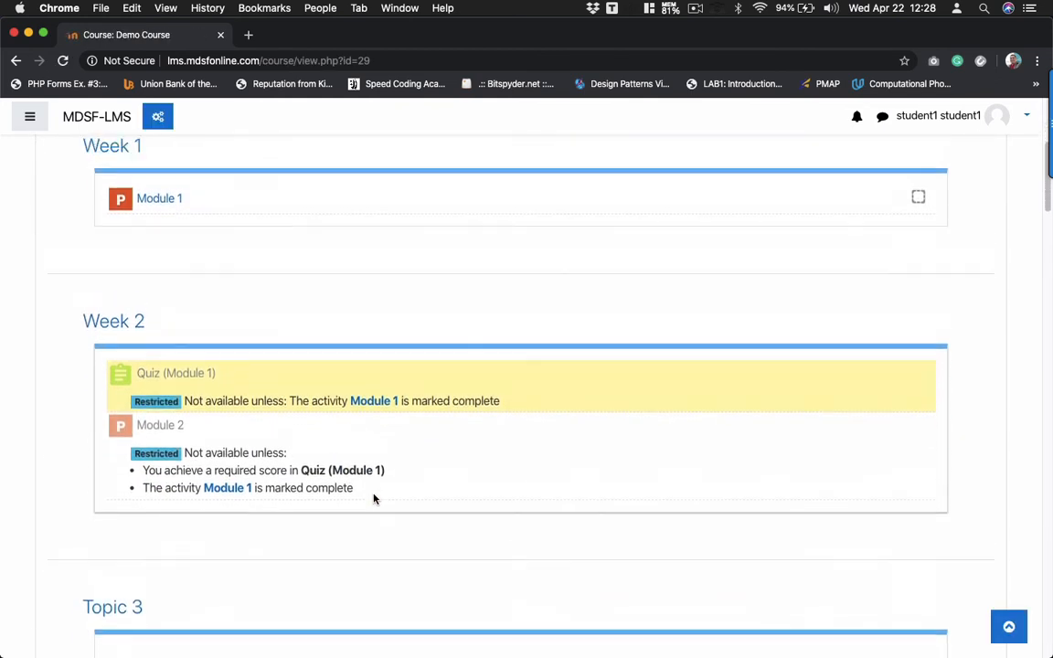
scroll(374, 498, up, 3)
scroll(374, 498, down, 2)
scroll(373, 498, down, 1)
scroll(374, 498, up, 1)
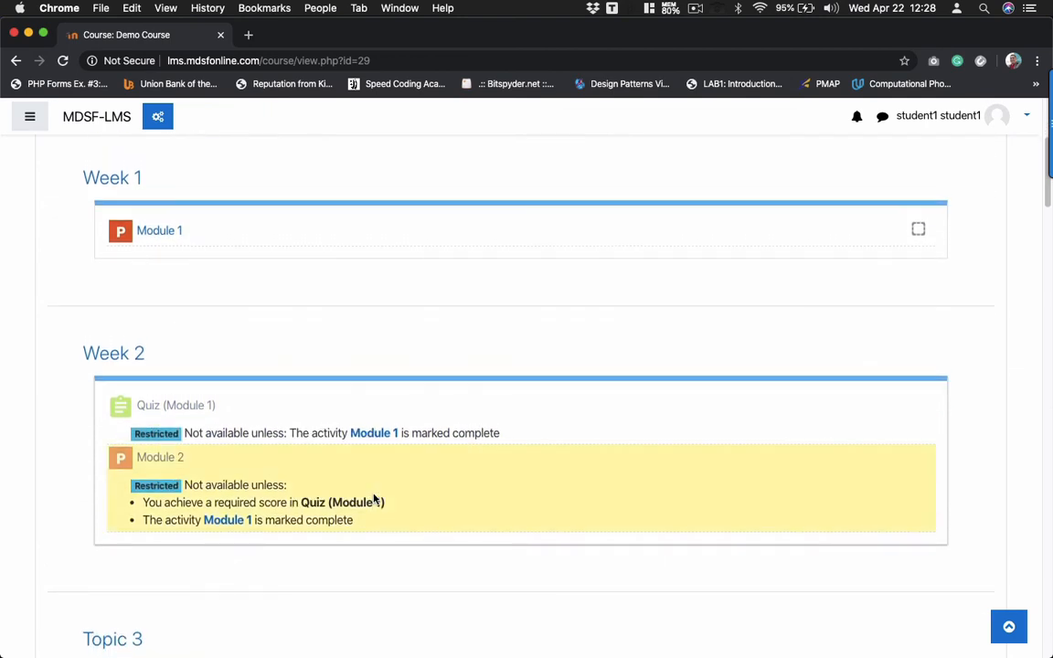
scroll(374, 498, down, 2)
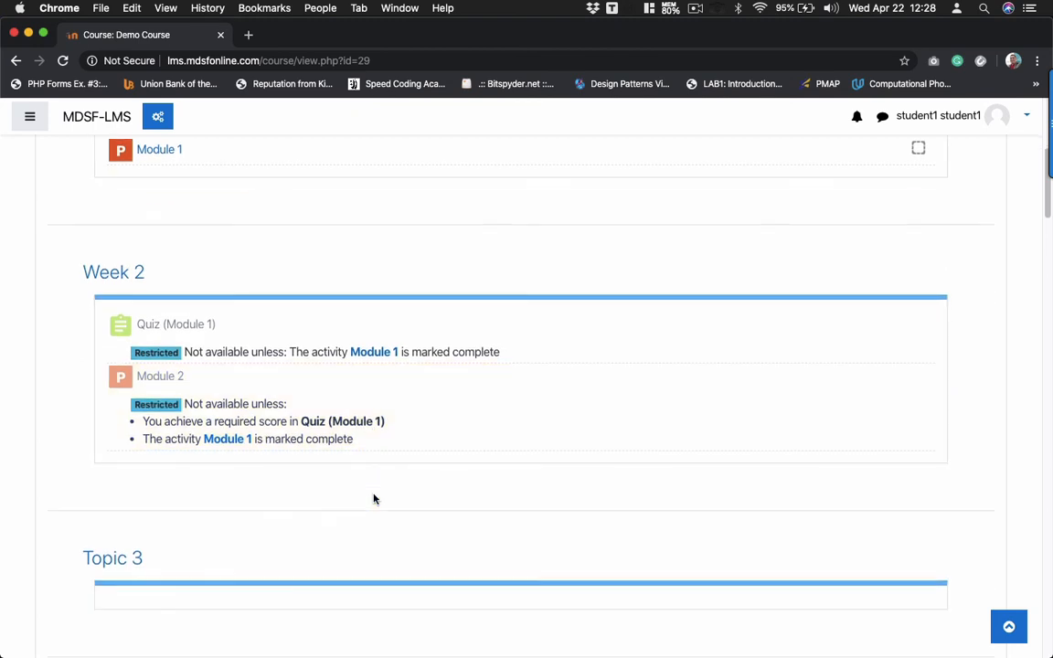
scroll(374, 498, up, 2)
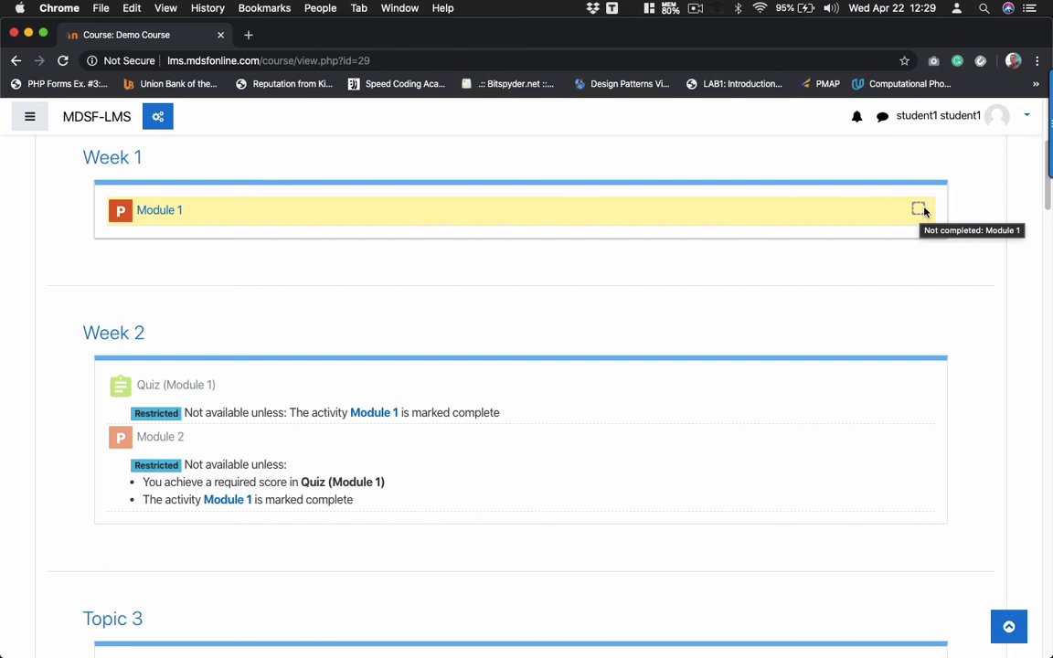
scroll(175, 496, down, 2)
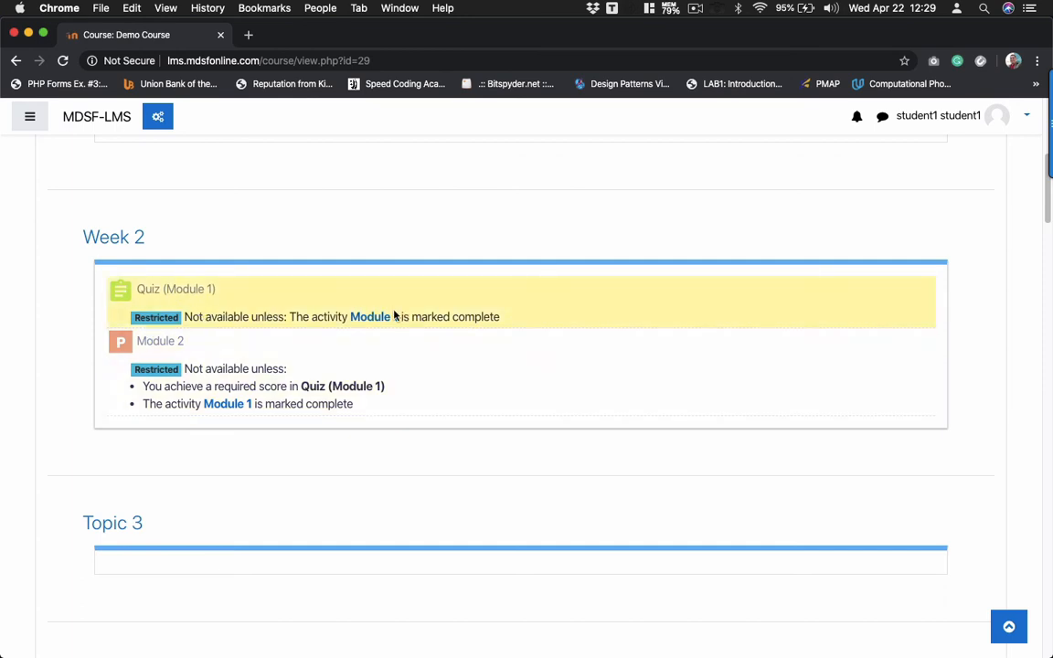
scroll(235, 222, up, 1)
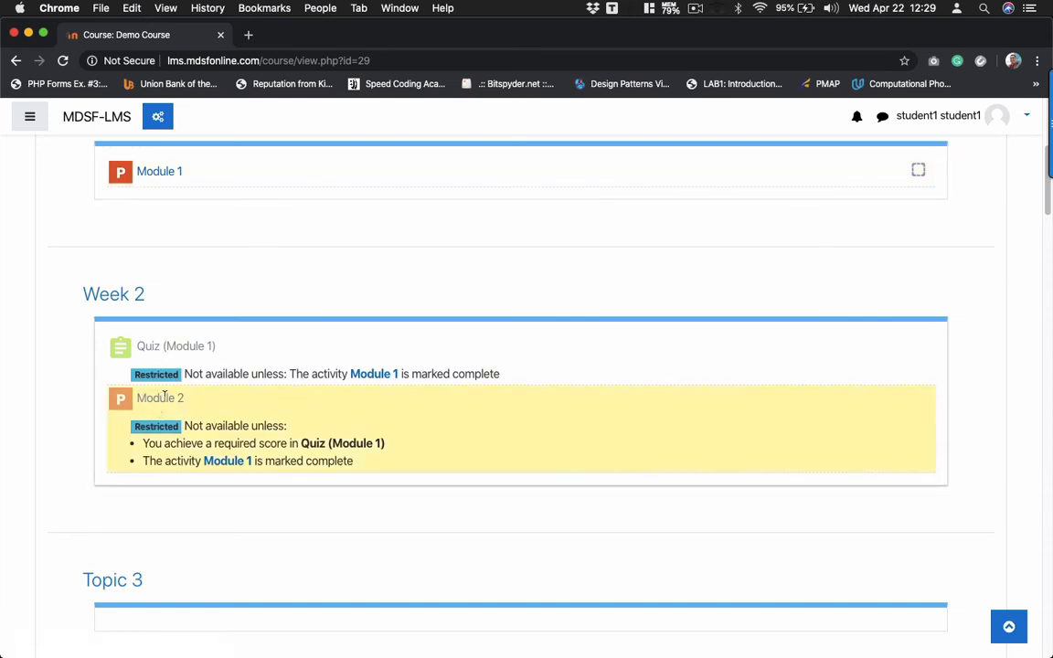
scroll(166, 393, up, 3)
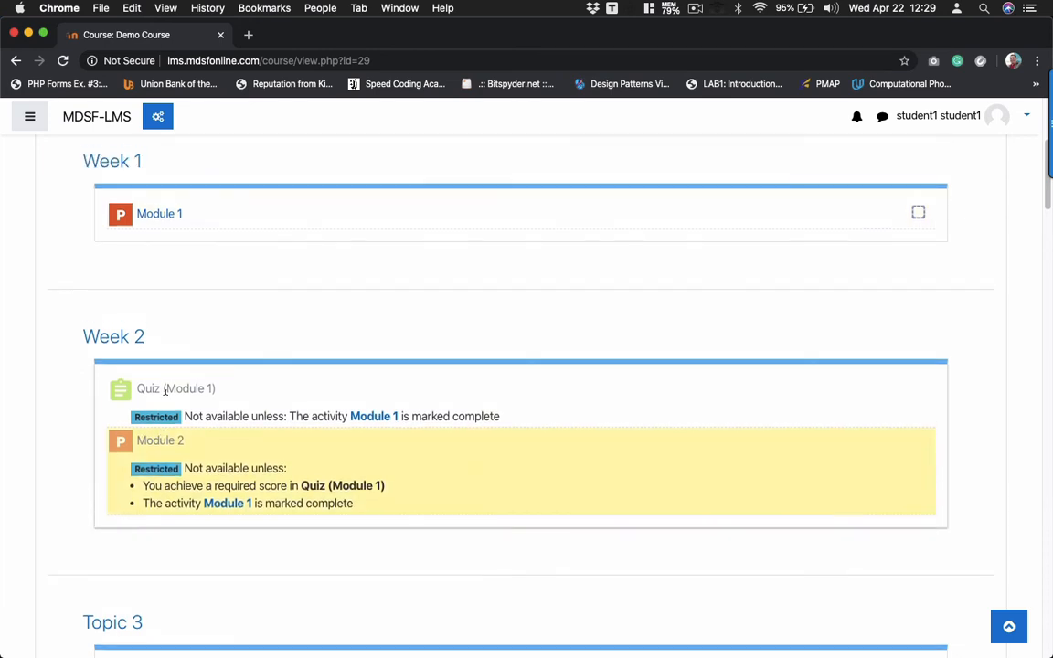
click(31, 117)
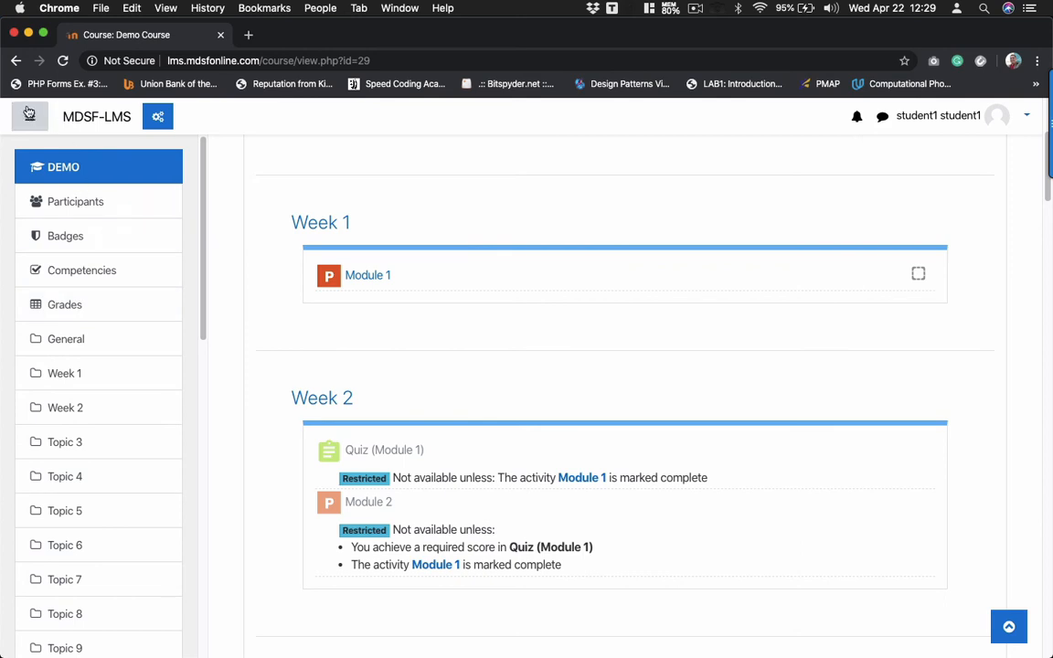
- Check the empty quiz grade, then open Module 1 and reload the course page to mark it complete
click(51, 309)
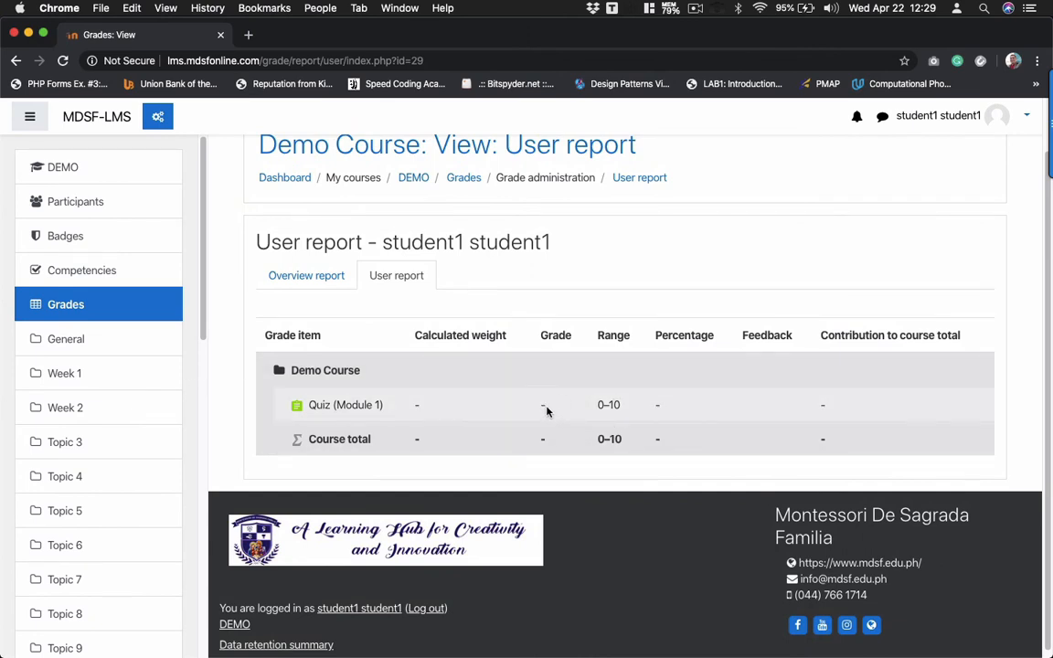
click(85, 161)
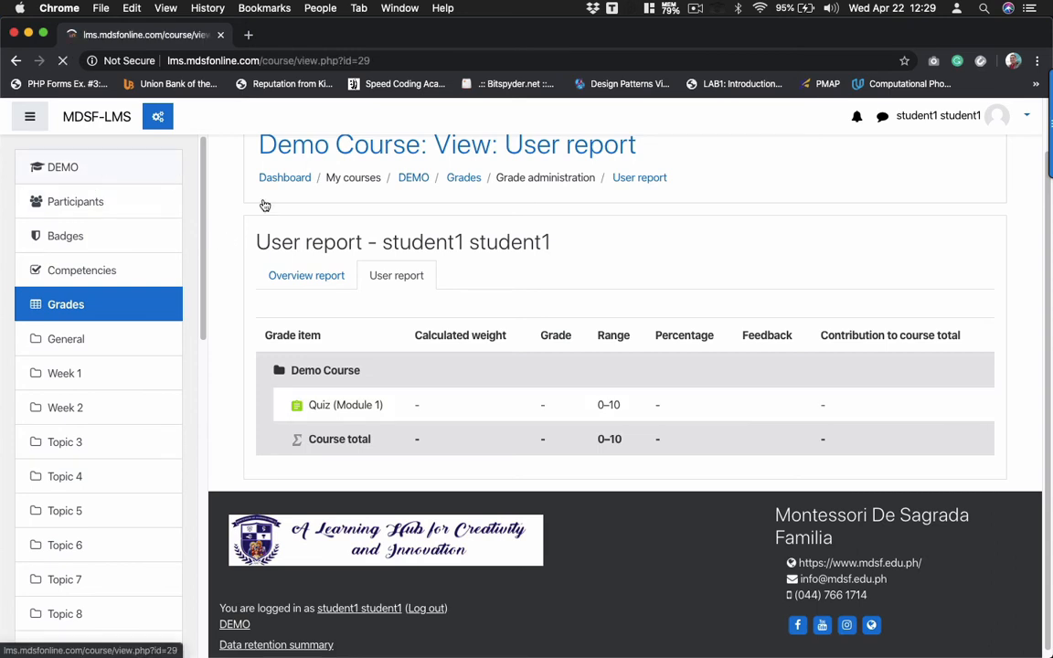
scroll(458, 446, down, 4)
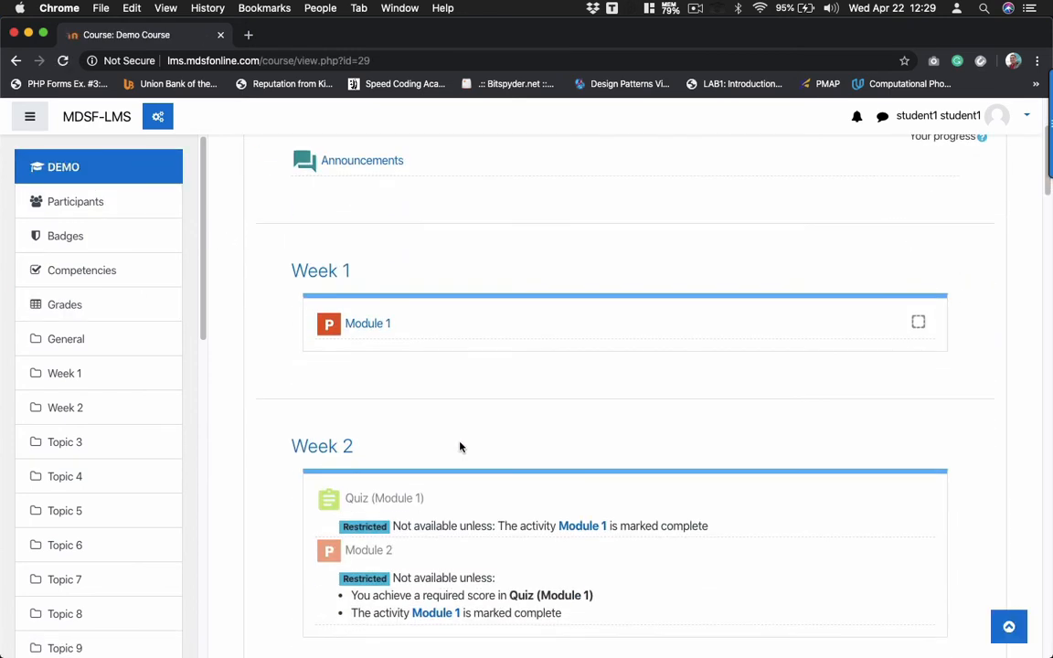
click(372, 331)
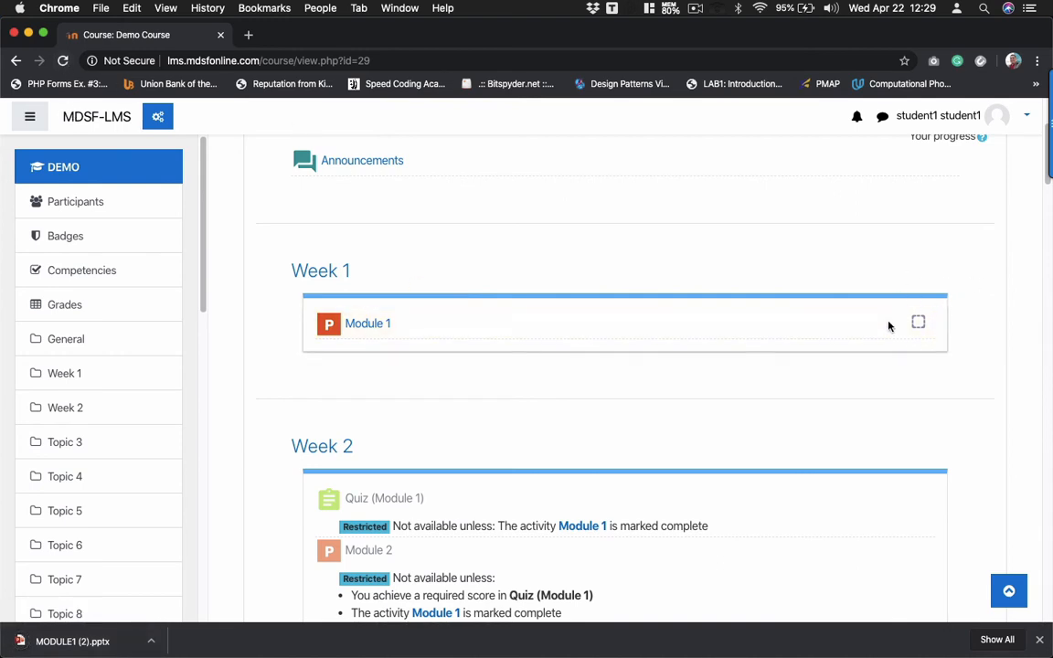
click(62, 60)
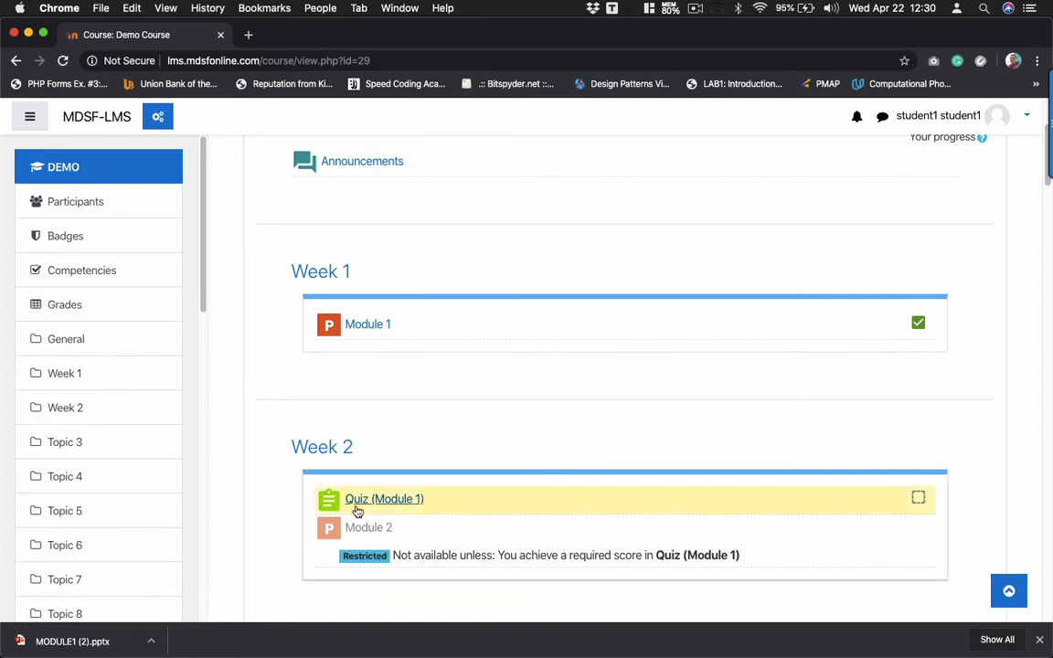
scroll(372, 501, down, 2)
scroll(371, 504, down, 1)
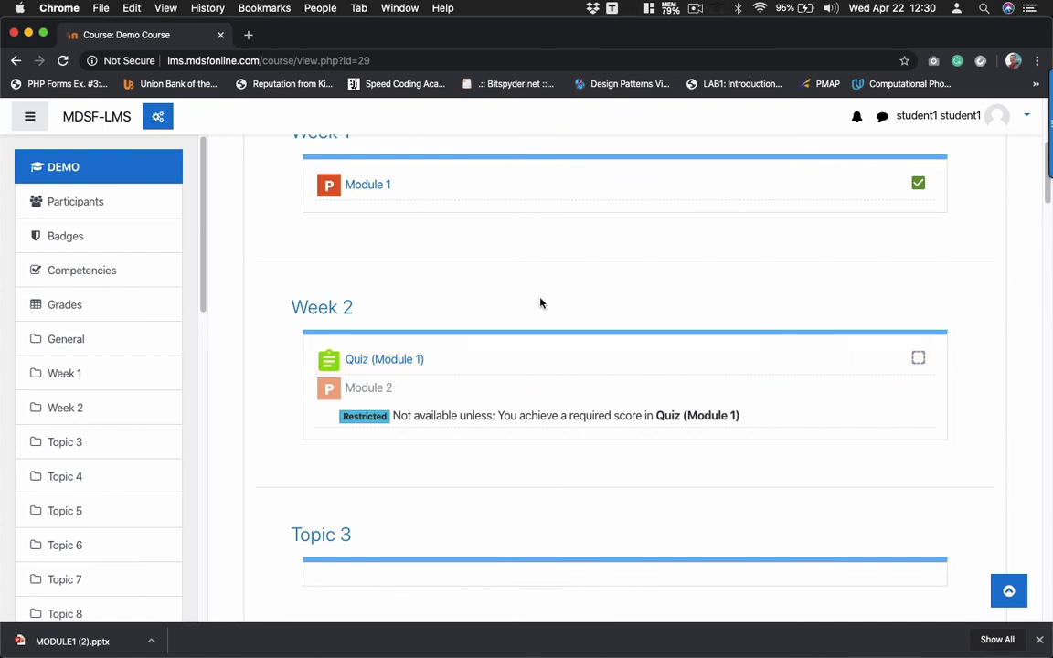
- Start a Quiz (Module 1) attempt, answering Yellow for question 1 and True for question 2
click(404, 360)
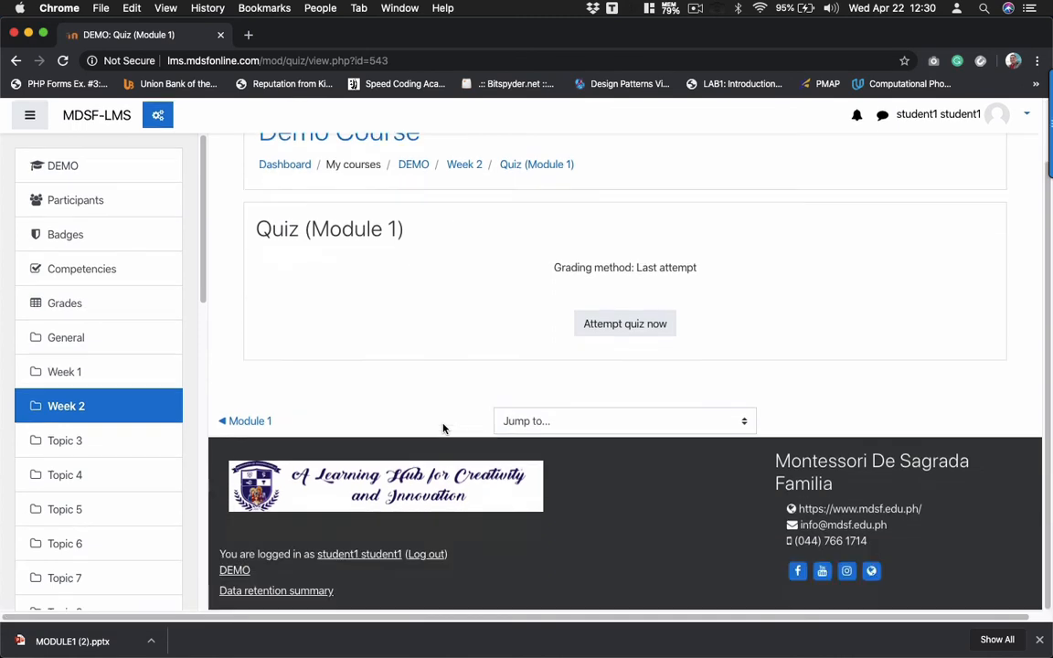
click(620, 328)
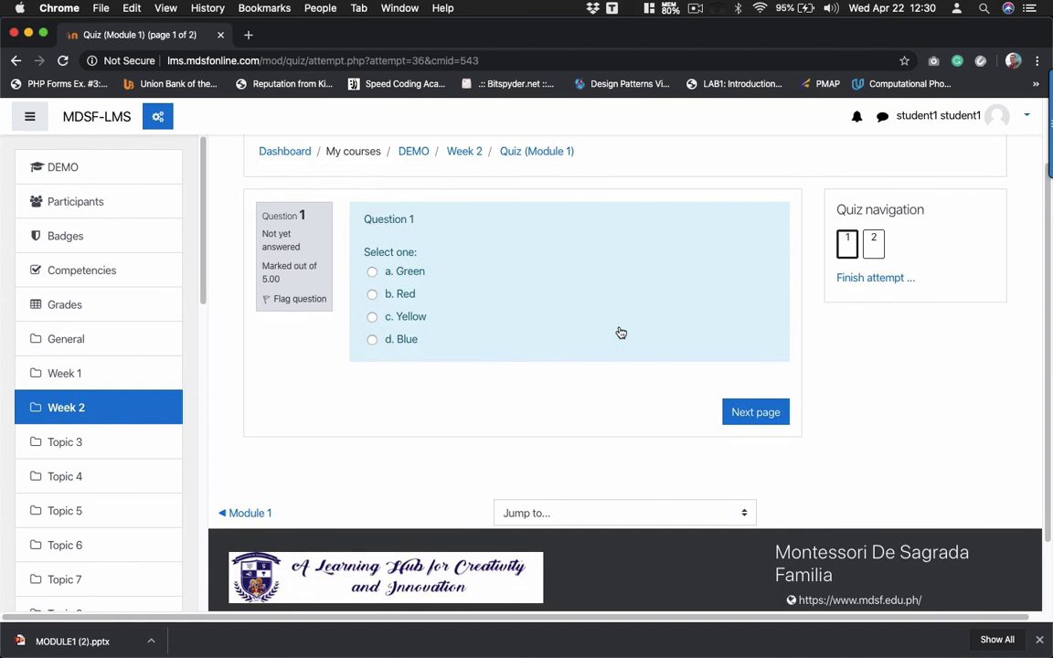
click(372, 318)
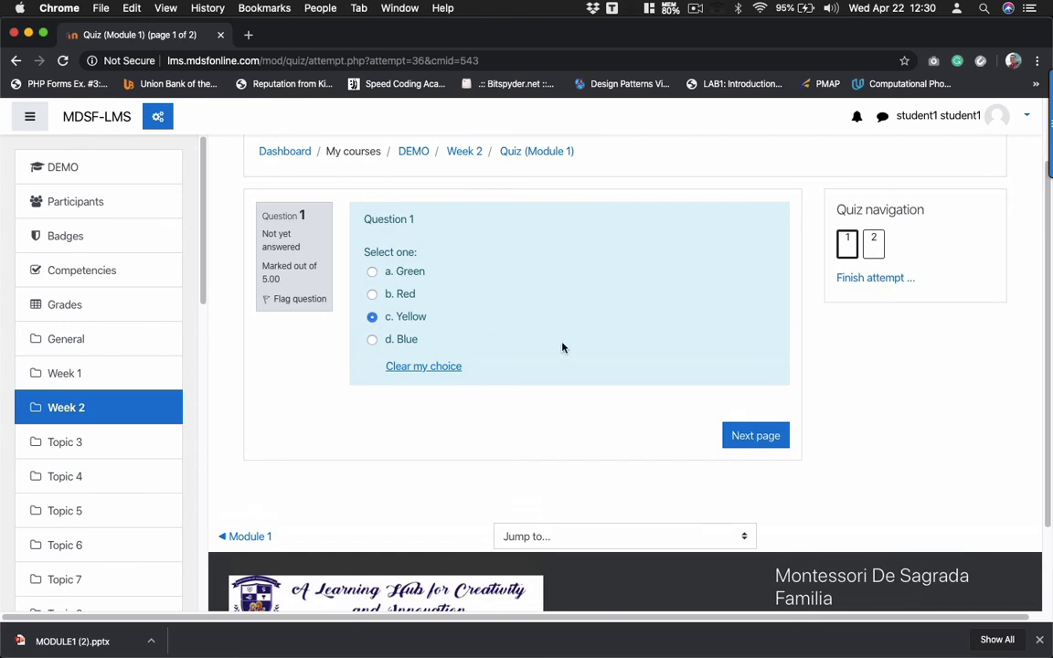
click(757, 437)
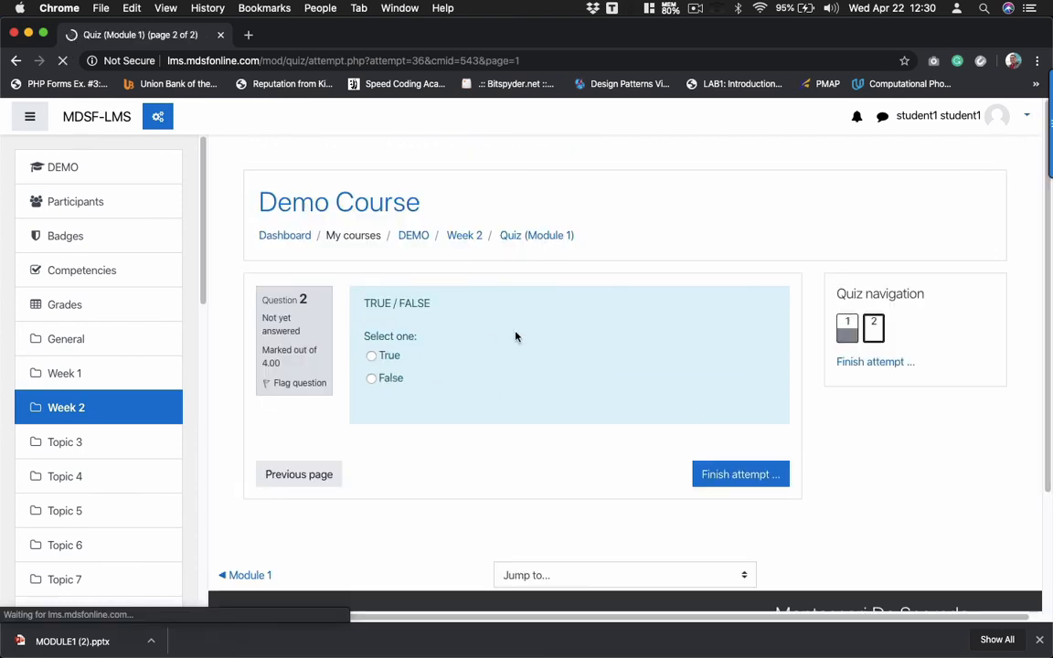
click(373, 357)
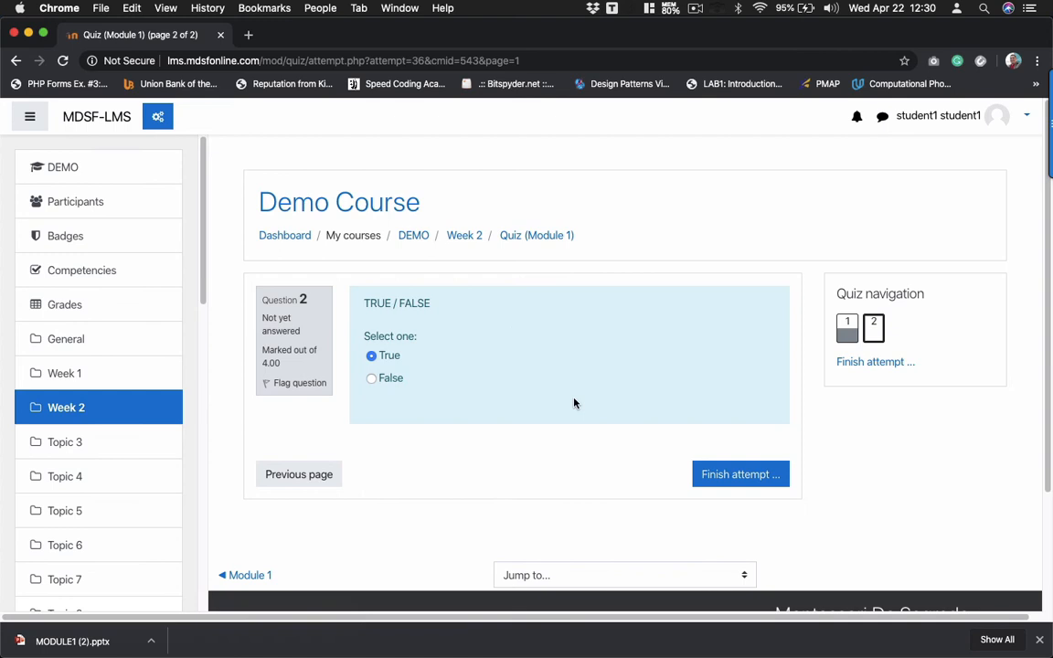
- Submit the attempt and review its 0.00 / 10.00 result
click(729, 475)
scroll(663, 452, down, 2)
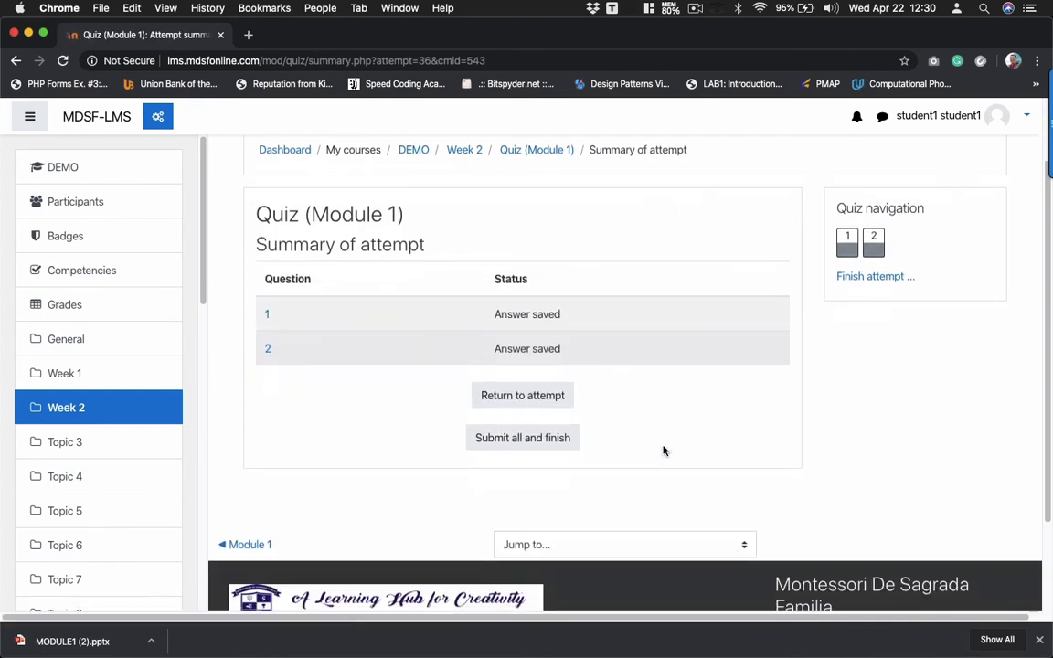
click(549, 445)
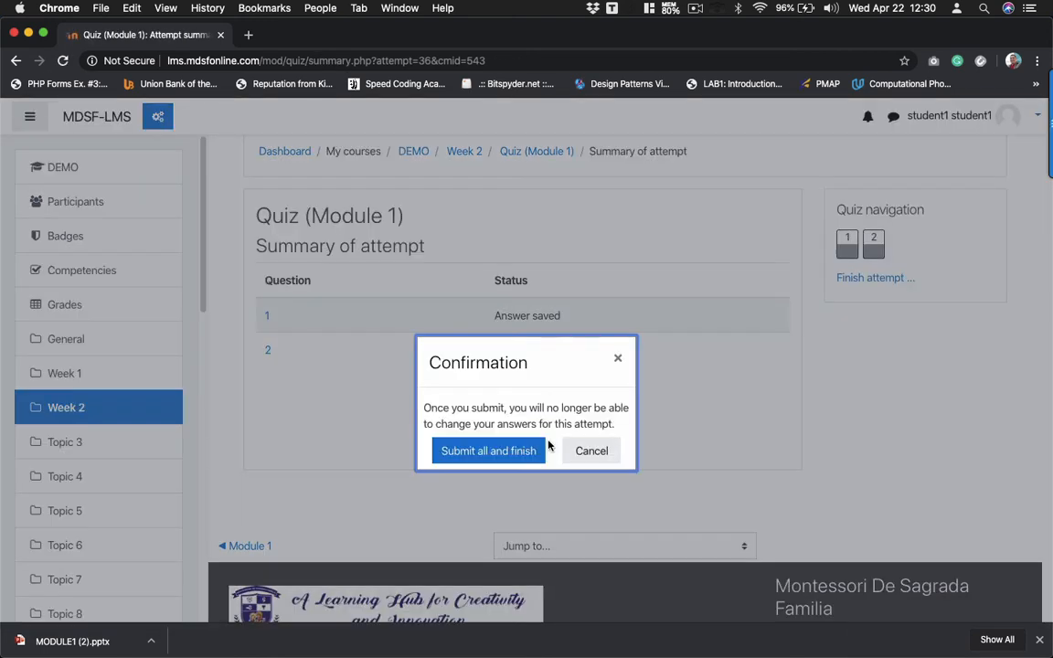
click(491, 448)
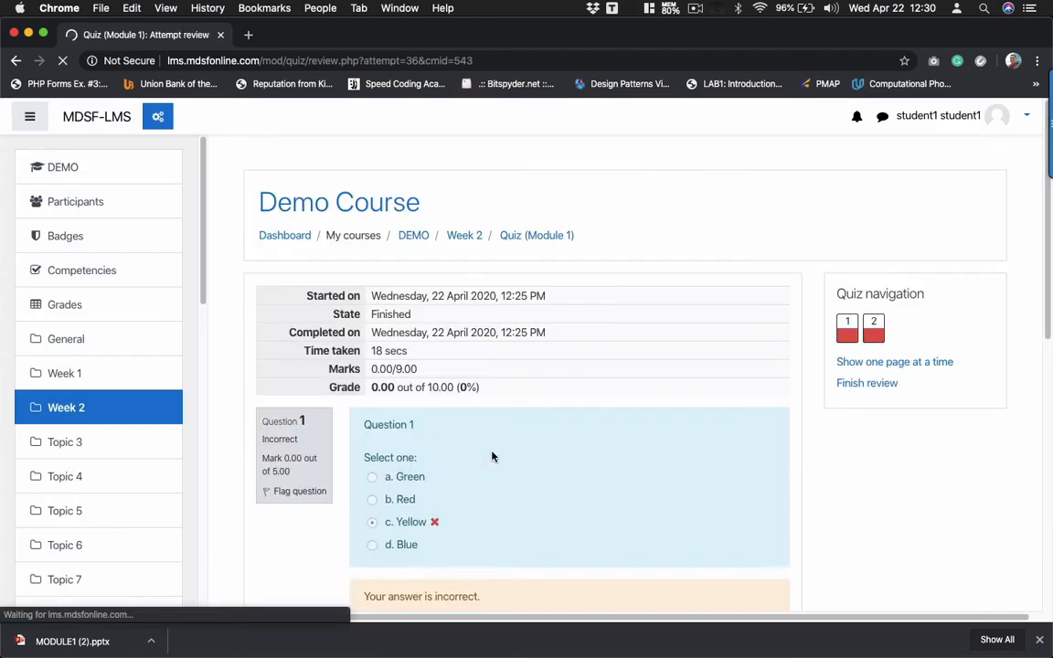
scroll(491, 453, down, 5)
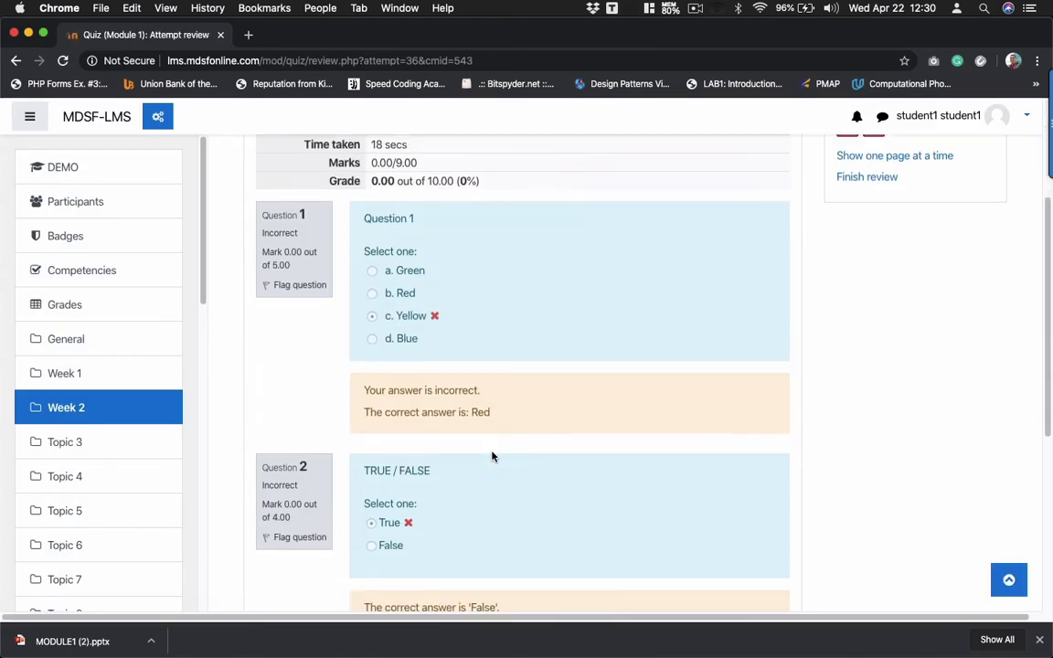
double_click(376, 182)
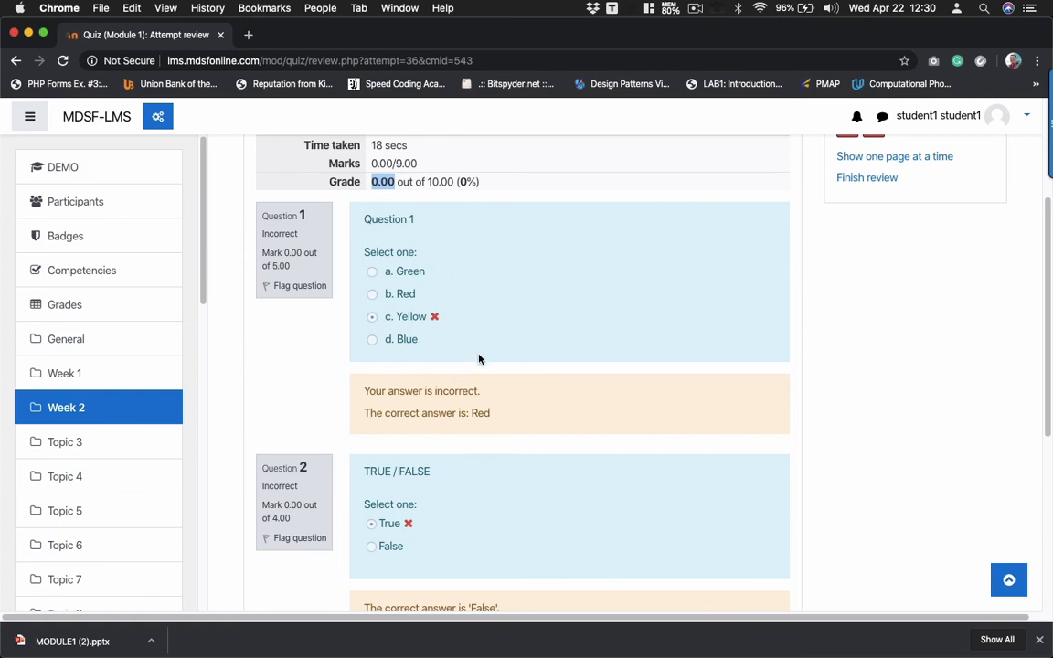
scroll(479, 360, down, 5)
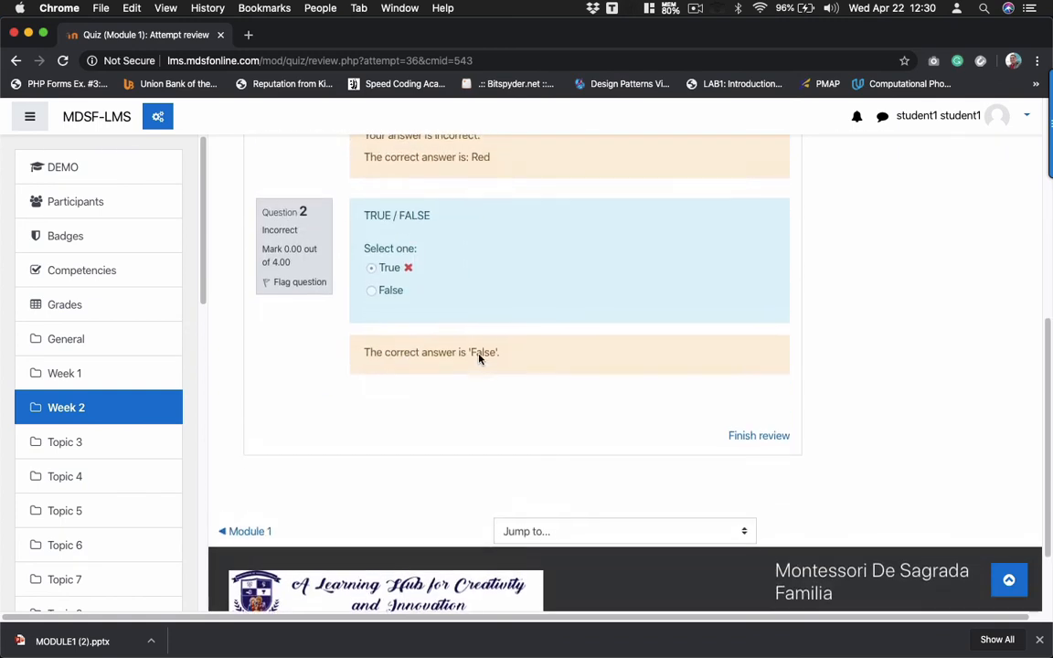
click(757, 447)
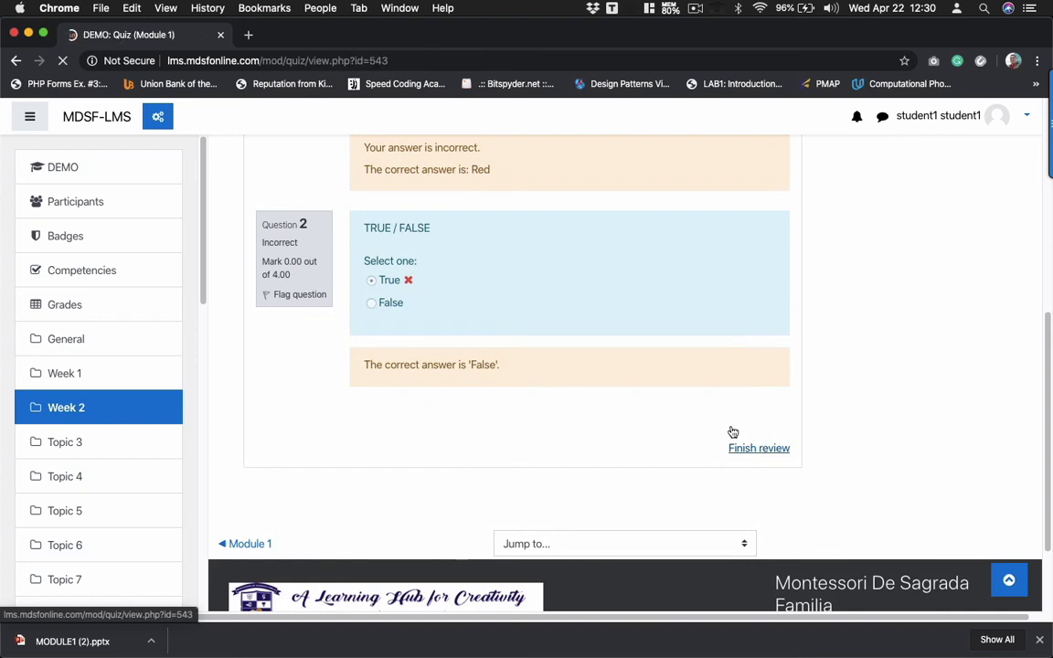
- Confirm the 0.00 quiz grade, then open the Demo Course page at Week 2
click(84, 304)
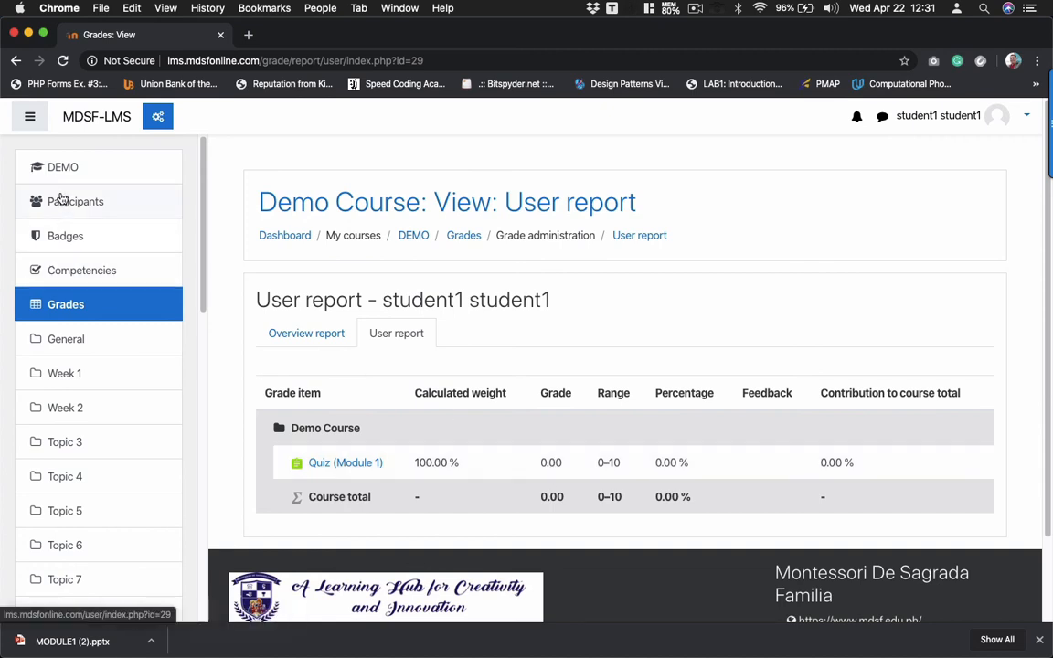
click(113, 342)
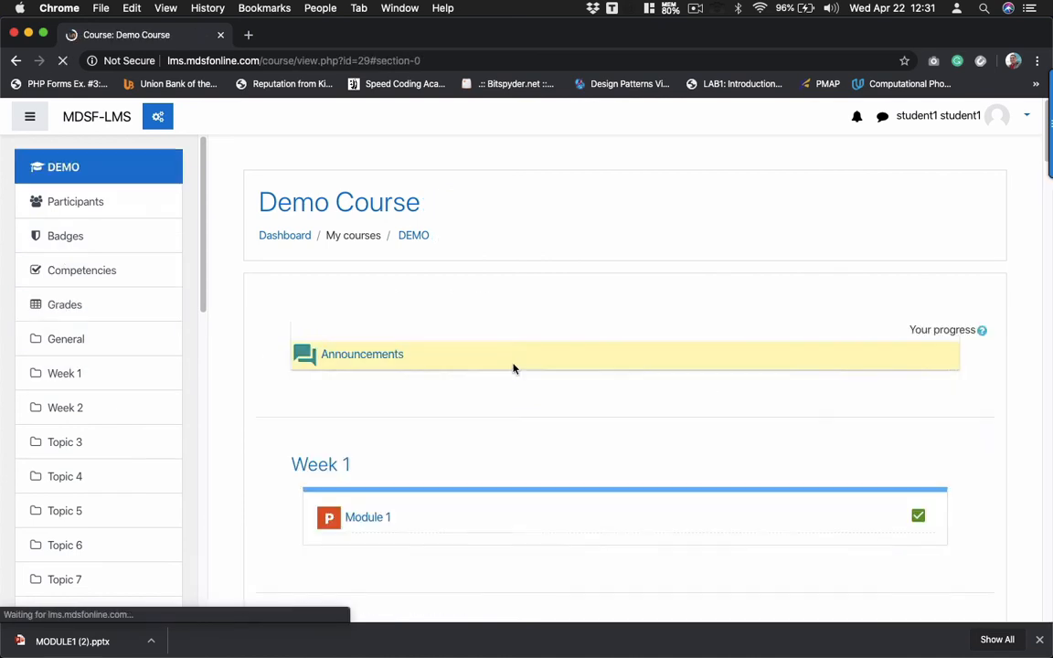
scroll(530, 446, down, 3)
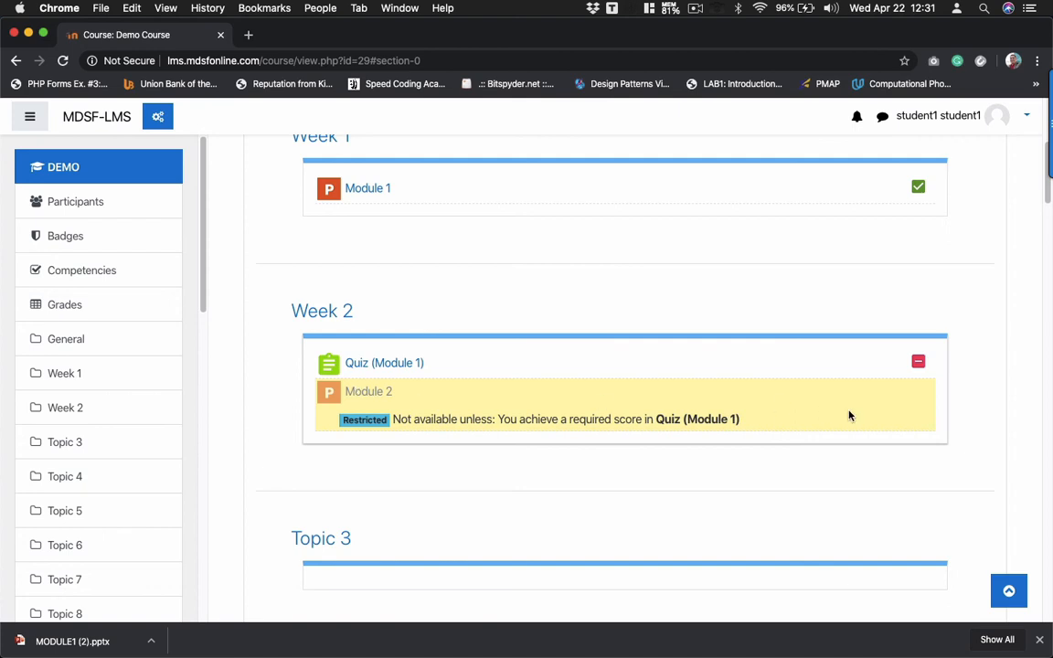
mouse_move(919, 367)
- Read the Mastery path notes in Sublime Text, then open the Quiz (Module 1) page in the browser
click(561, 629)
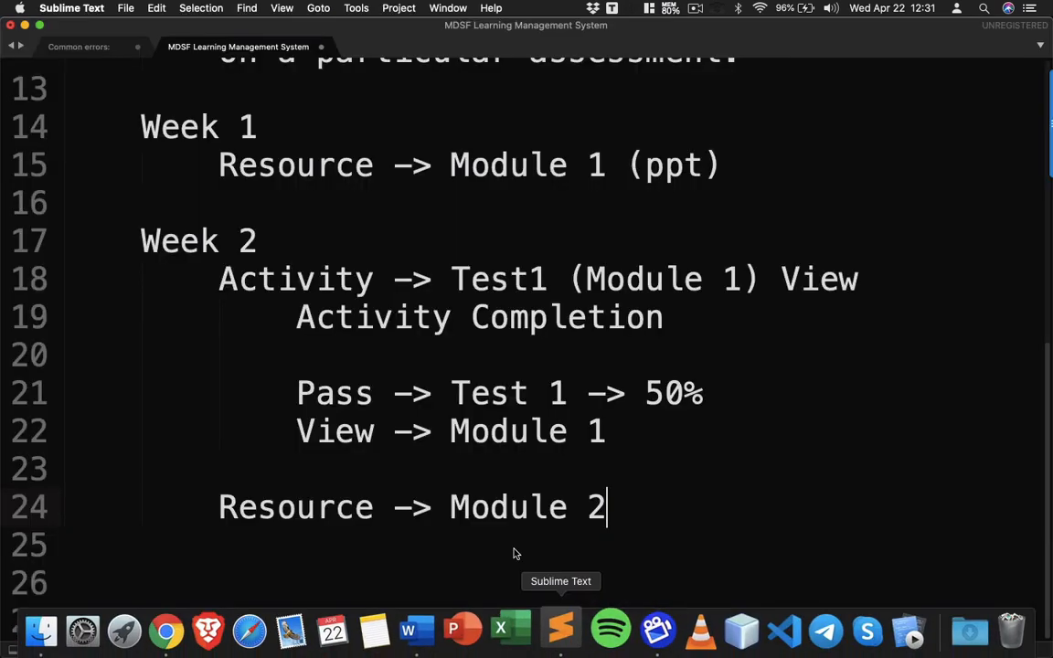
scroll(462, 395, up, 5)
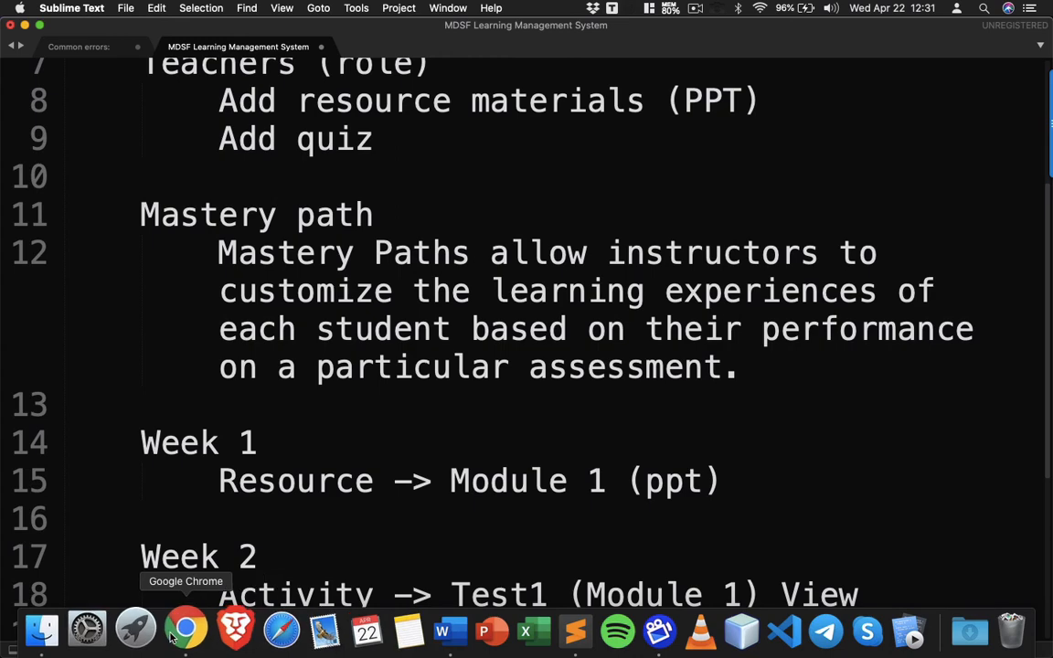
click(178, 631)
click(375, 364)
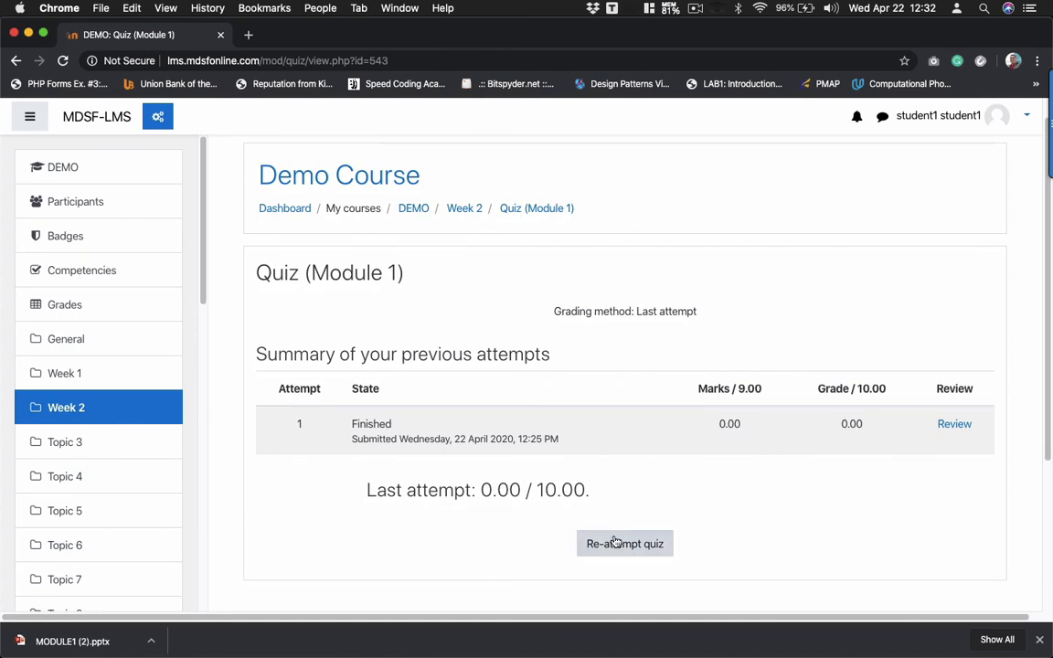
- Re-attempt the quiz, answering Red for question 1 and False for question 2
click(615, 542)
scroll(470, 353, down, 1)
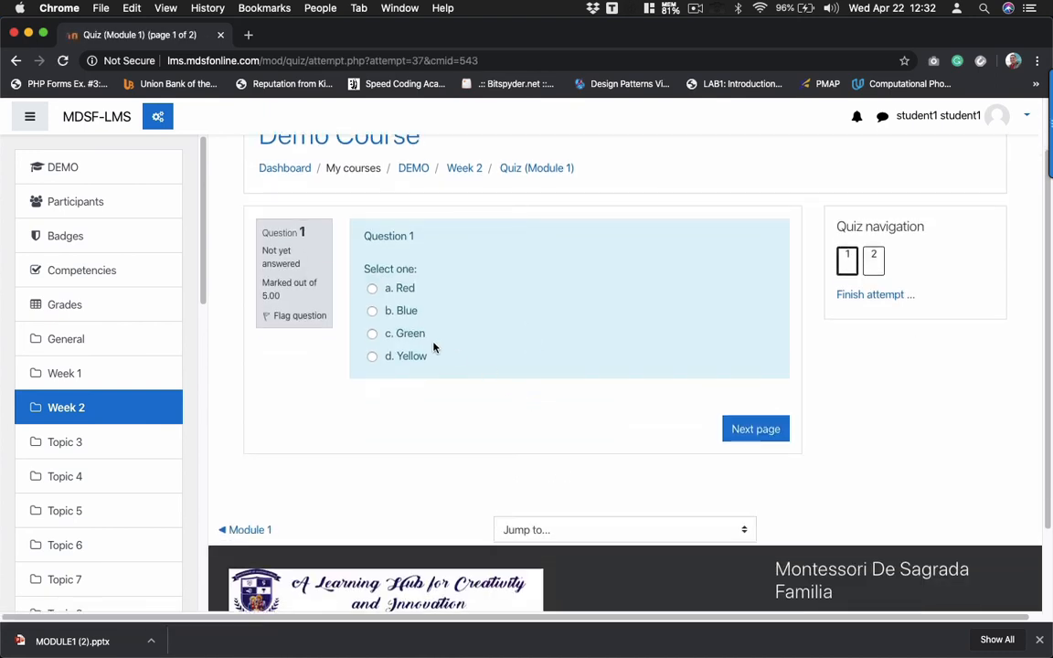
click(371, 289)
click(750, 452)
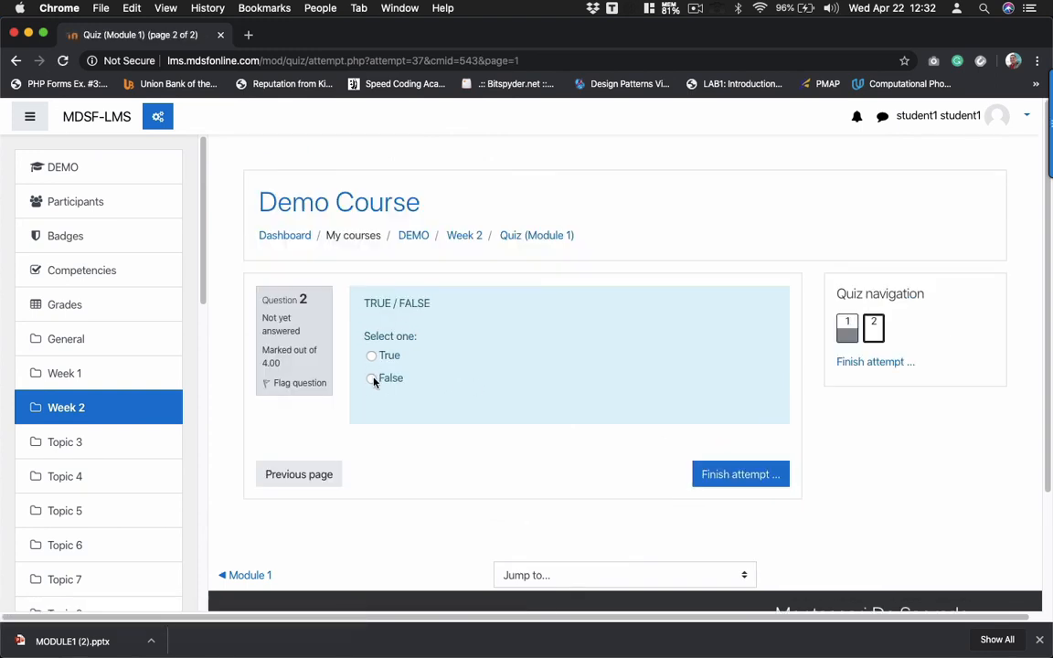
click(372, 379)
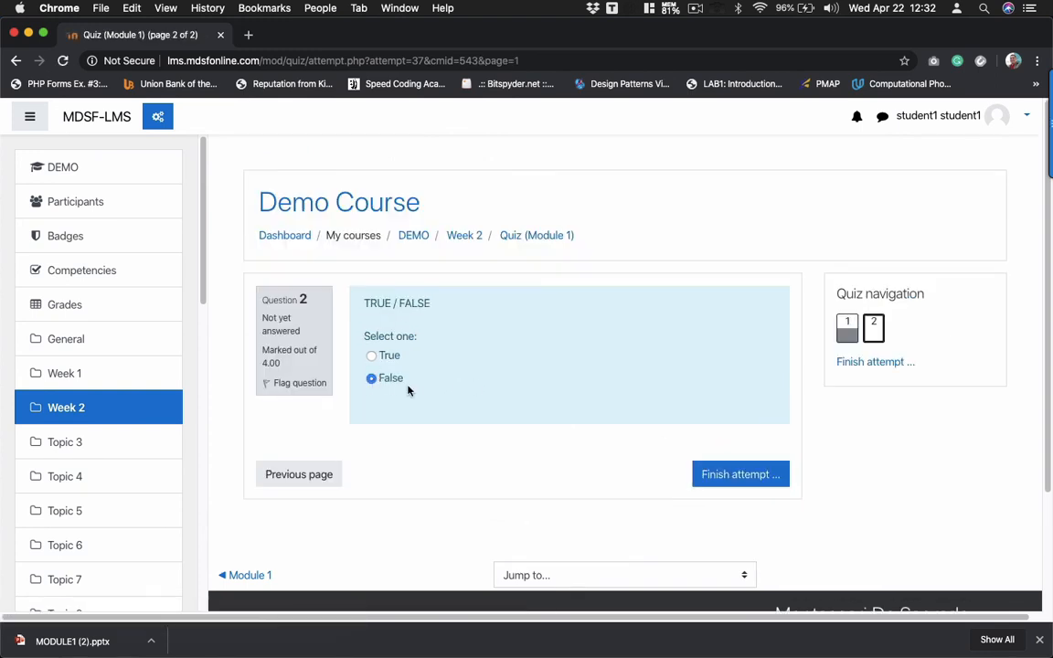
- Submit all answers and confirm to finish the second attempt
click(719, 475)
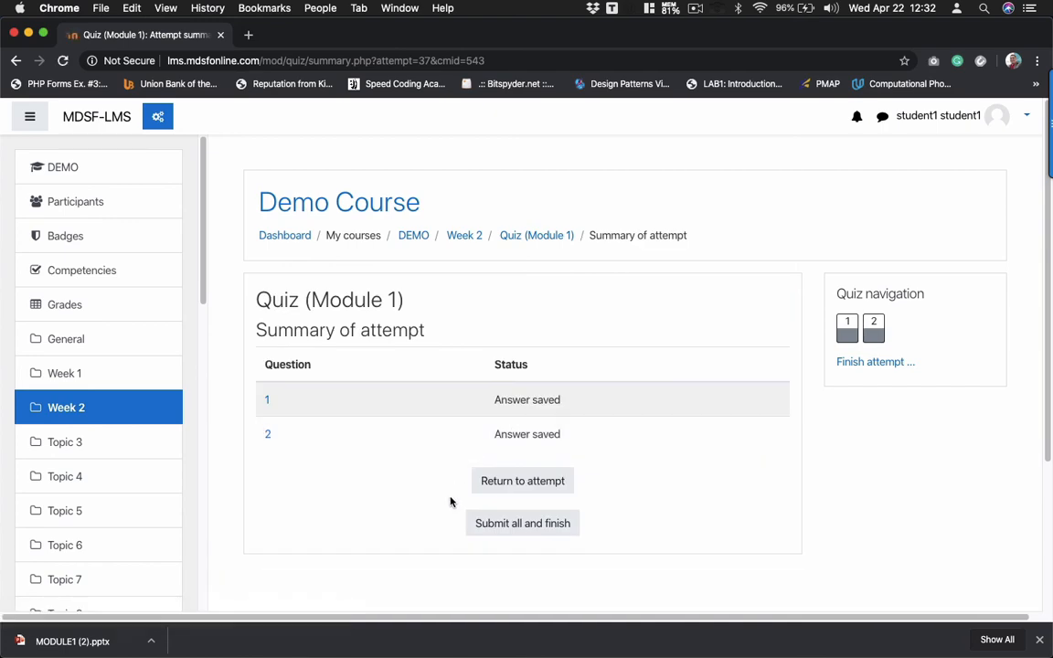
scroll(449, 502, down, 2)
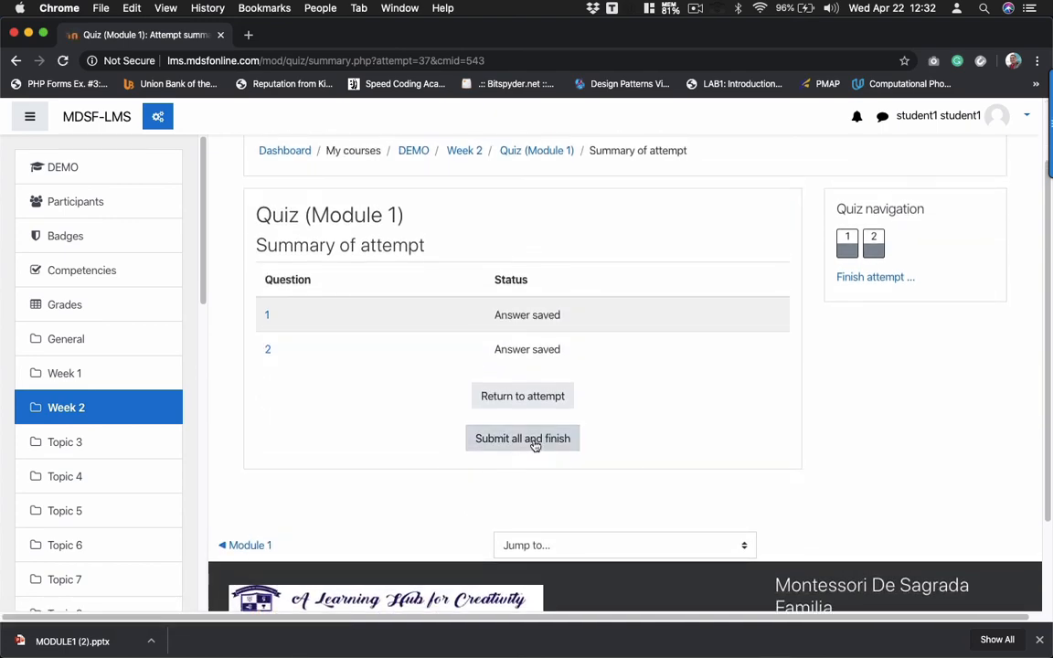
click(535, 441)
click(499, 453)
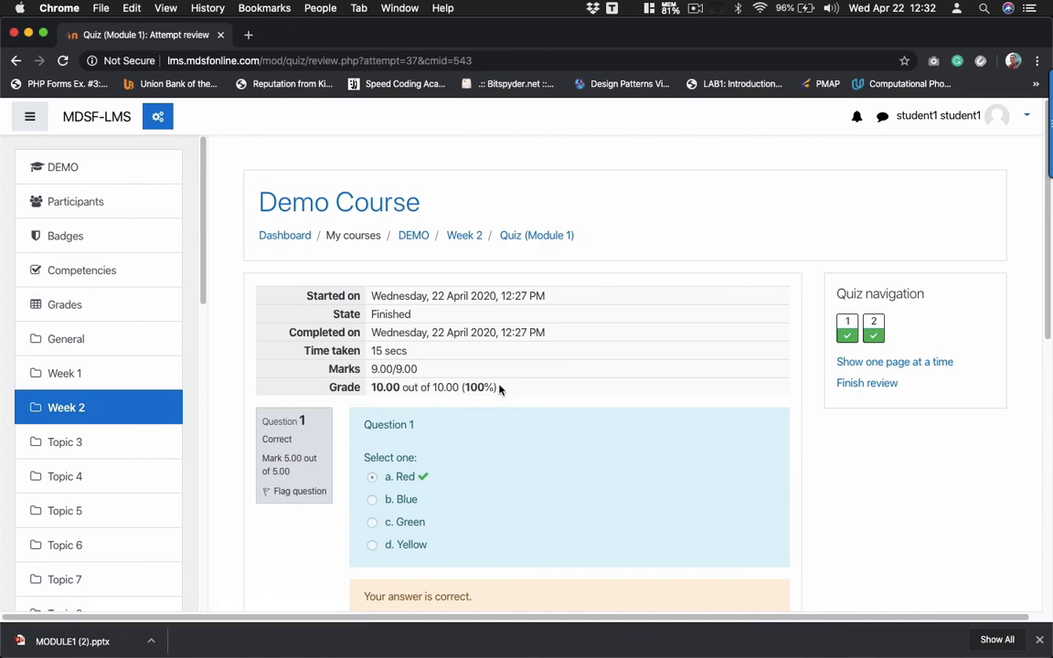
- Check the new 10.00 grade in the grade report, then return to the course page
click(60, 304)
scroll(583, 395, down, 2)
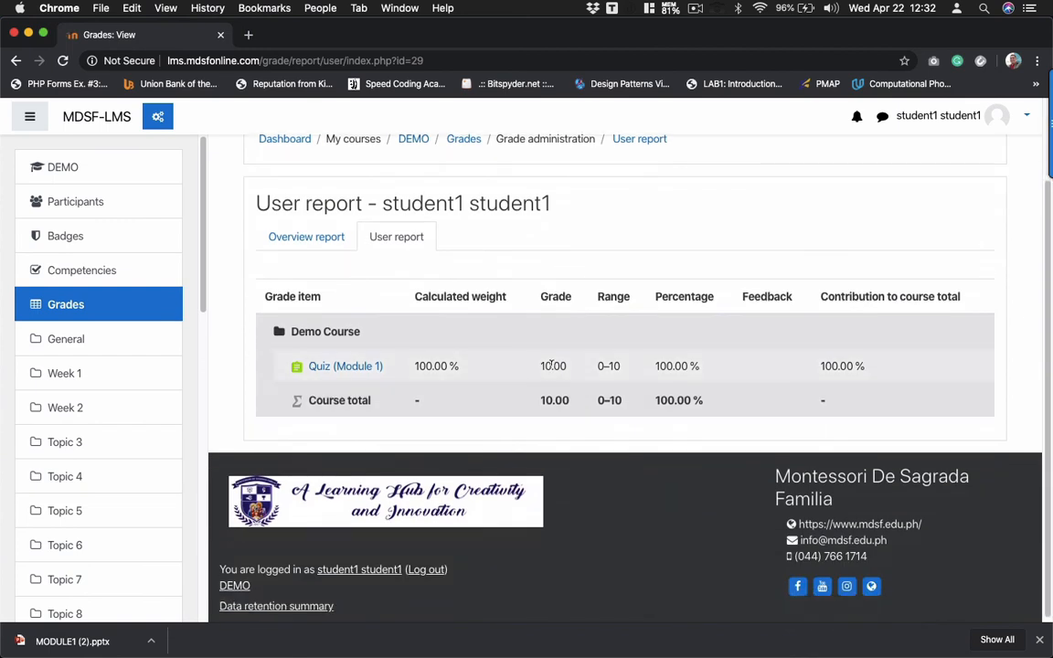
double_click(552, 365)
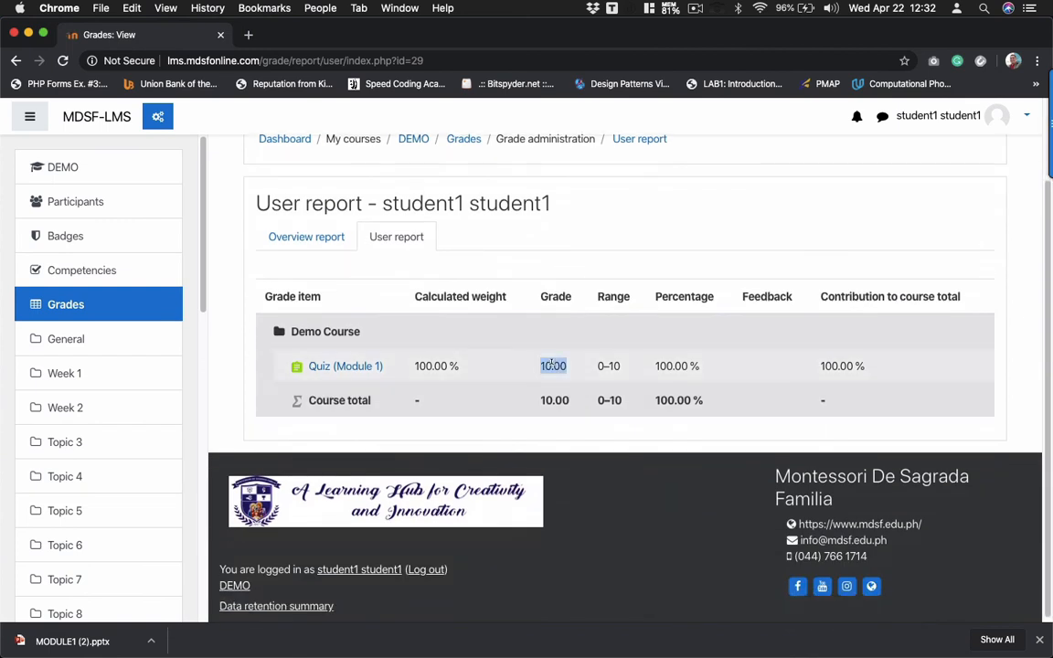
click(336, 370)
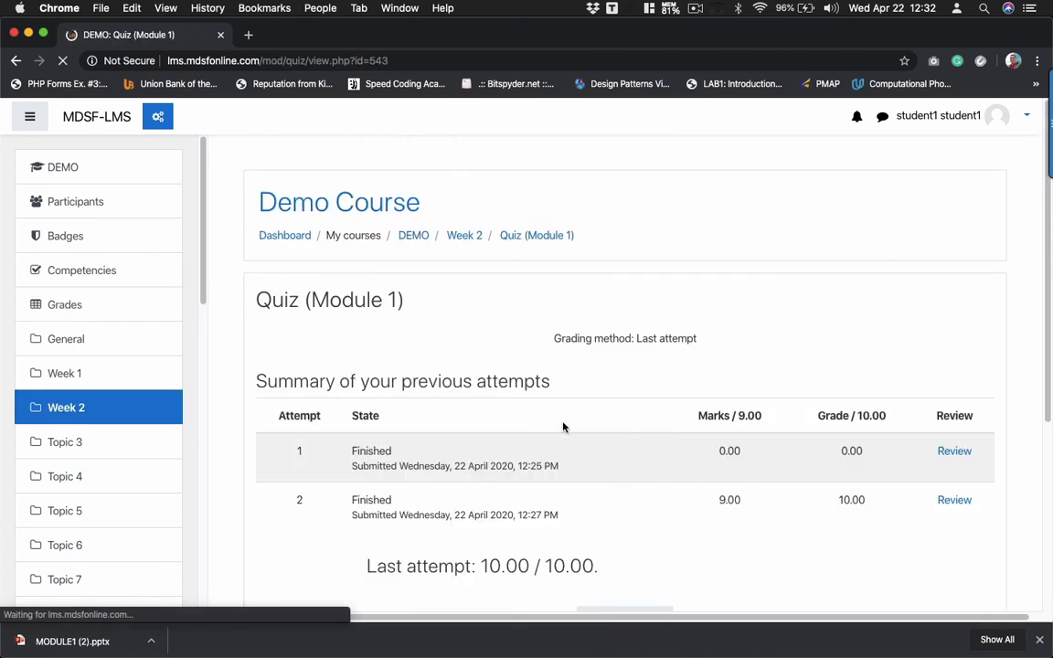
scroll(561, 425, down, 3)
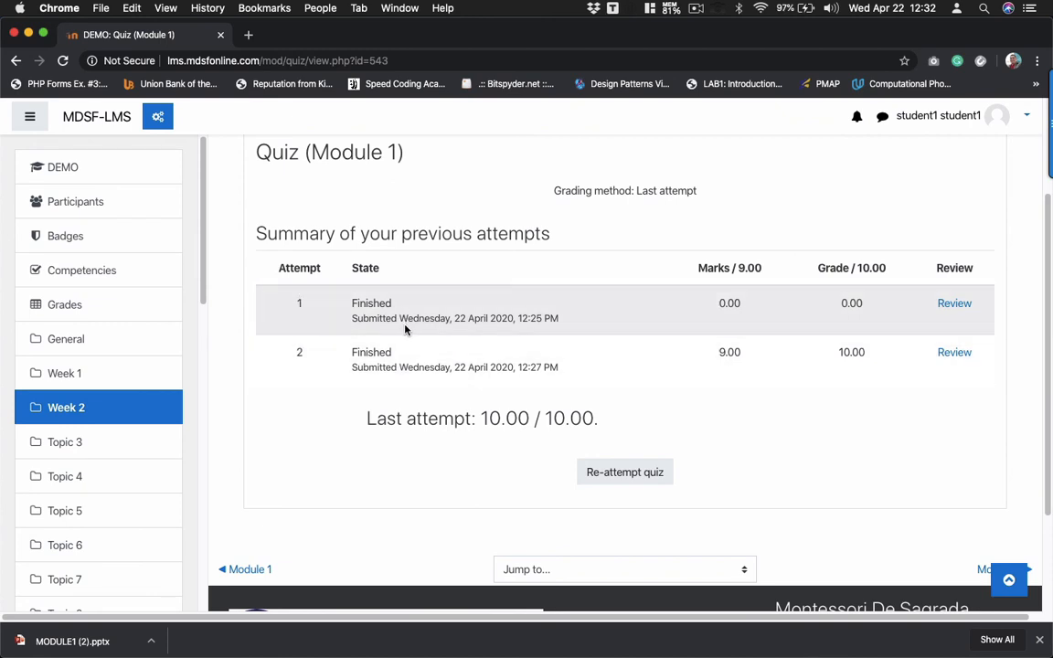
click(62, 340)
- Open the unlocked Module 2 to download MODULE2 (6).pptx, then reload to confirm it's marked completed
scroll(468, 379, down, 3)
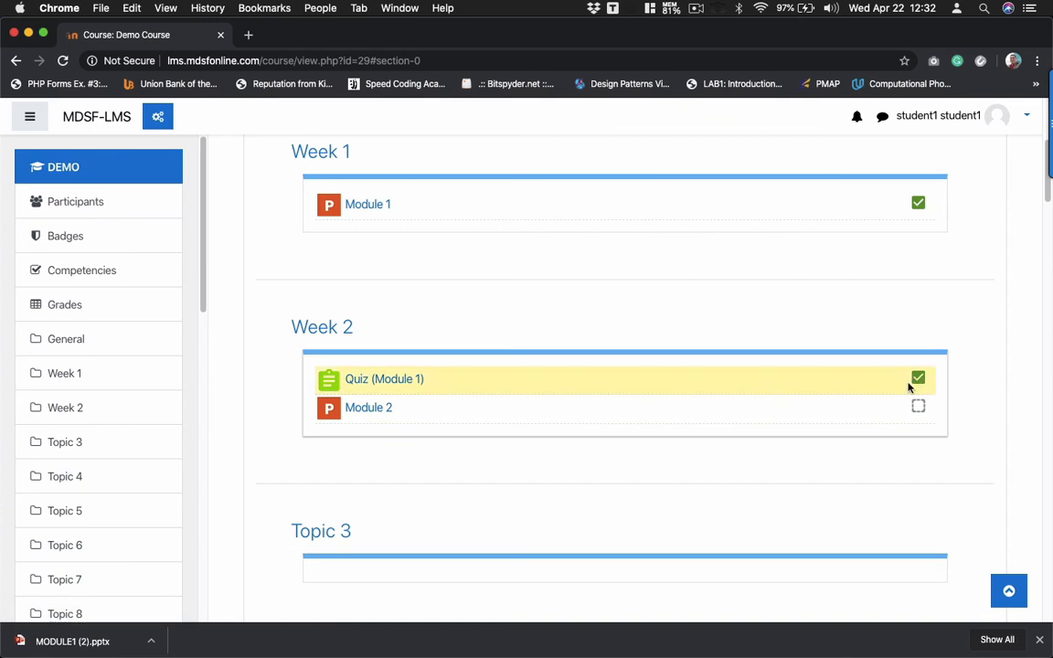
mouse_move(911, 388)
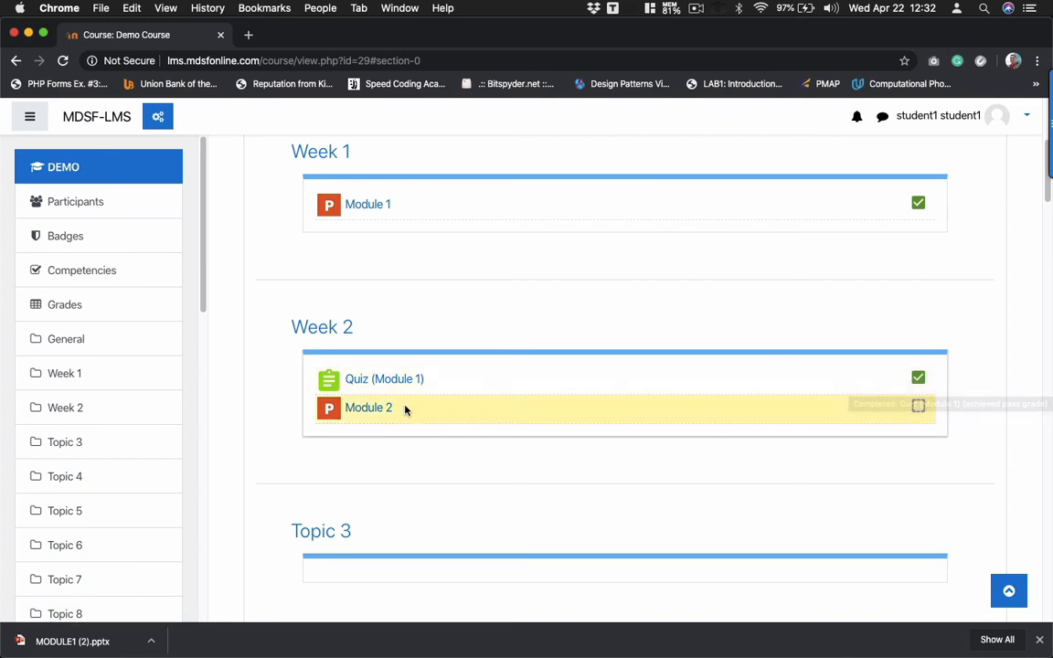
click(376, 409)
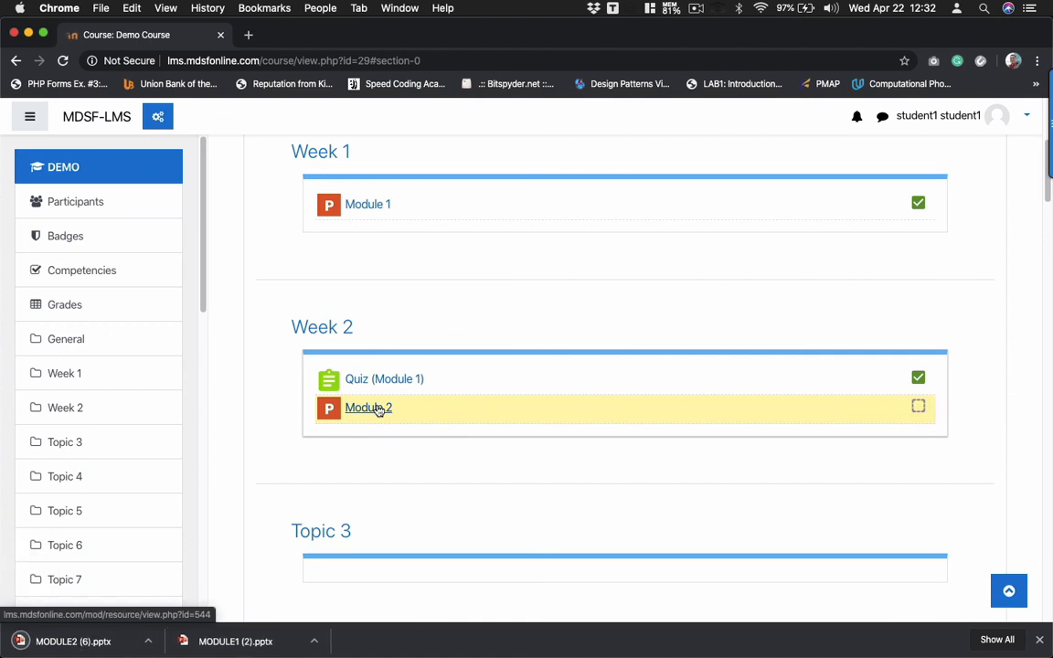
click(63, 61)
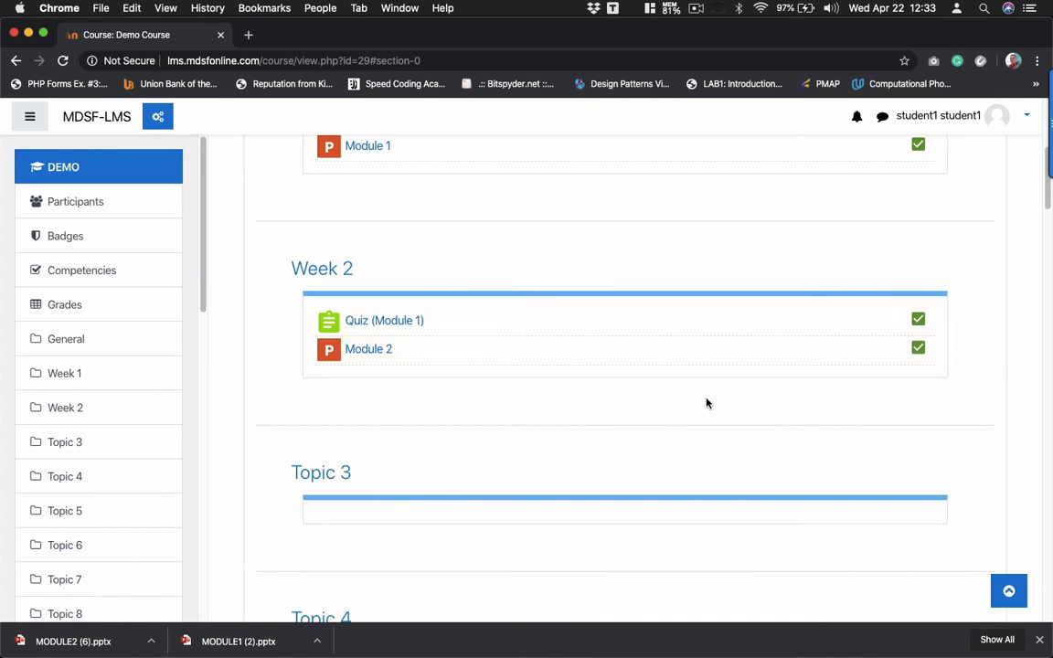
scroll(706, 404, up, 5)
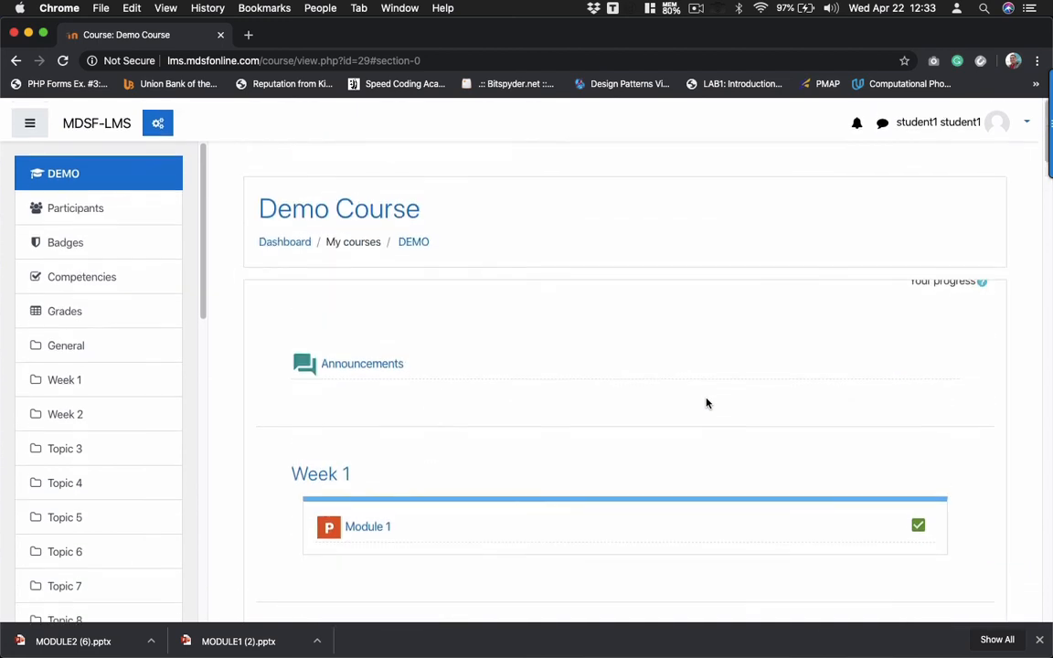
click(941, 117)
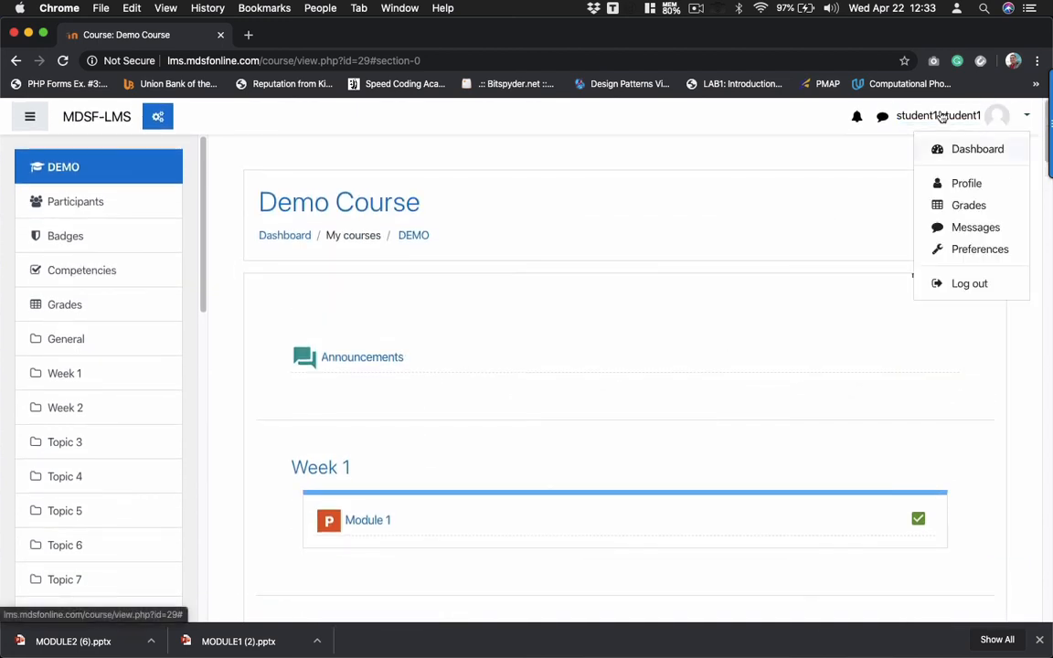
- Log out of the student account and sign in with the saved teacher login
click(970, 282)
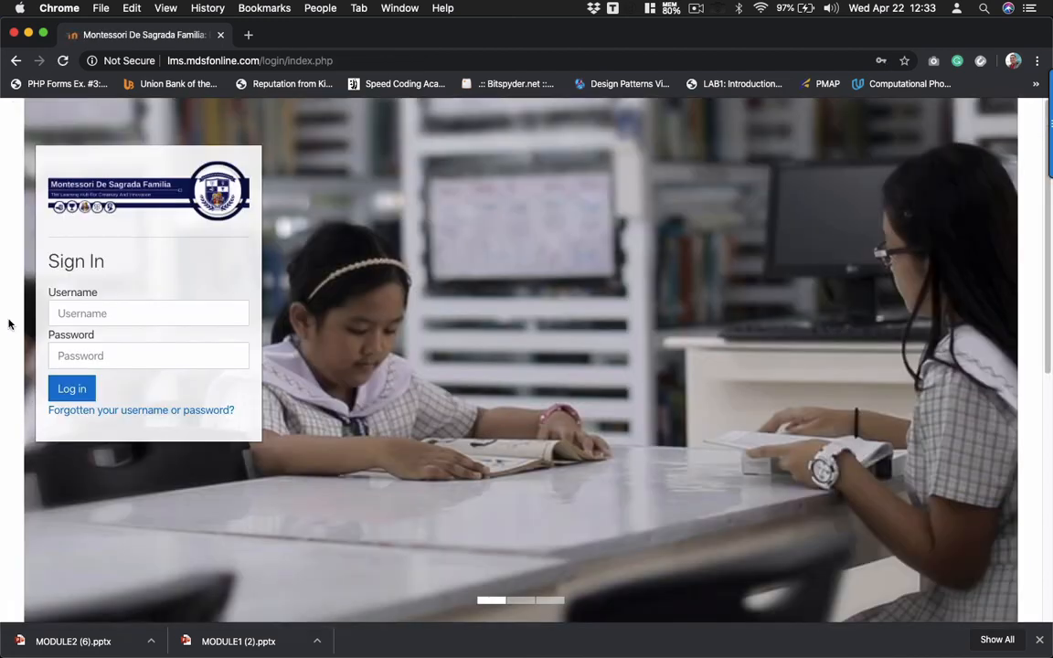
click(88, 314)
text(tew)
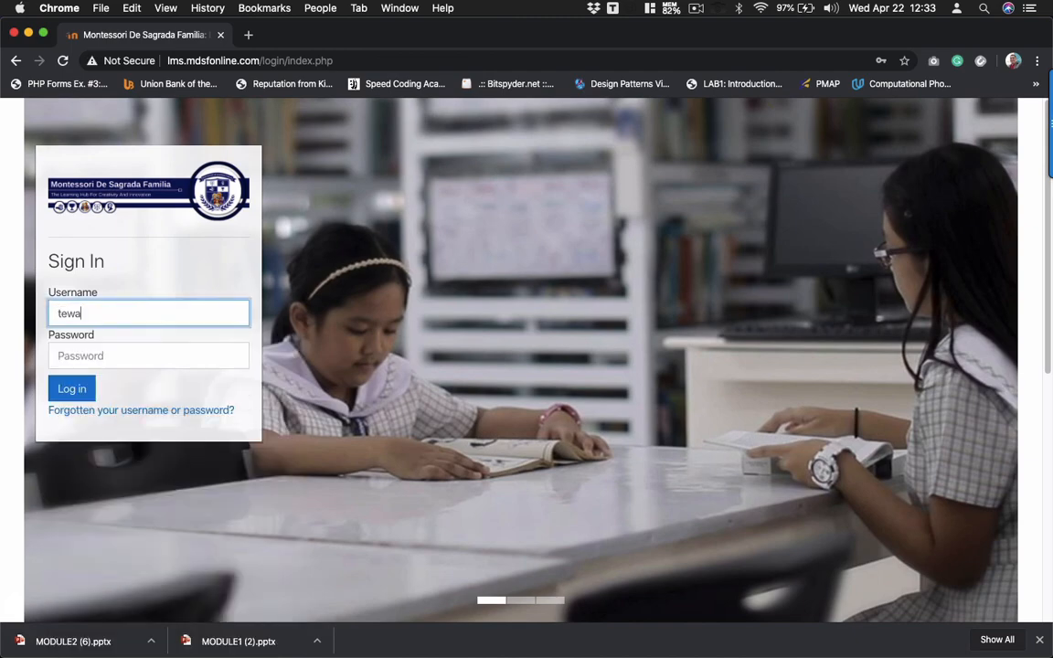
key(BackSpace)
click(136, 355)
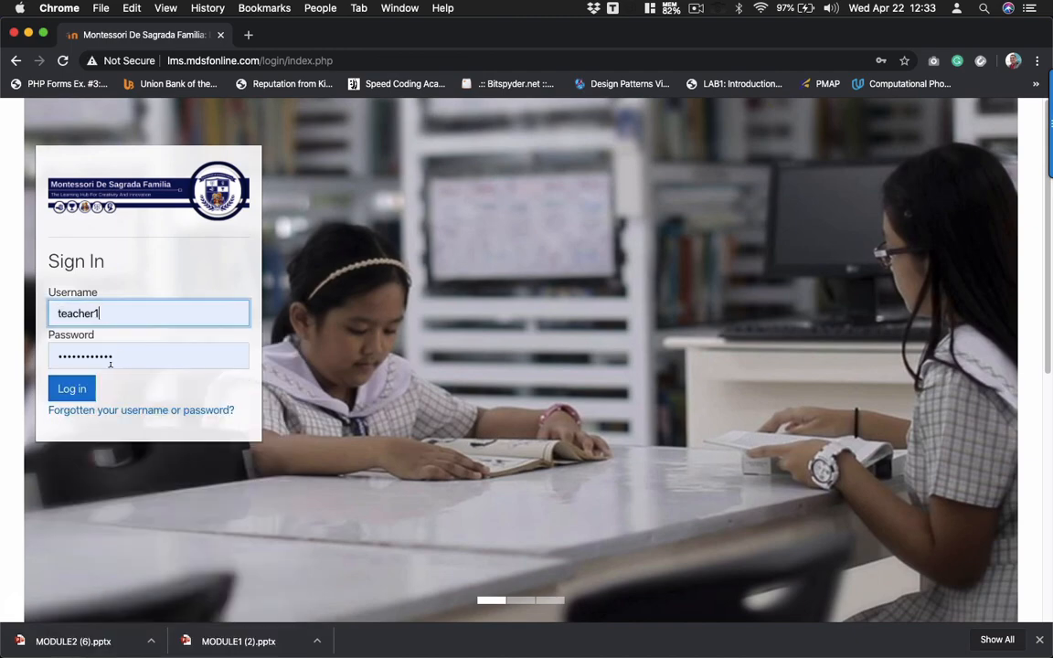
click(73, 389)
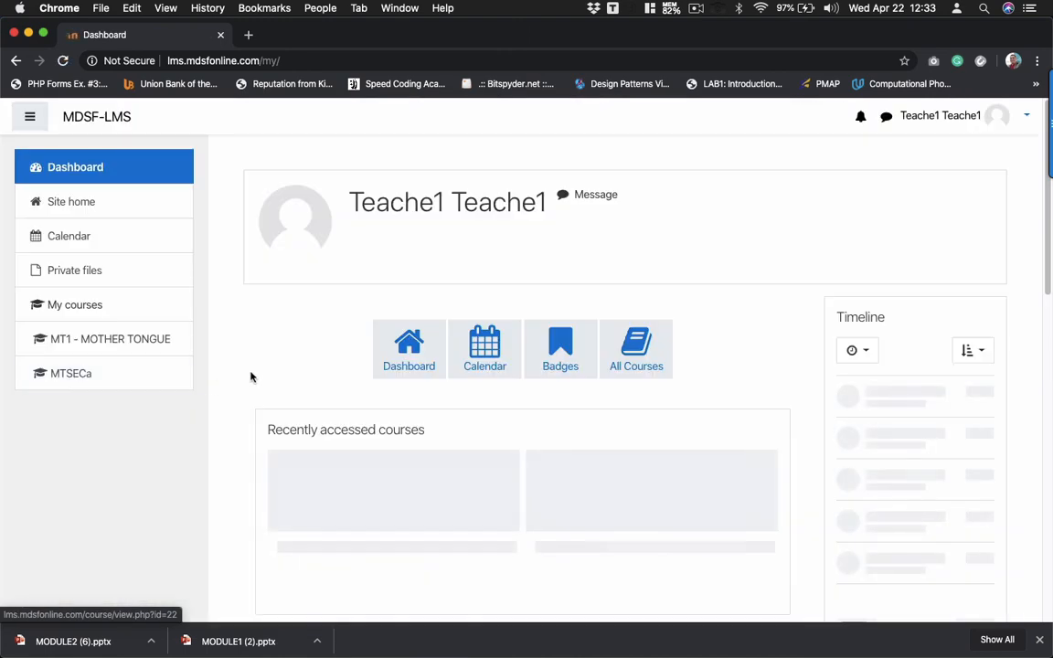
- Open Demo Course and scroll to Week 2's restricted quiz and Module 2
scroll(304, 399, down, 5)
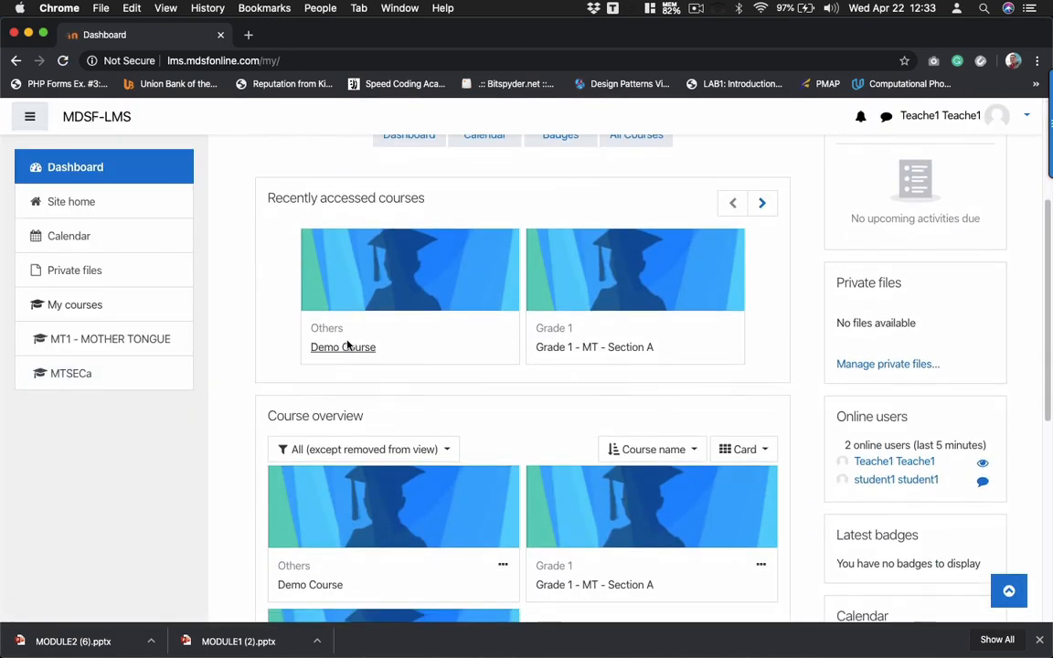
click(345, 348)
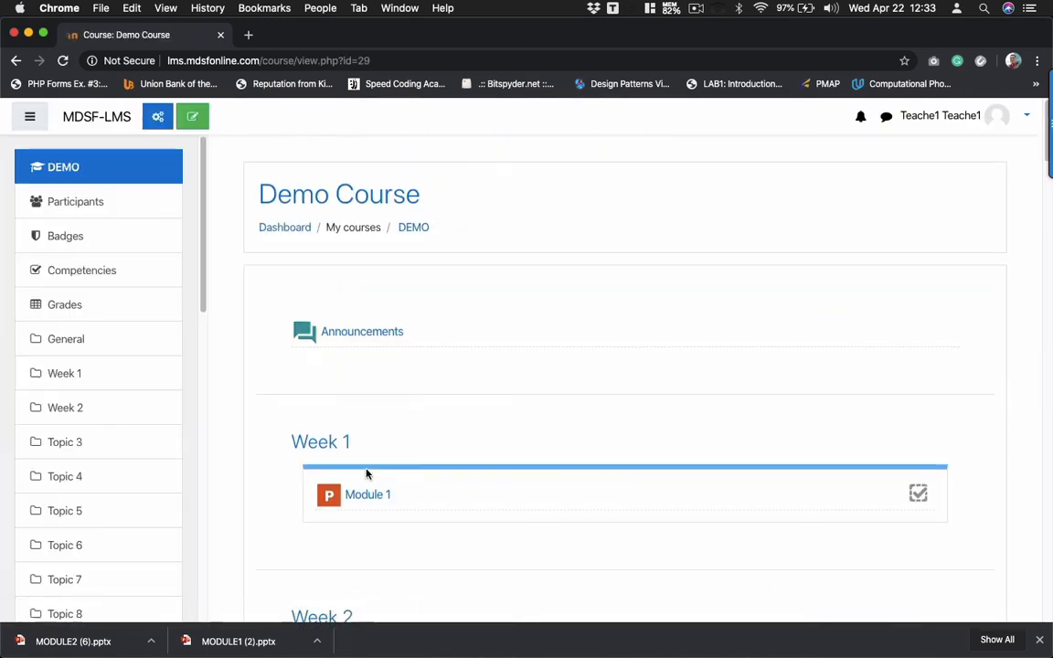
scroll(366, 473, down, 3)
scroll(366, 473, down, 2)
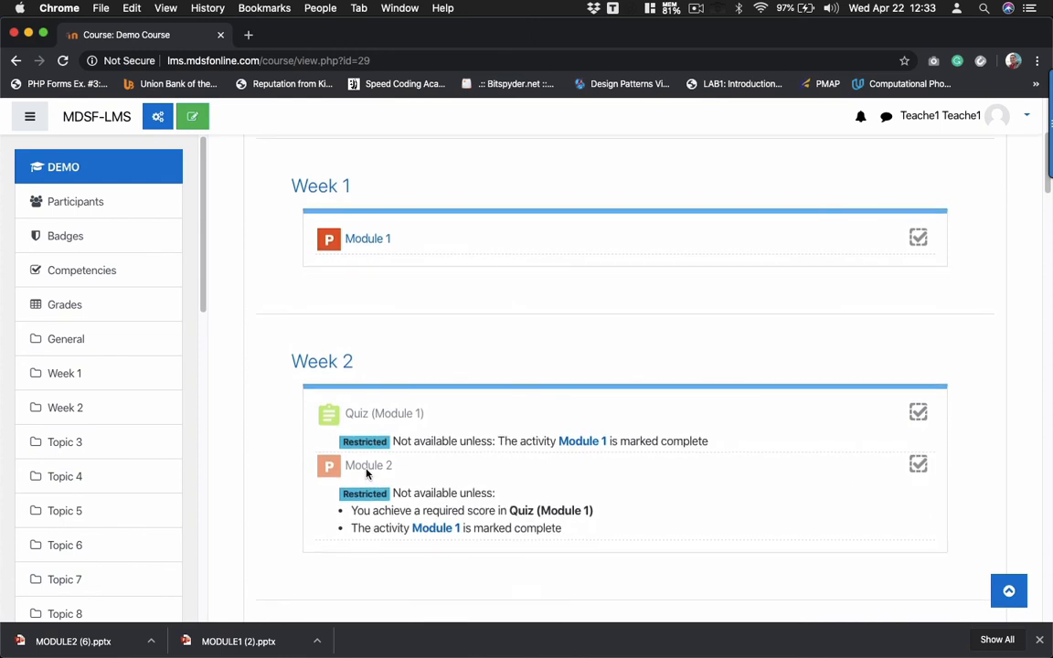
- From the grader report, view the first student's profile, grades overview and single view report
click(63, 305)
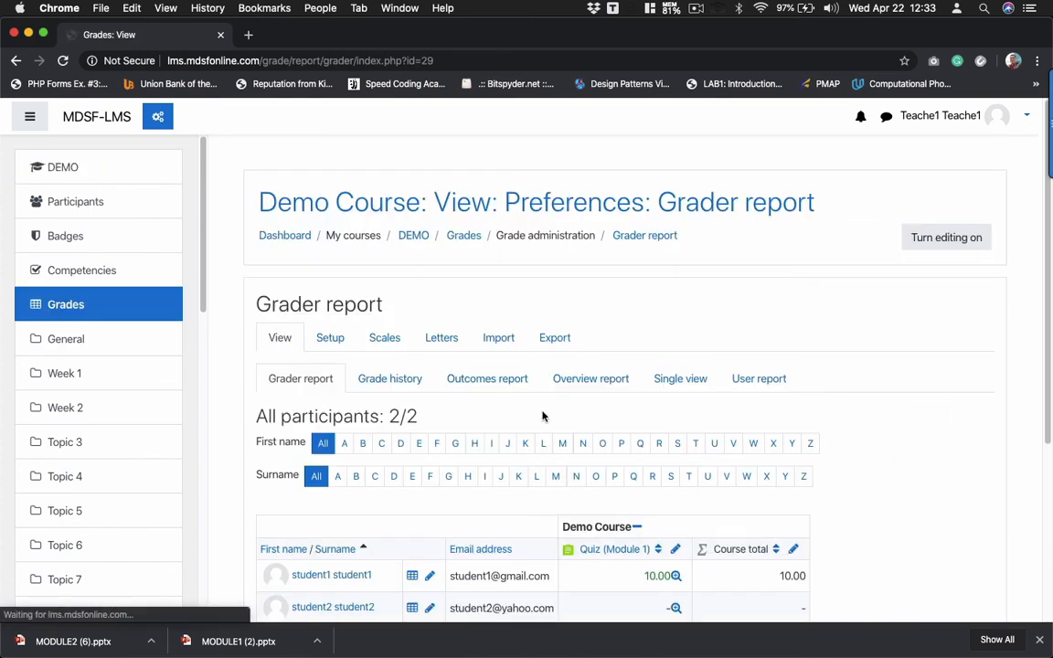
scroll(543, 416, down, 3)
scroll(603, 474, down, 2)
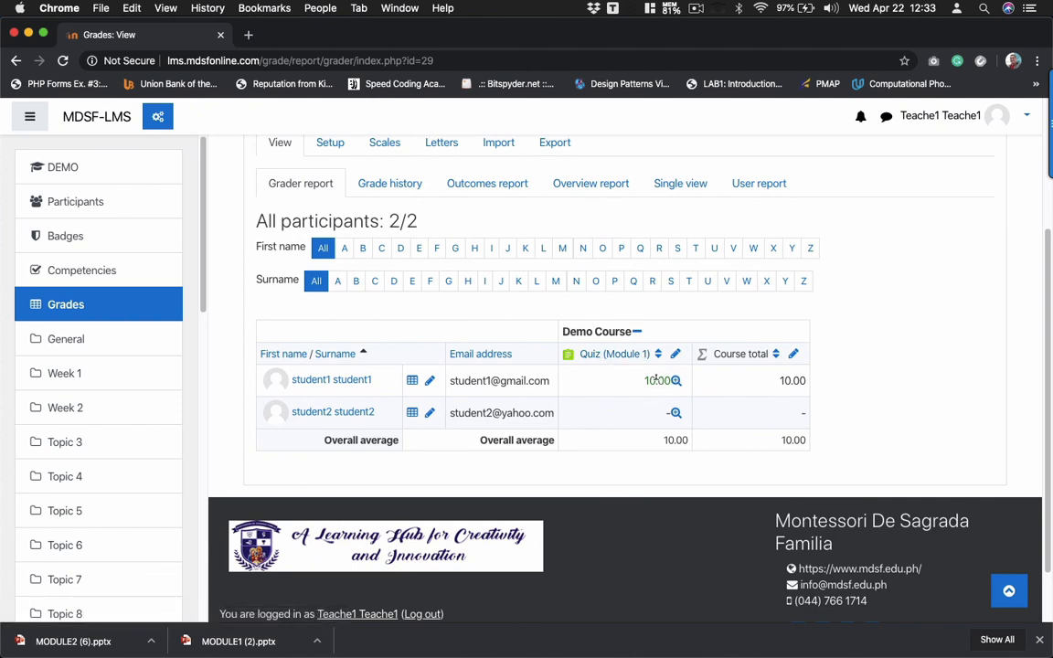
click(346, 384)
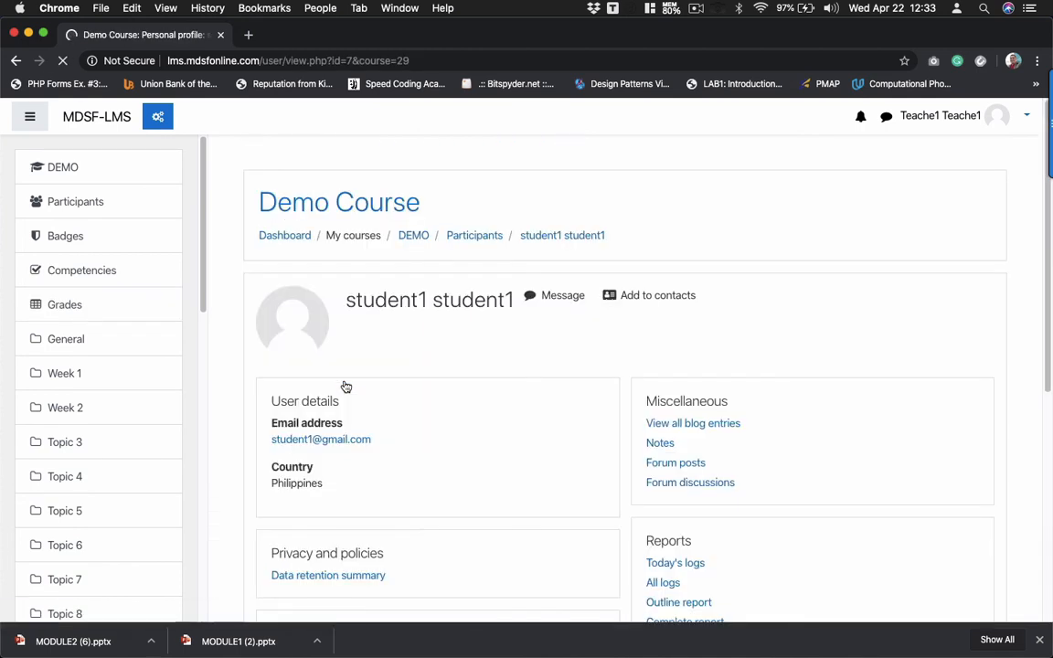
scroll(346, 384, down, 3)
scroll(345, 386, down, 2)
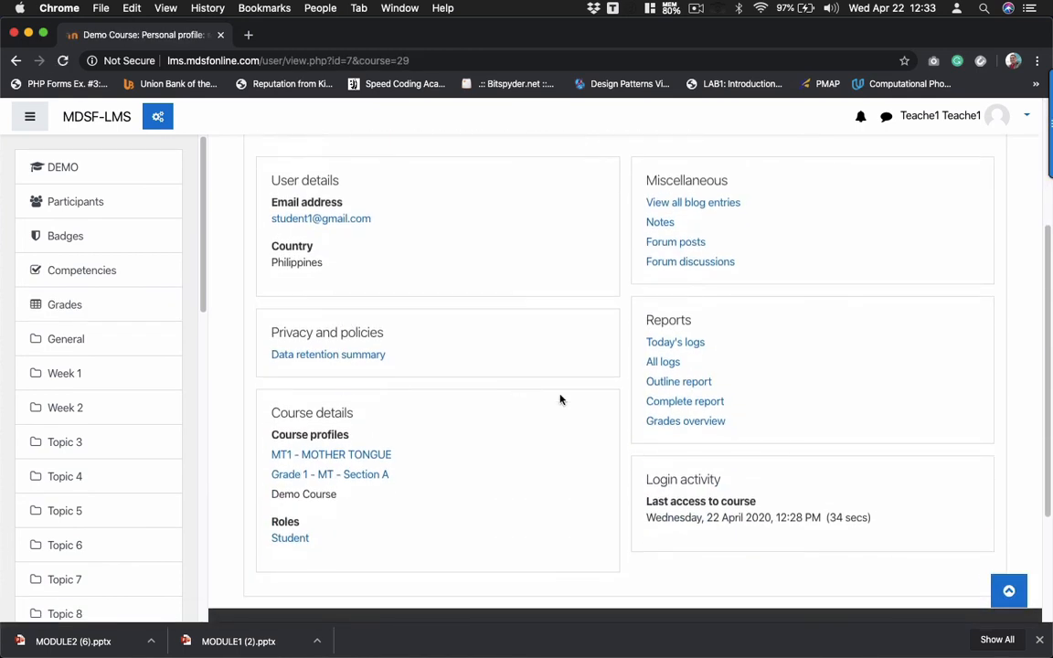
click(688, 425)
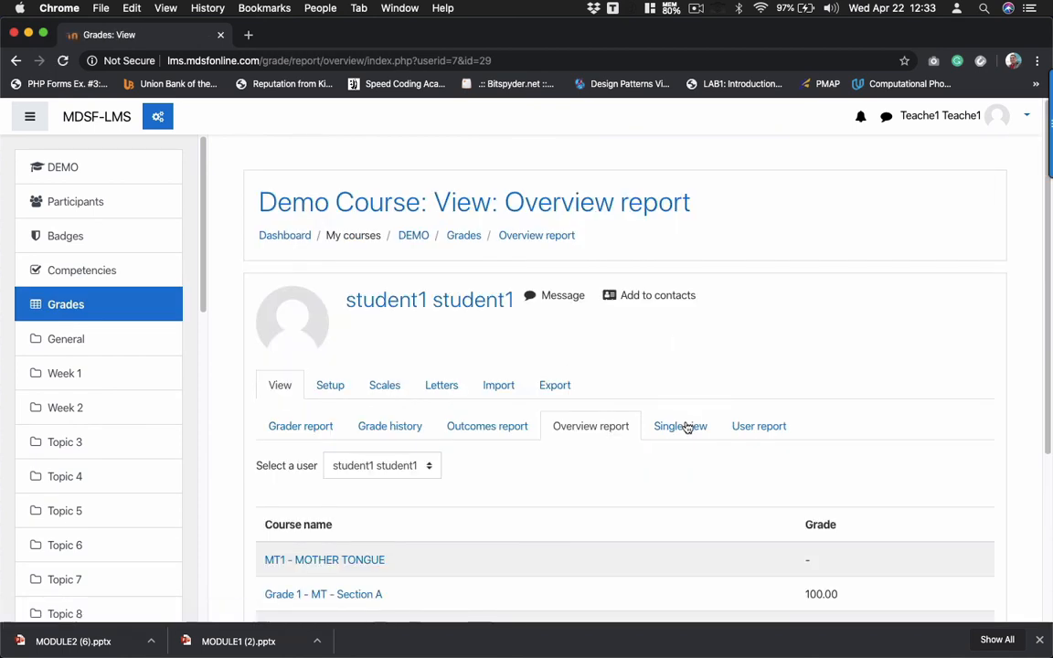
scroll(619, 465, down, 4)
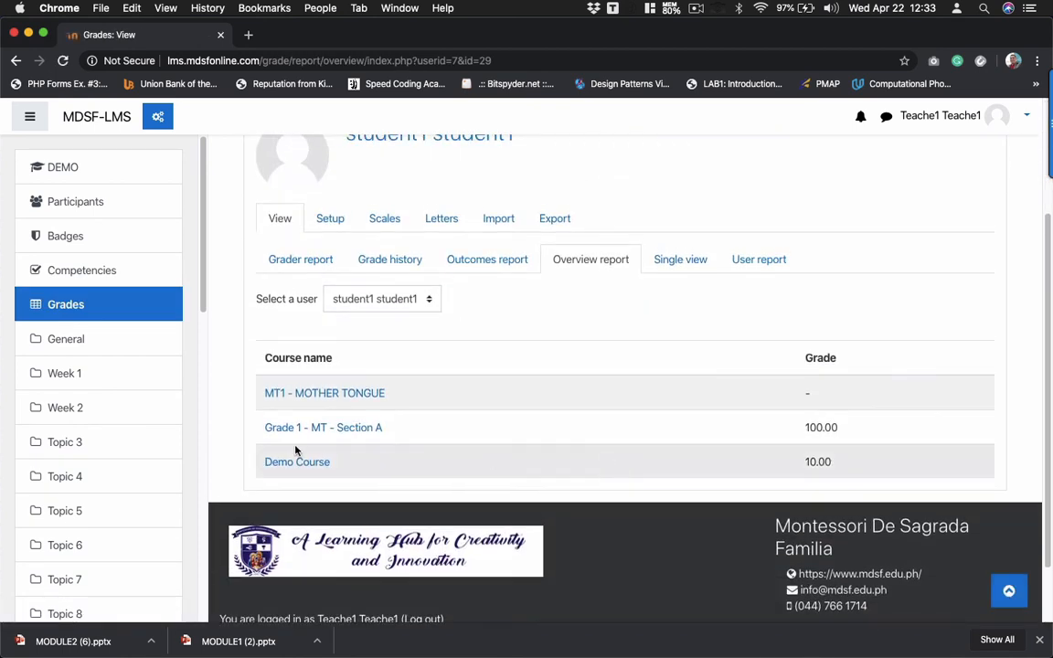
click(674, 268)
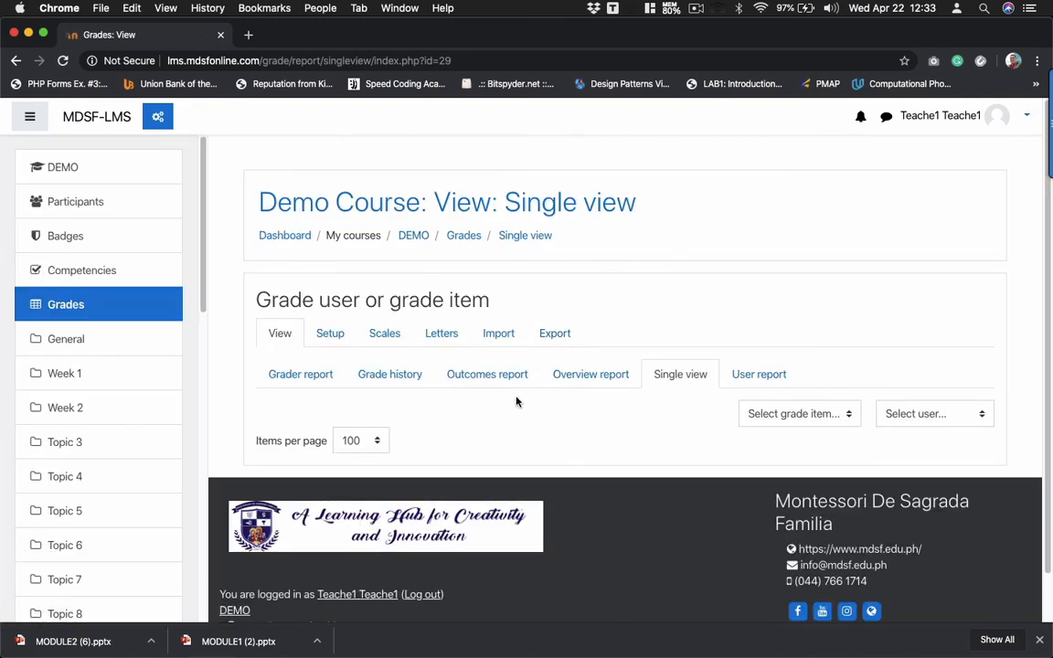
click(299, 375)
- Open the student's Demo Course user report and their Quiz (Module 1) attempt review, graded 10.00/10.00
scroll(347, 471, down, 3)
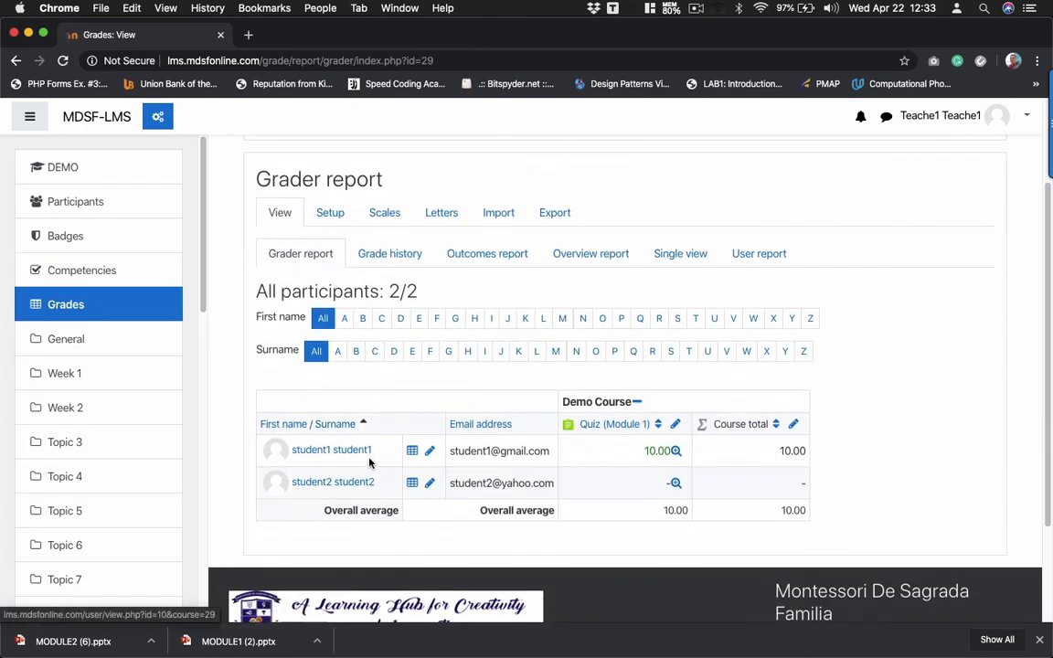
click(339, 454)
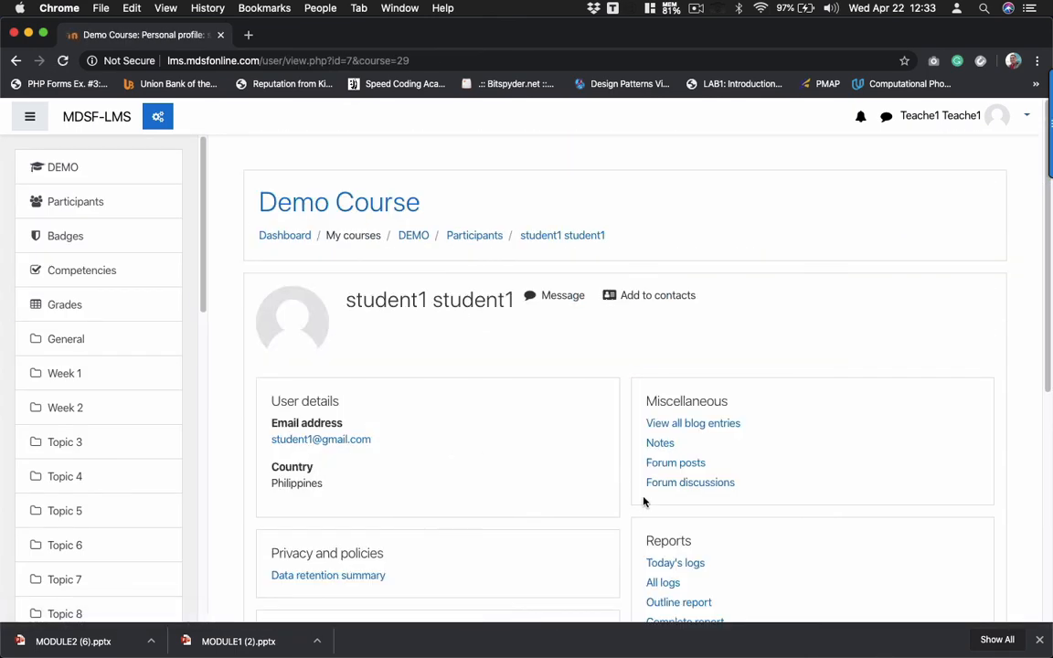
scroll(643, 501, down, 5)
scroll(643, 501, down, 1)
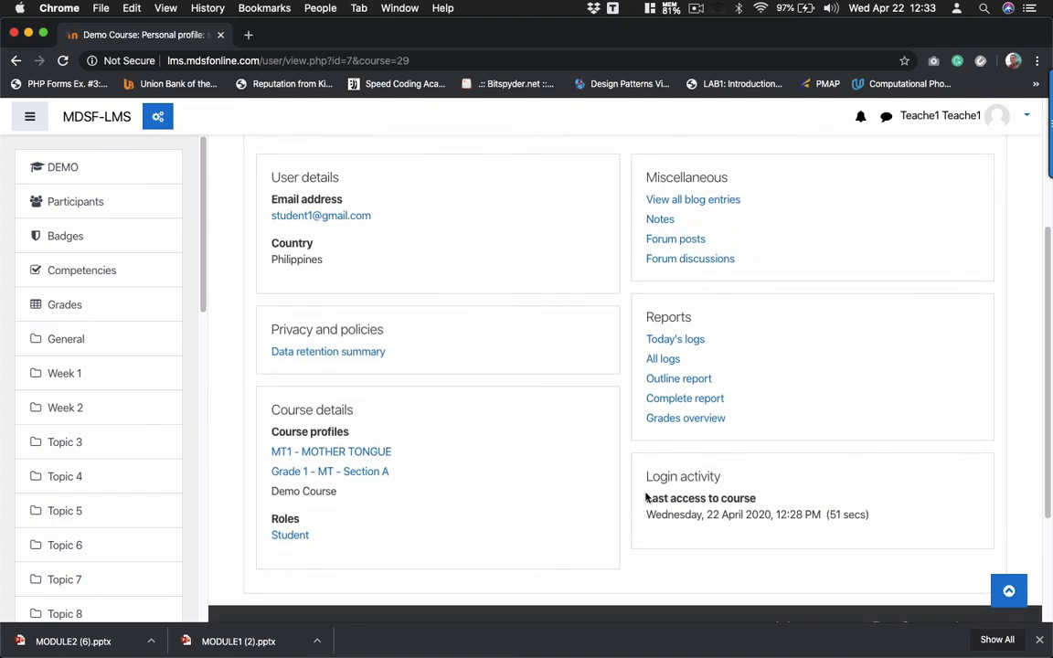
click(697, 419)
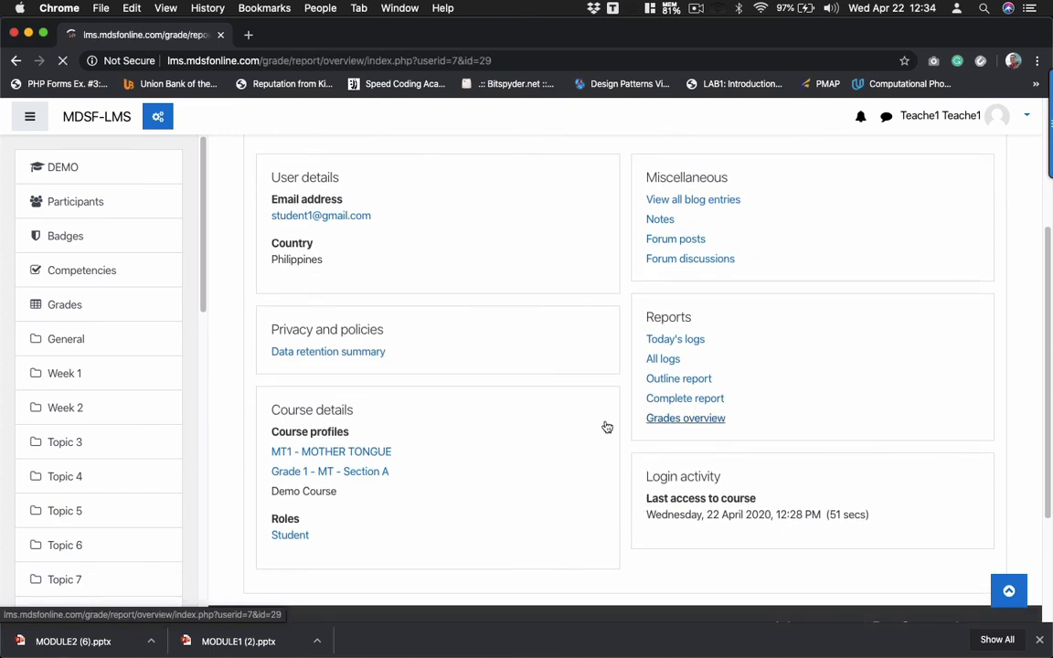
scroll(358, 486, down, 3)
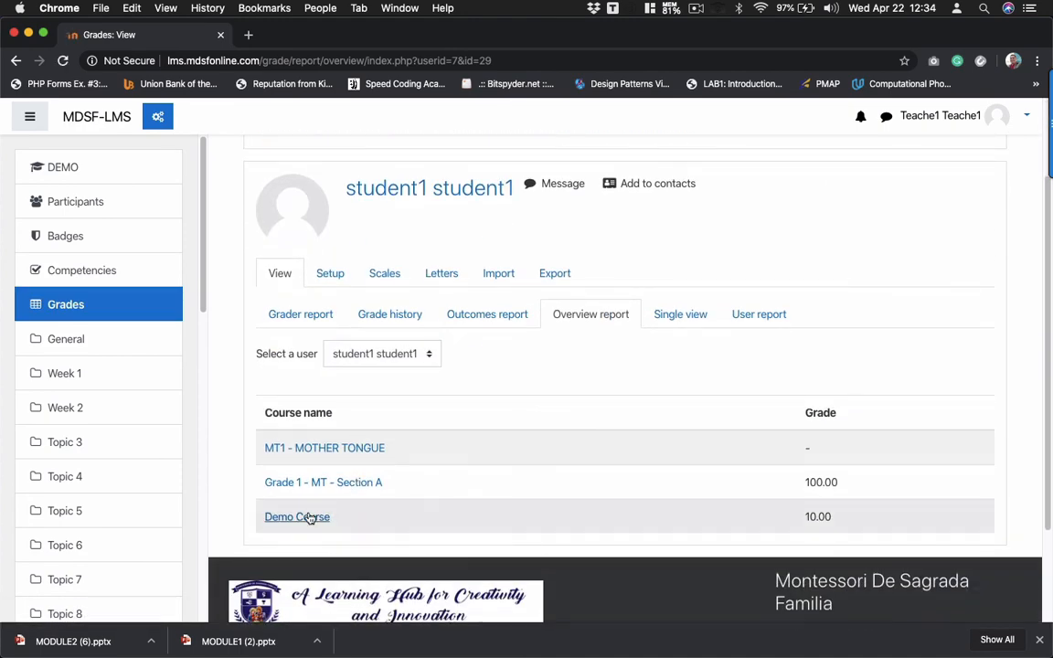
click(310, 515)
scroll(332, 513, down, 3)
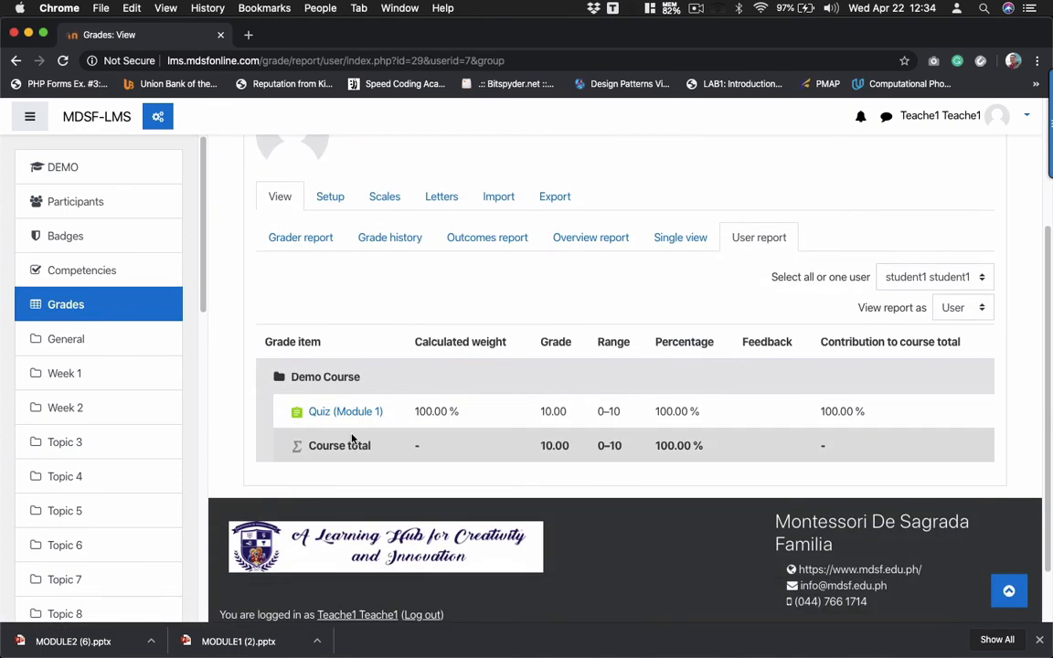
click(350, 411)
scroll(418, 439, down, 4)
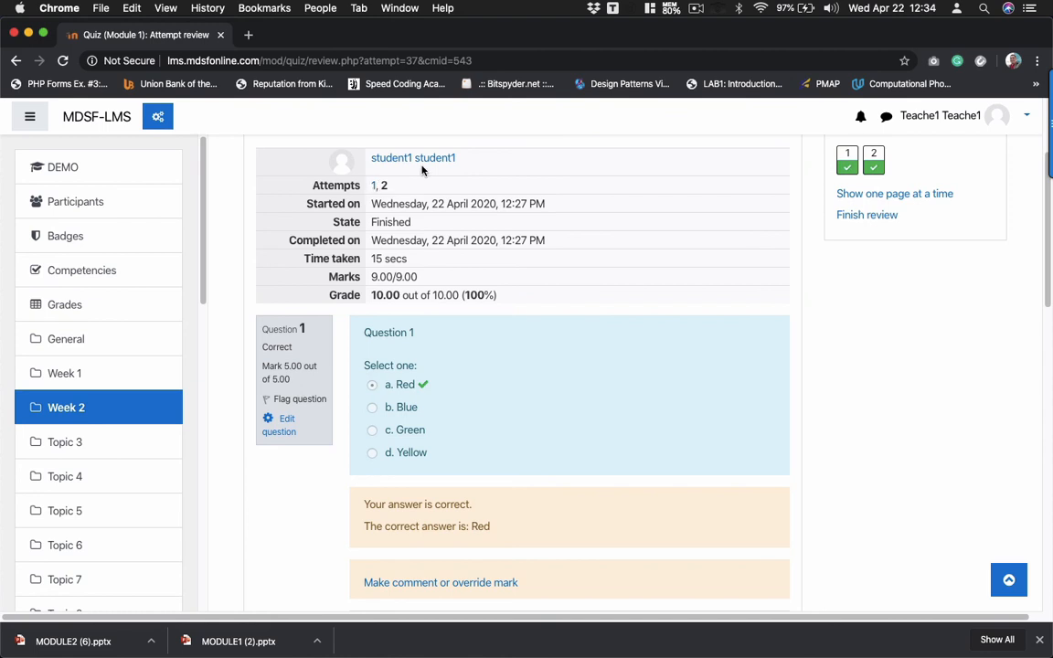
click(372, 187)
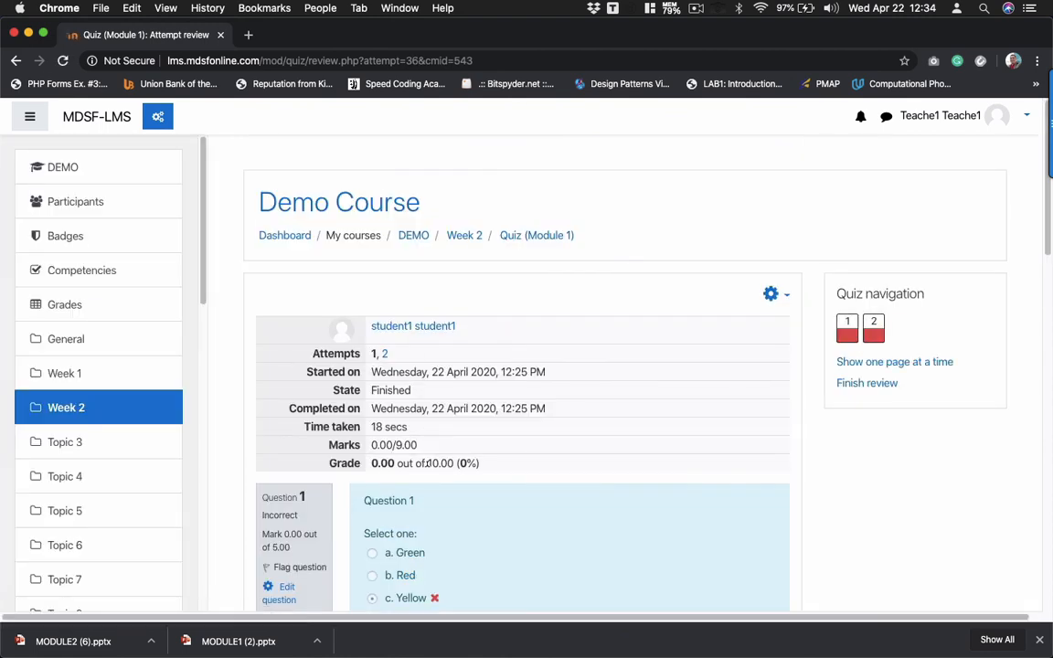
click(384, 354)
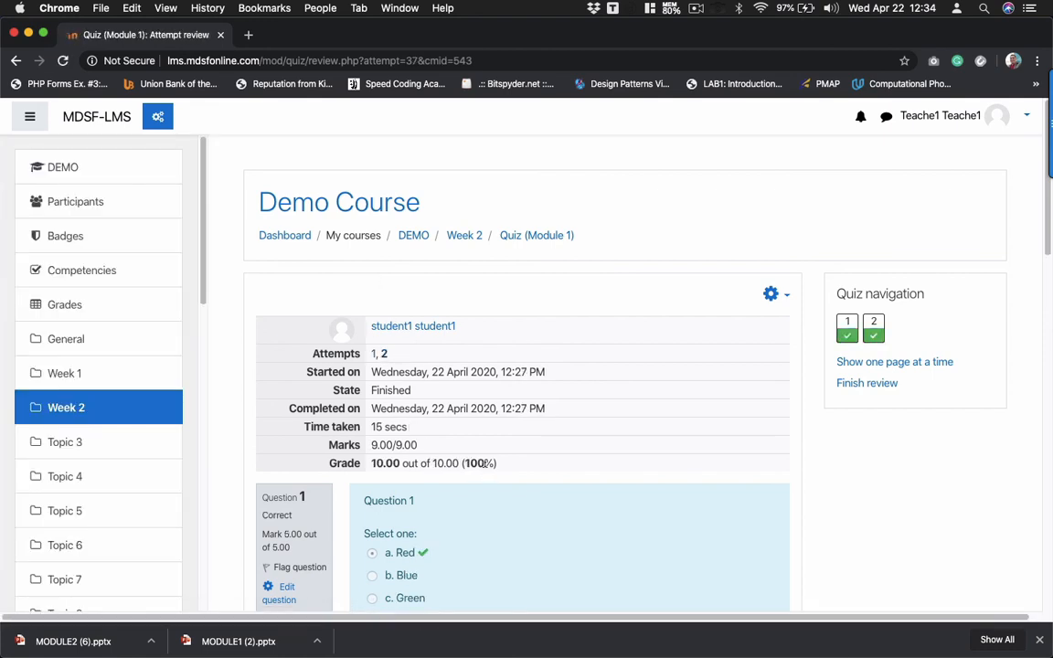
scroll(486, 466, down, 10)
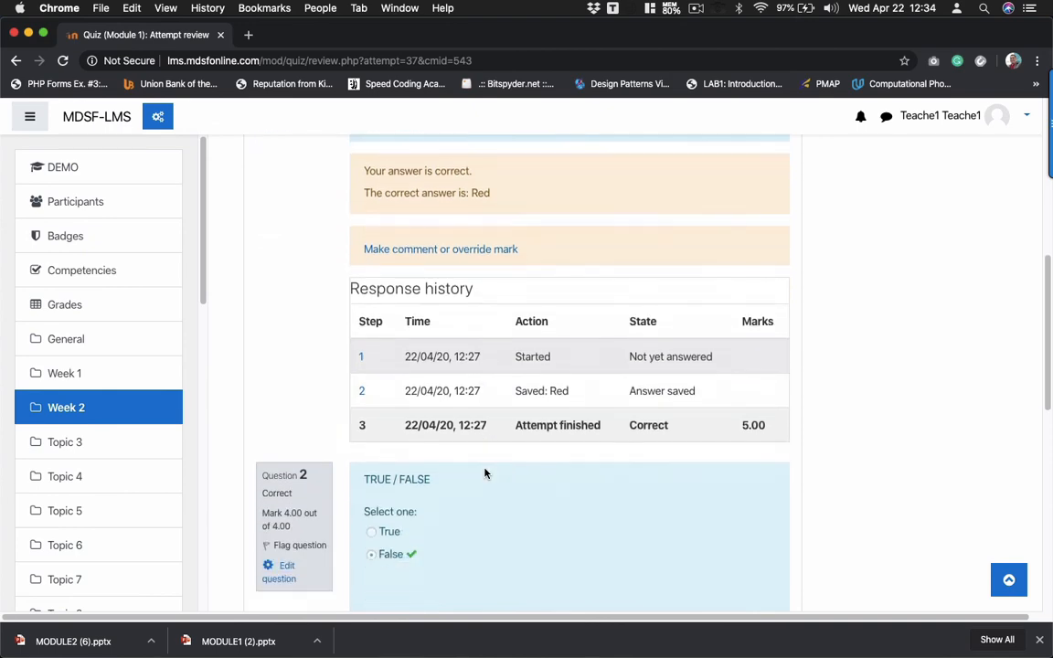
scroll(485, 473, down, 12)
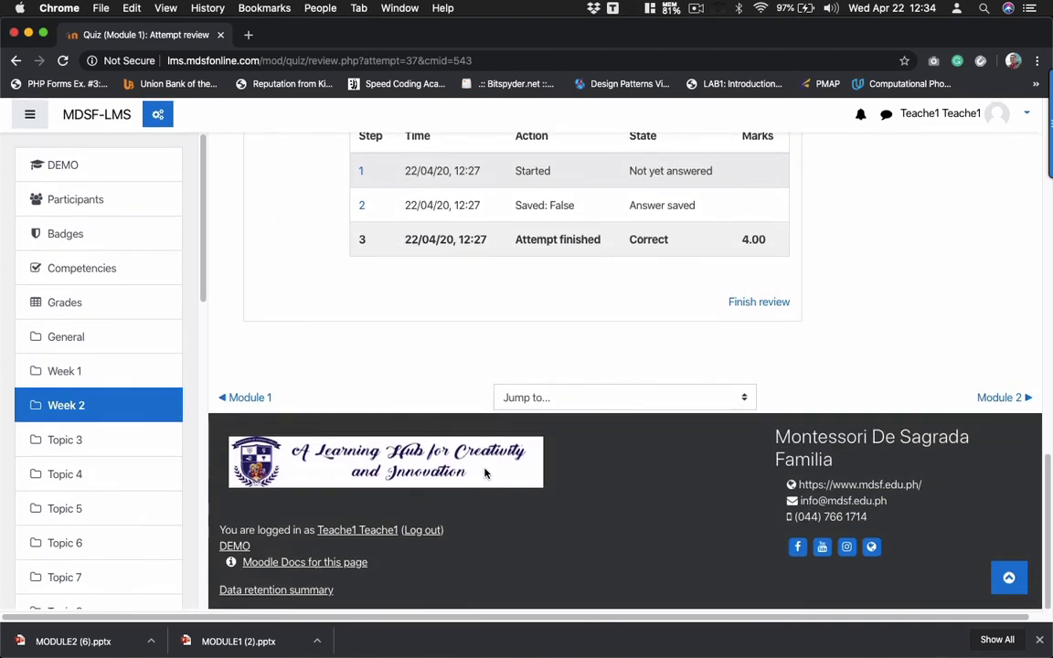
scroll(485, 472, up, 6)
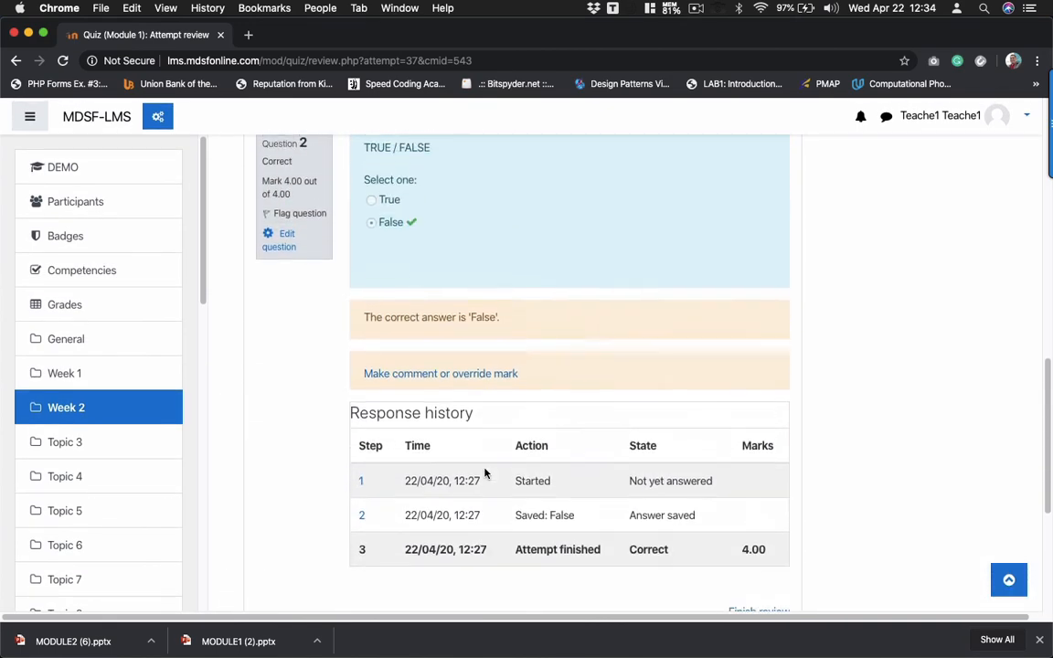
scroll(485, 473, up, 5)
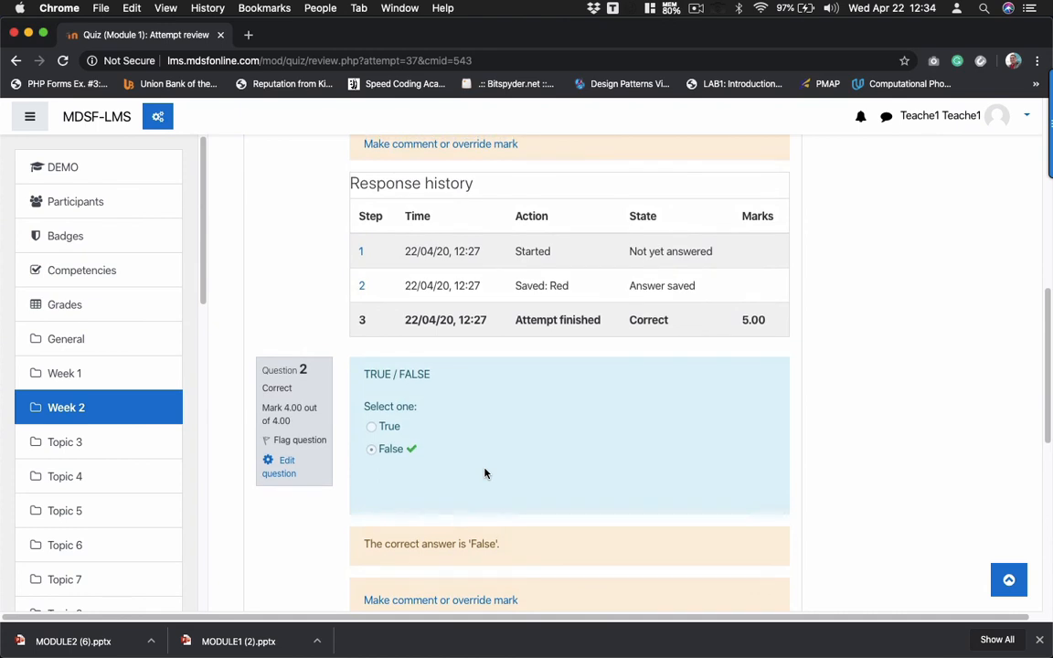
scroll(485, 473, up, 10)
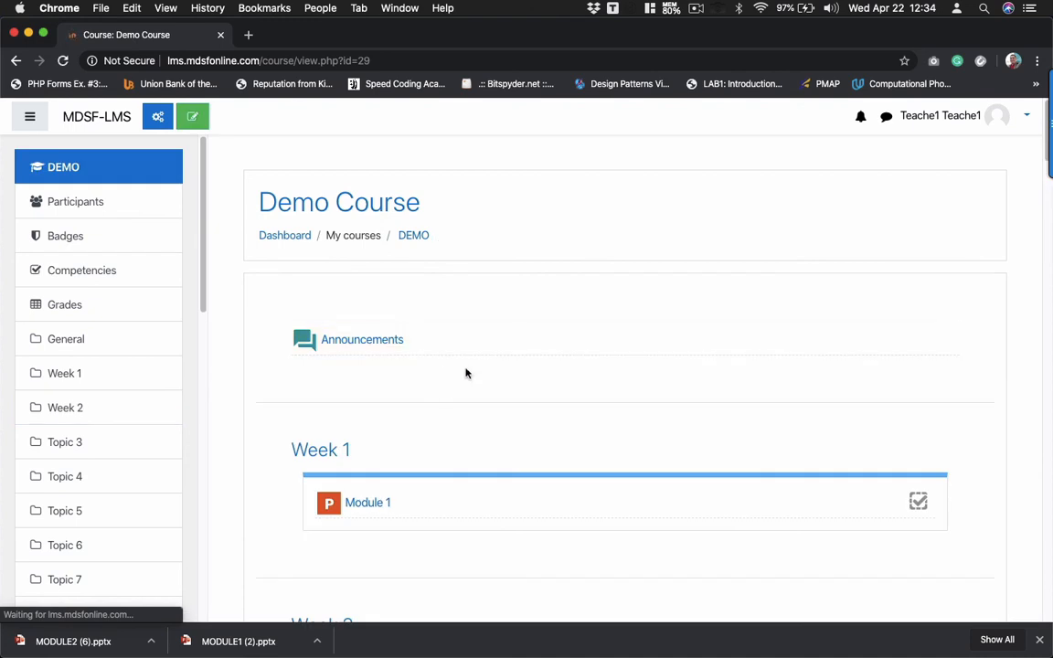
- Scroll through Demo Course's Week 2 to review Quiz (Module 1) and Module 2 restrictions
scroll(376, 511, down, 3)
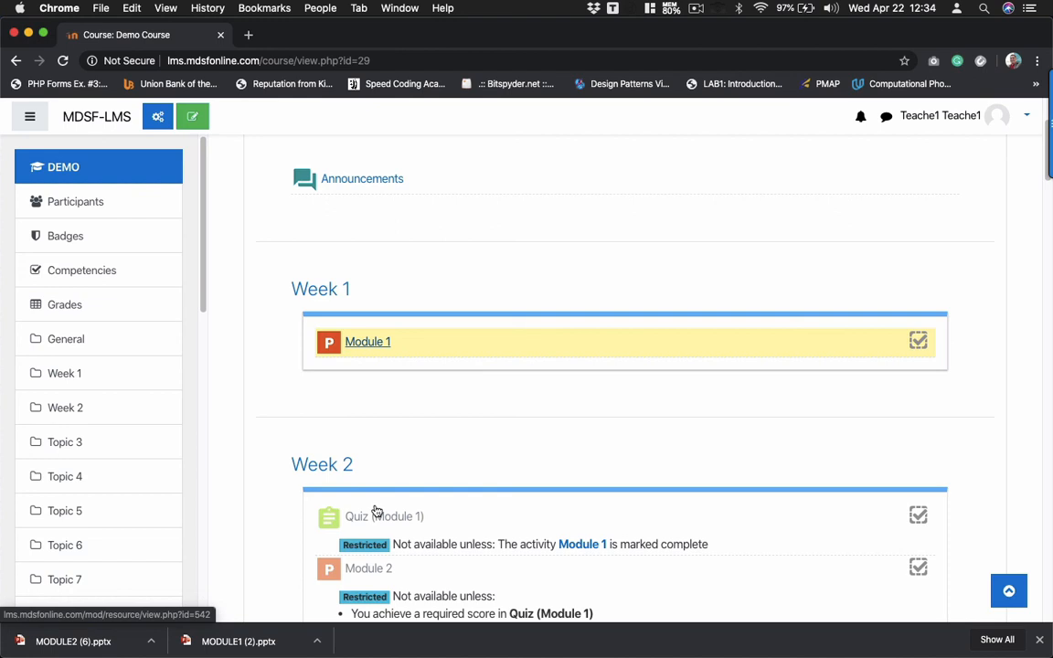
scroll(376, 511, down, 3)
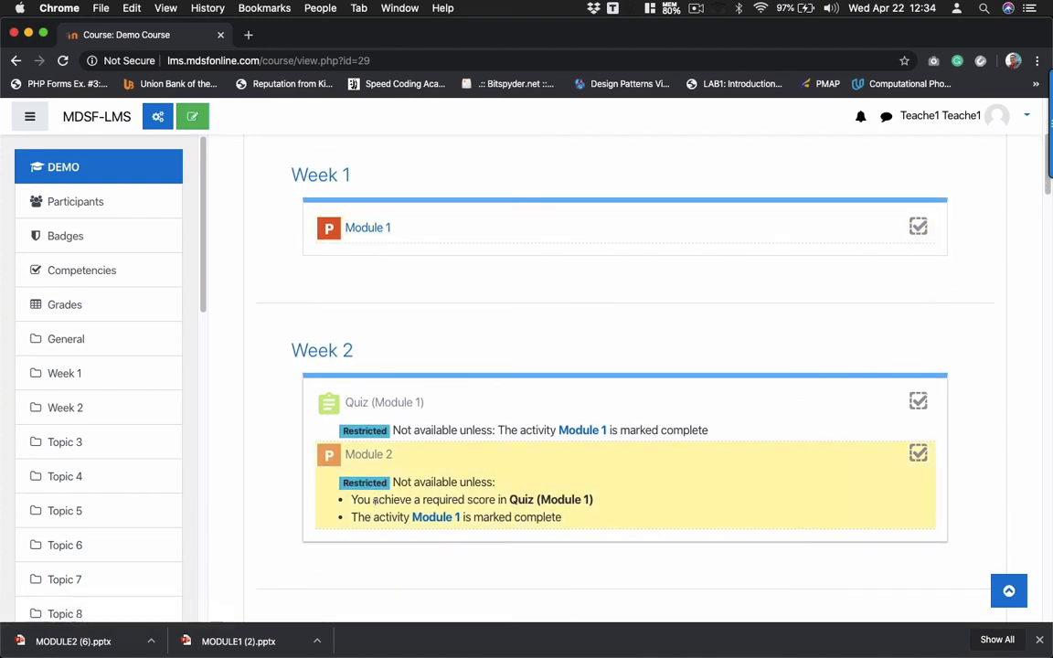
scroll(375, 505, down, 1)
scroll(374, 503, up, 3)
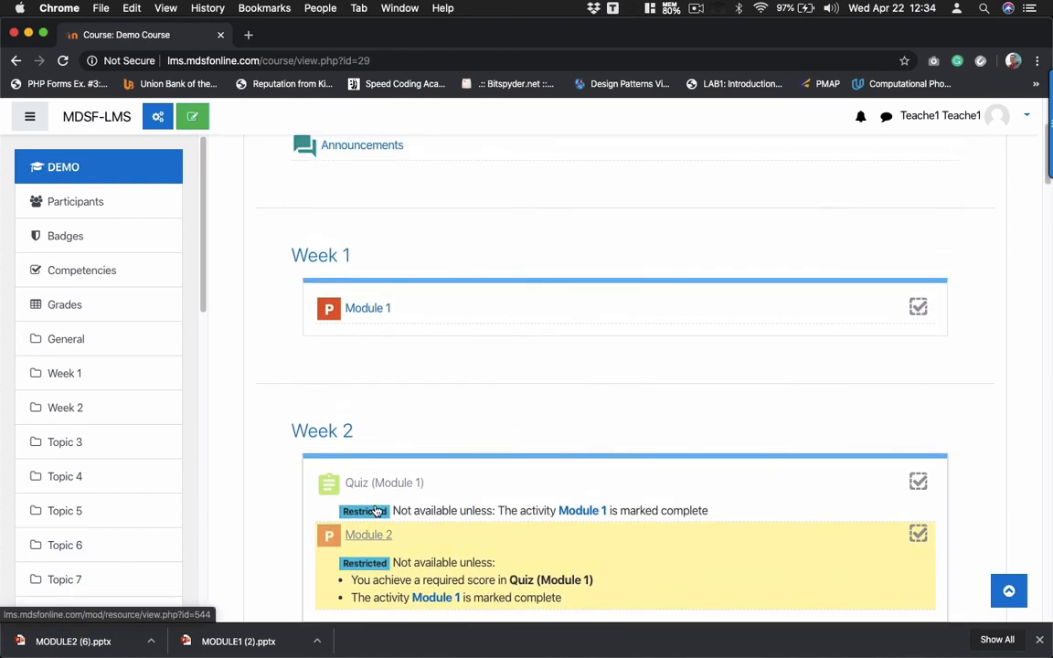
scroll(375, 510, up, 2)
scroll(375, 509, down, 3)
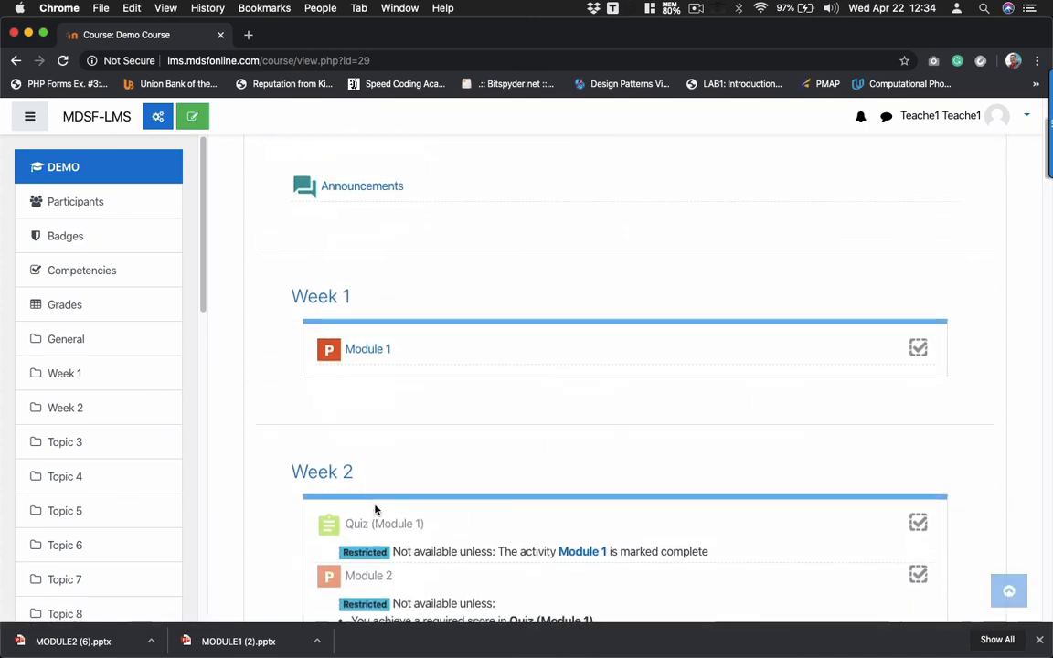
scroll(375, 510, up, 1)
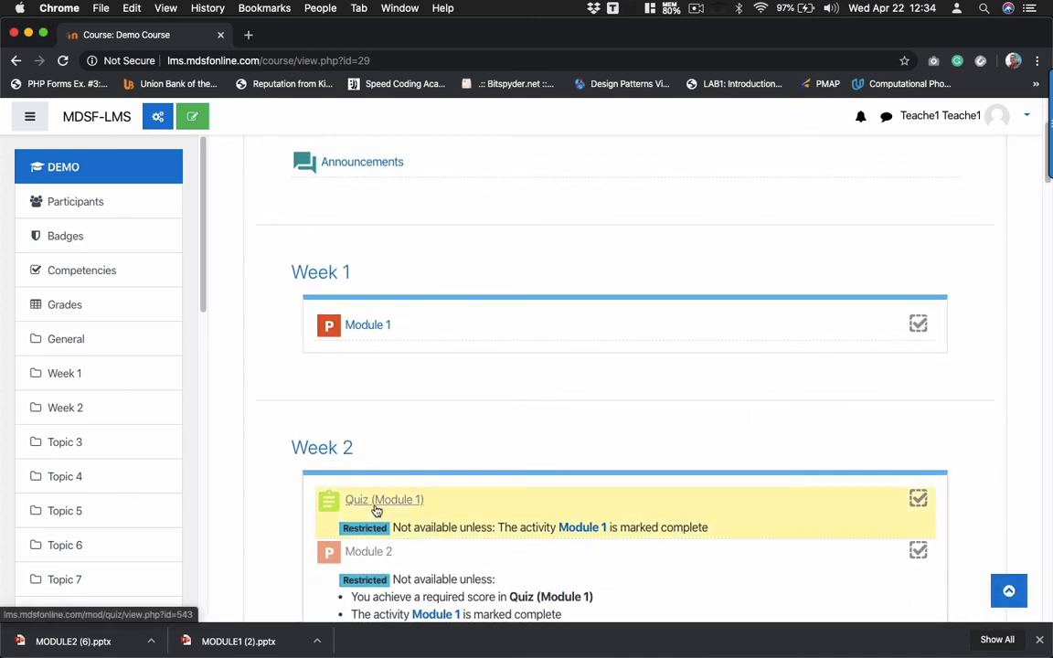
scroll(375, 510, down, 2)
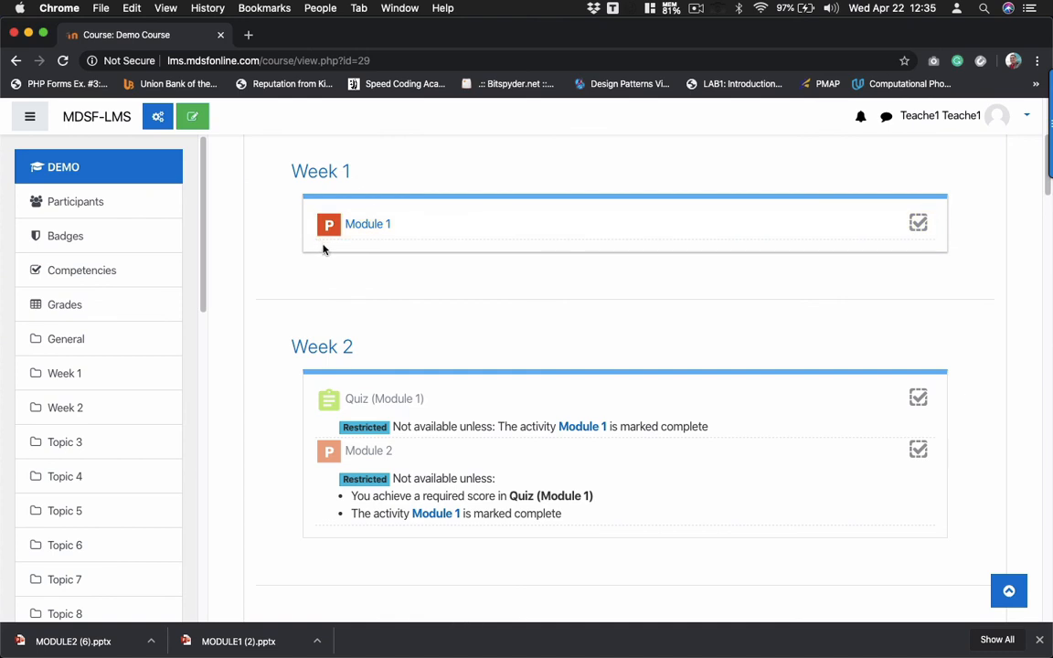
scroll(322, 249, down, 2)
scroll(323, 248, up, 2)
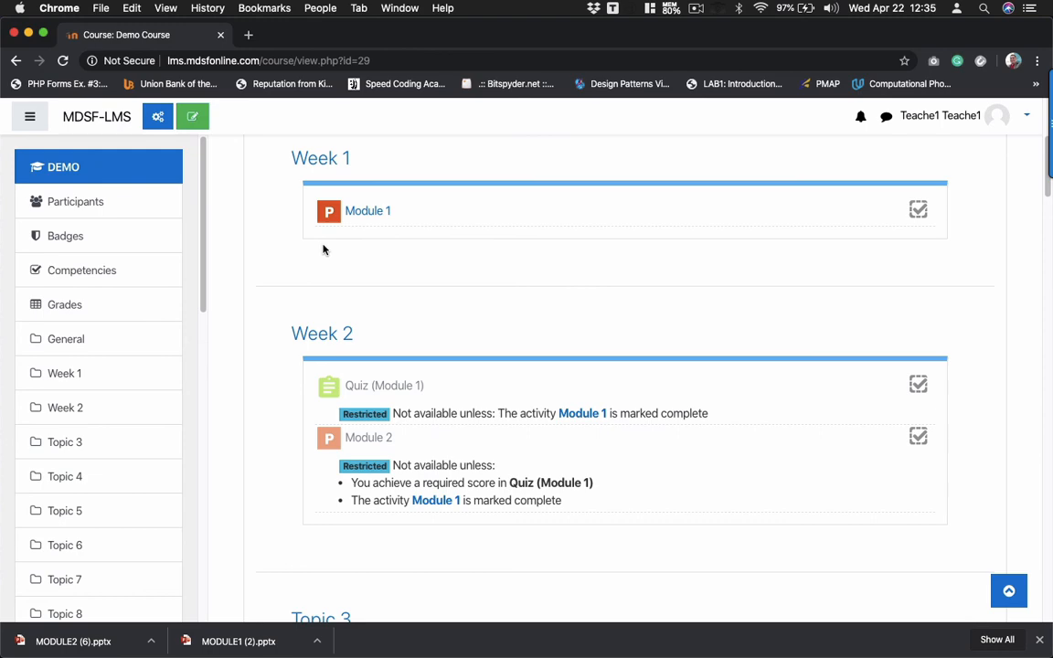
click(697, 11)
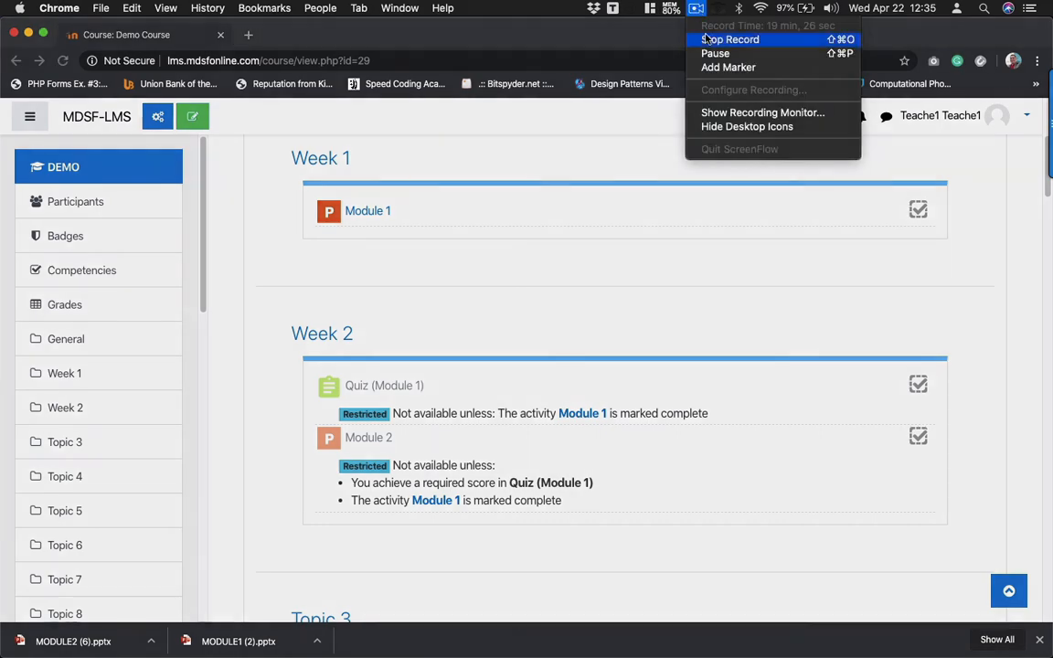